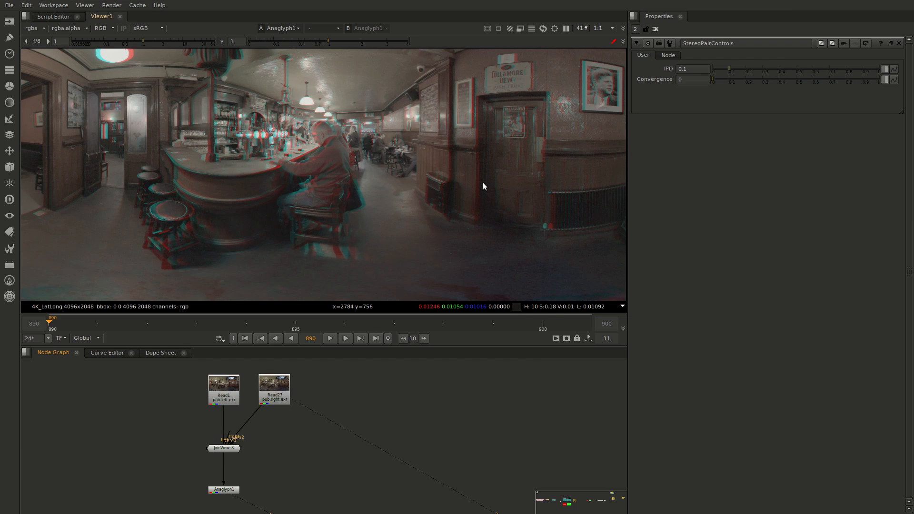
Examine the anaglyph of the pub panorama in the viewer and the stereo camera rig in the node graph
scroll(471, 171, down, 2)
middle_drag(465, 173, 454, 190)
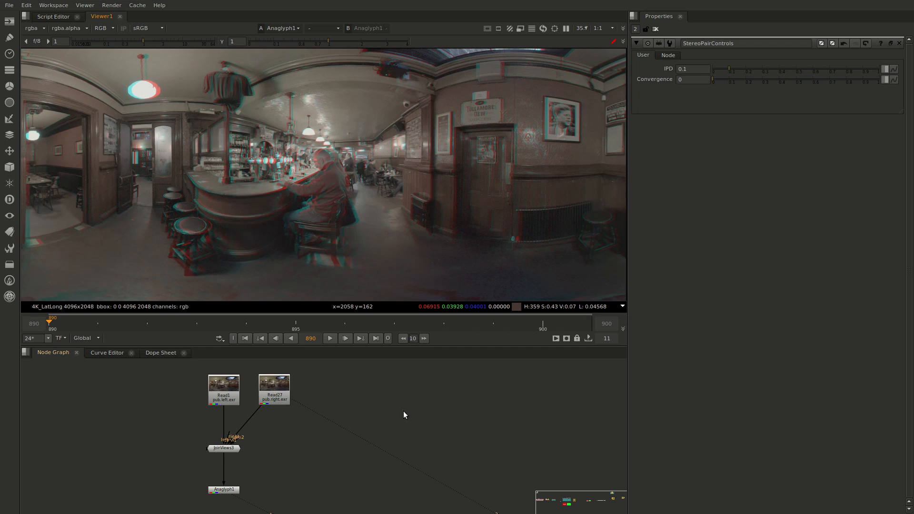
middle_drag(448, 408, 190, 388)
mouse_move(322, 390)
middle_down()
mouse_move(253, 387)
mouse_move(311, 392)
middle_up()
scroll(274, 385, down, 2)
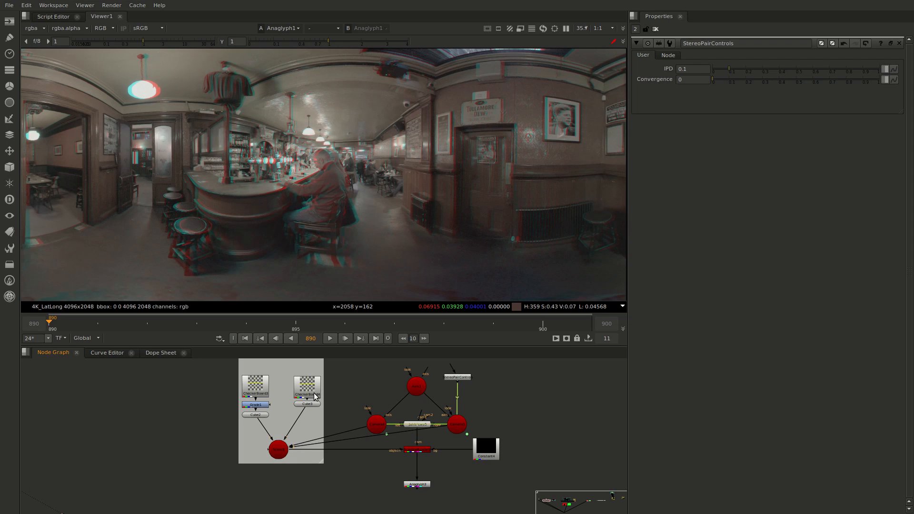
click(287, 451)
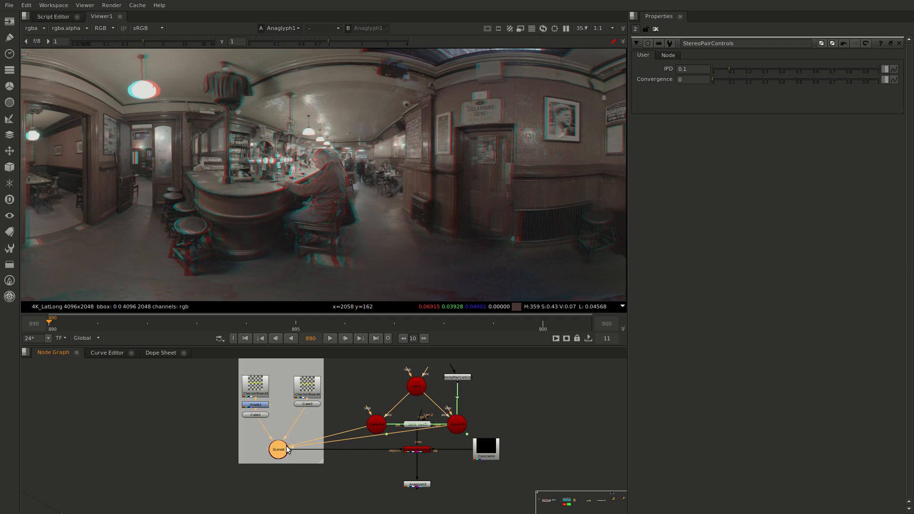
scroll(378, 147, up, 3)
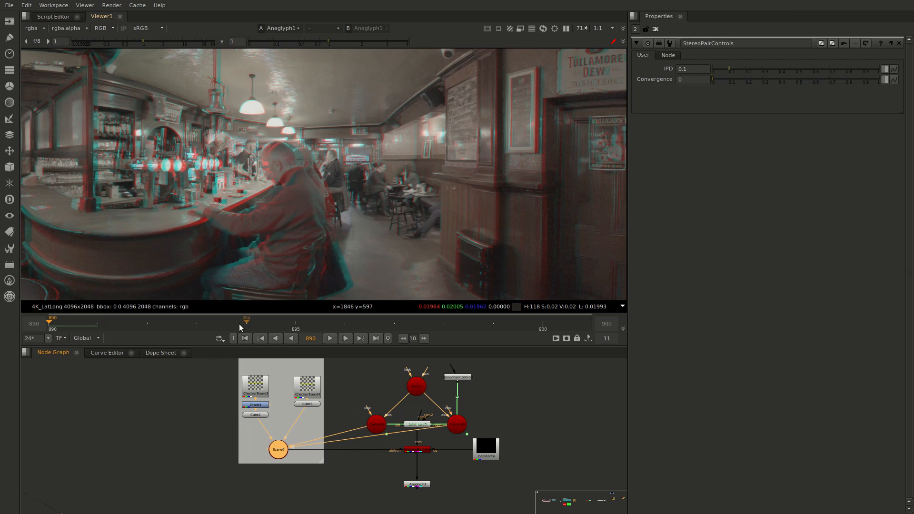
scroll(338, 257, down, 2)
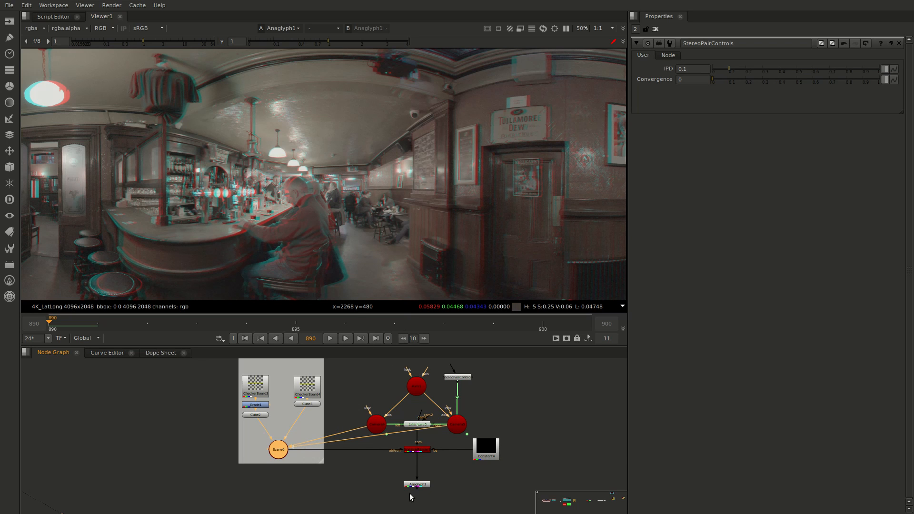
Display the Scene6 node in the viewer to view the cubes and the stereo camera pair in 3D
click(416, 450)
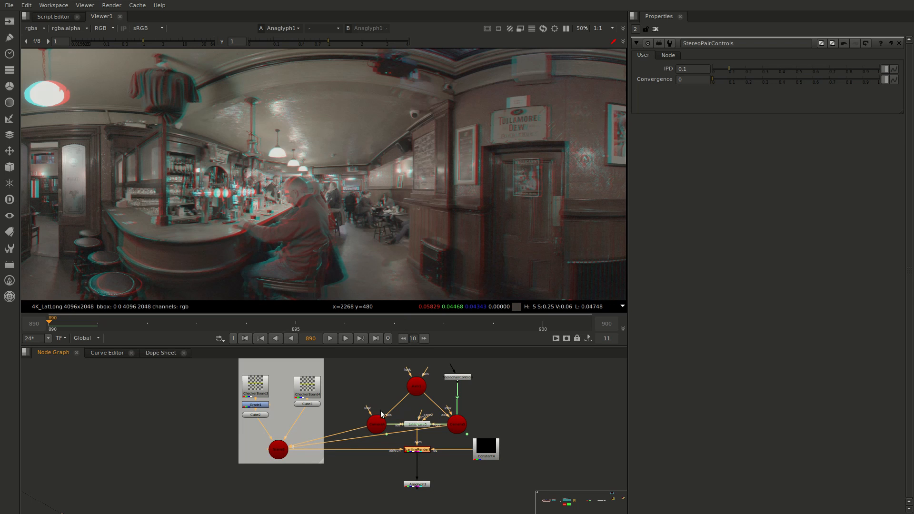
click(379, 425)
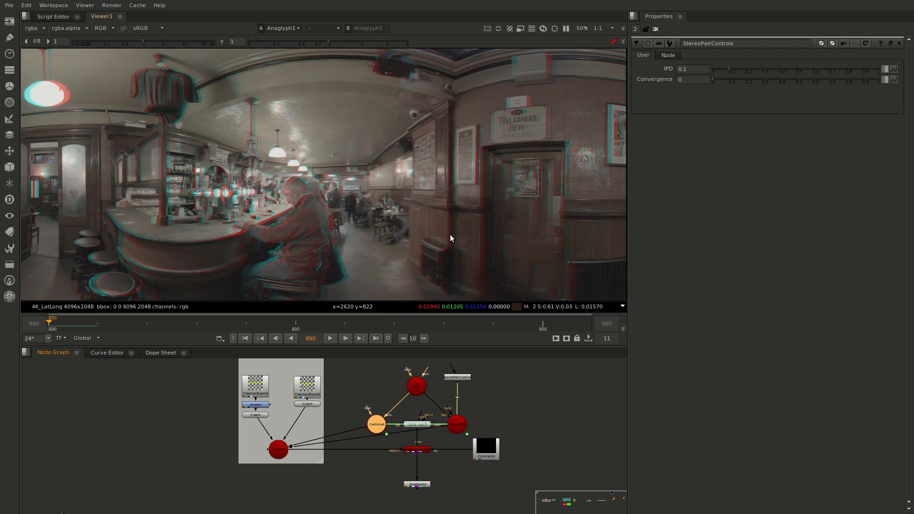
click(277, 453)
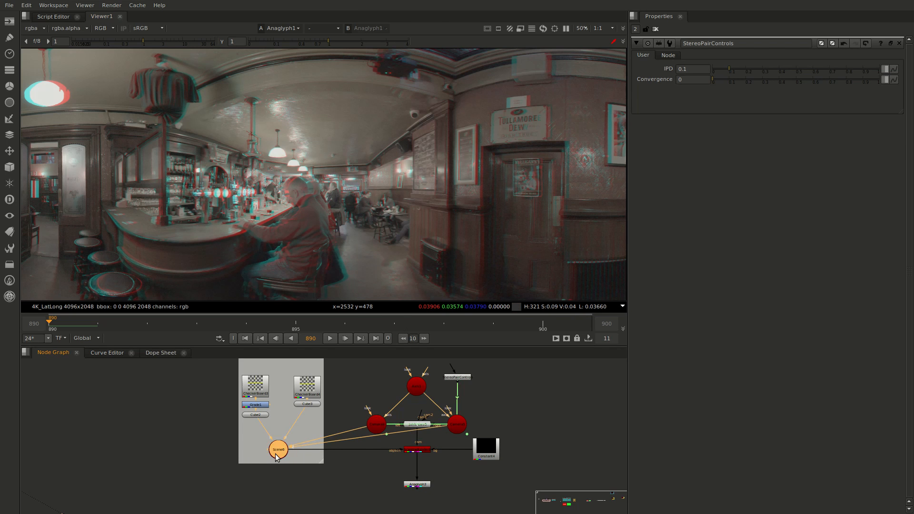
key(1)
Set the stereo pair's IPD to 0.075 in StereoPairControls
scroll(371, 227, up, 4)
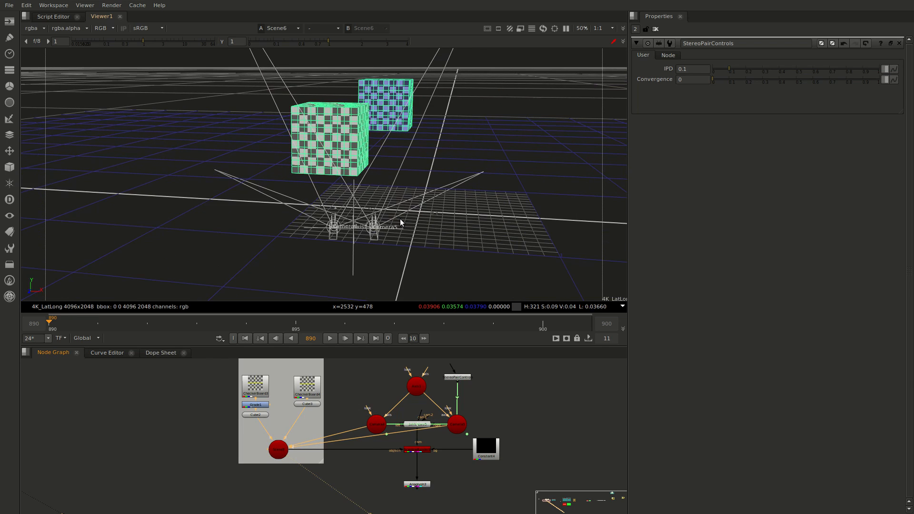
alt+drag(400, 218, 408, 195)
ctrl+drag(395, 233, 431, 249)
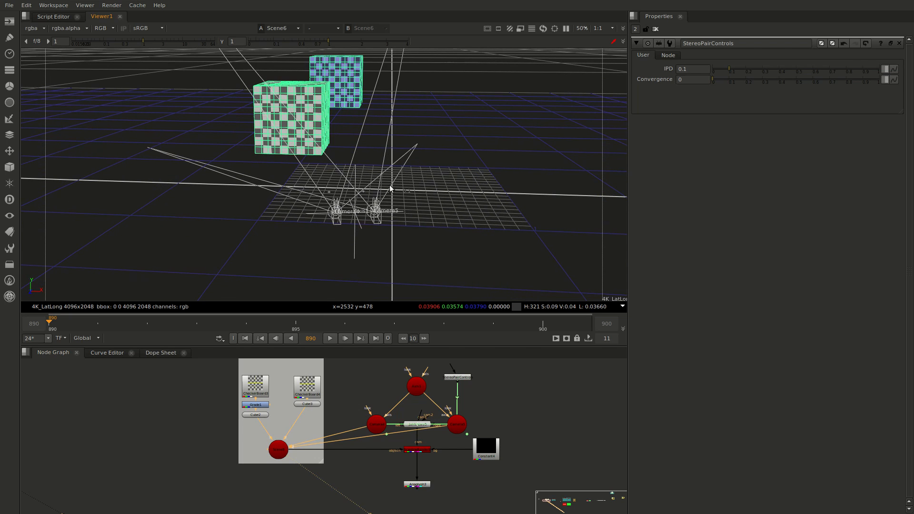
ctrl+drag(392, 190, 414, 162)
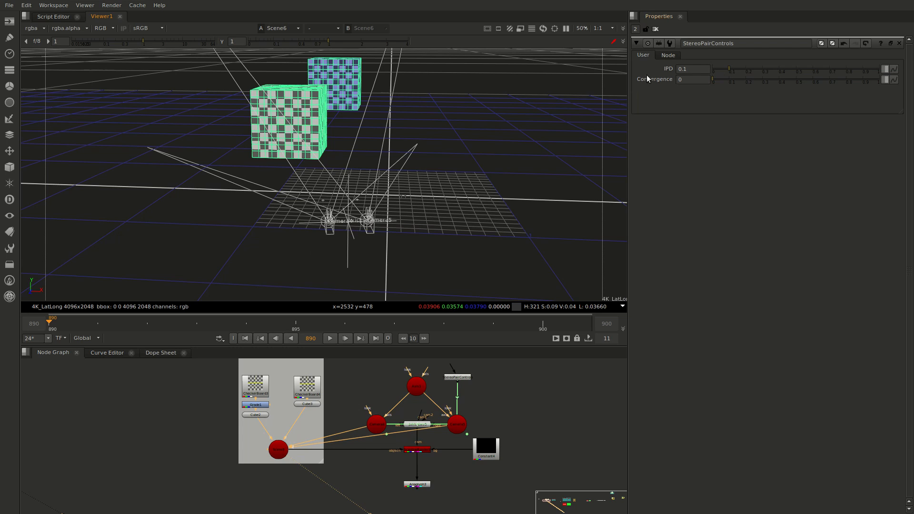
drag(730, 70, 725, 70)
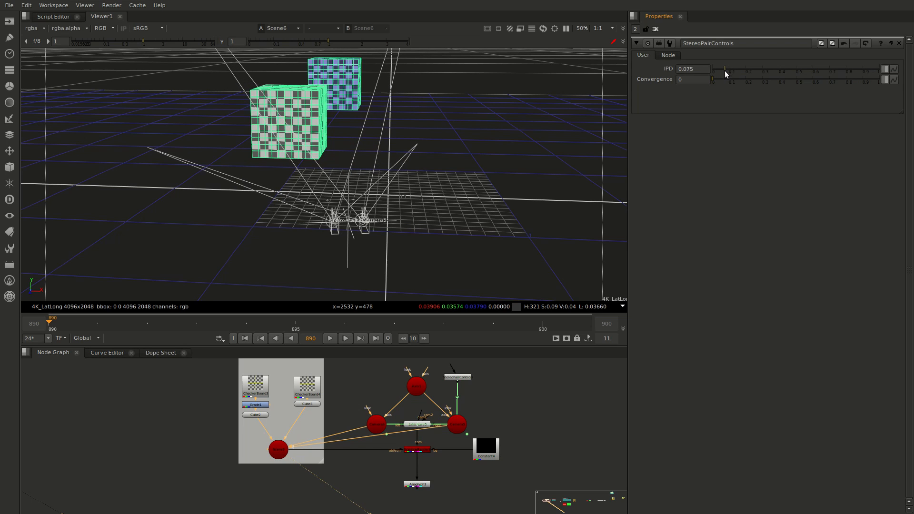
Set the stereo pair's Convergence to 0.405 and look at how the two cameras are angled
ctrl+drag(425, 158, 428, 217)
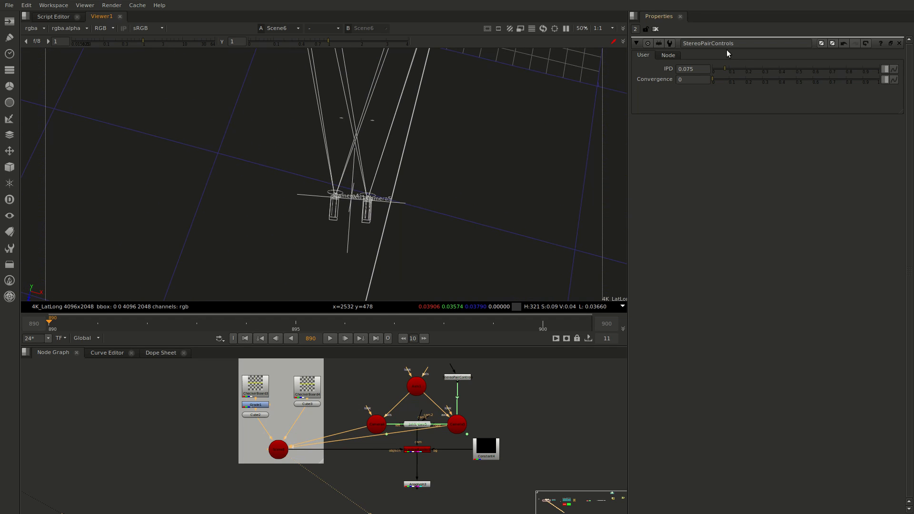
drag(716, 80, 780, 80)
ctrl+drag(421, 166, 375, 208)
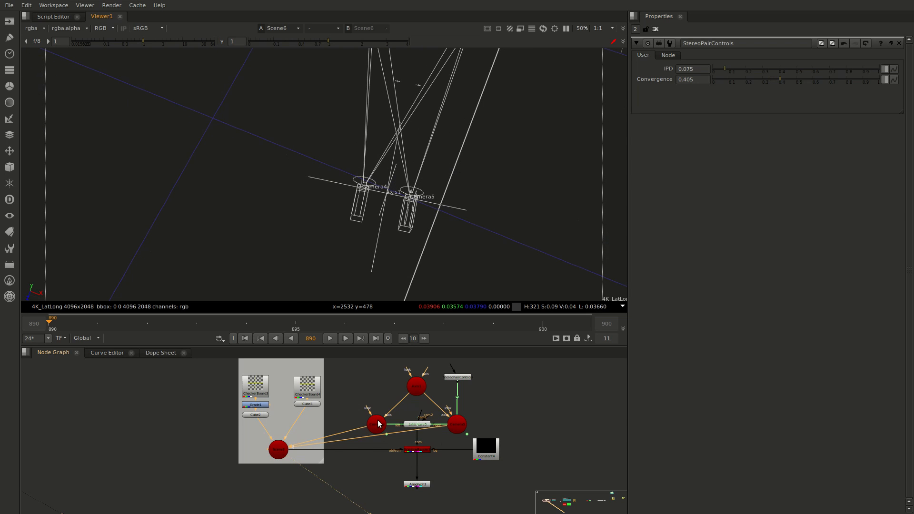
Open Camera5's properties and try raising its Y rotation in increments, starting from 0.4
double_click(457, 424)
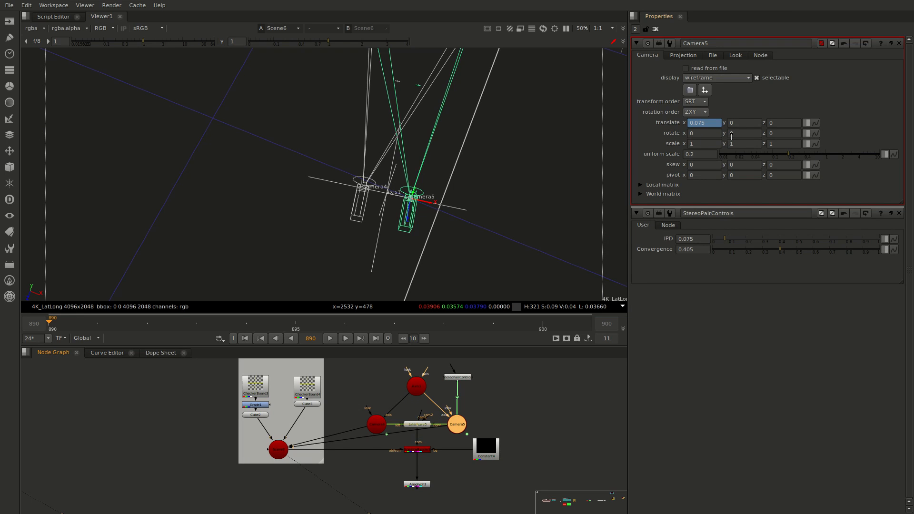
click(738, 135)
text(.4)
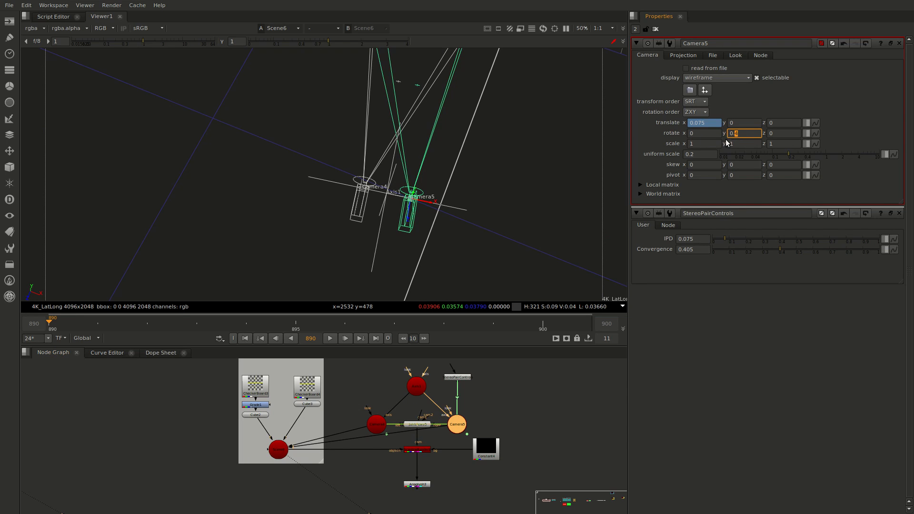
key(Up)
key(Up)
key(Up)
click(729, 136)
key(Up)
key(Up)
key(Up)
key(Up)
key(Up)
key(Up)
key(Up)
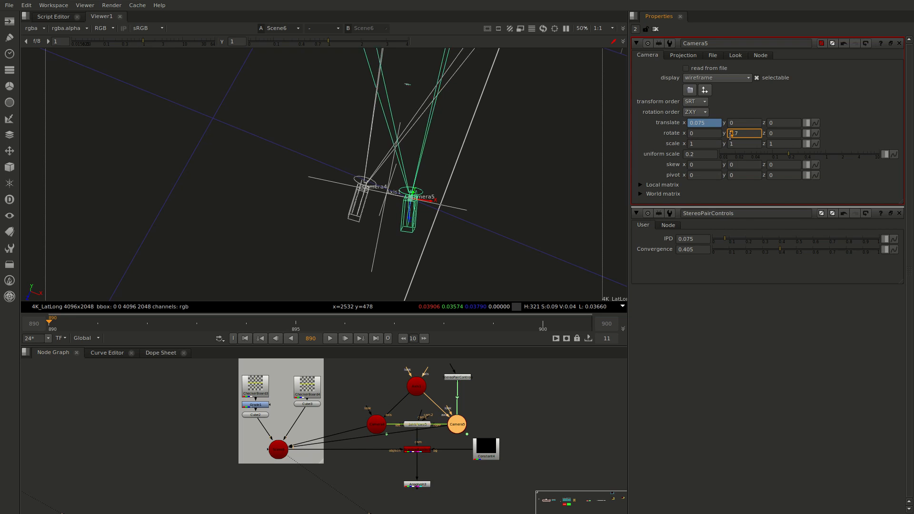
key(Up)
key(Up)
Reset Camera5's Y rotation to 0
double_click(739, 135)
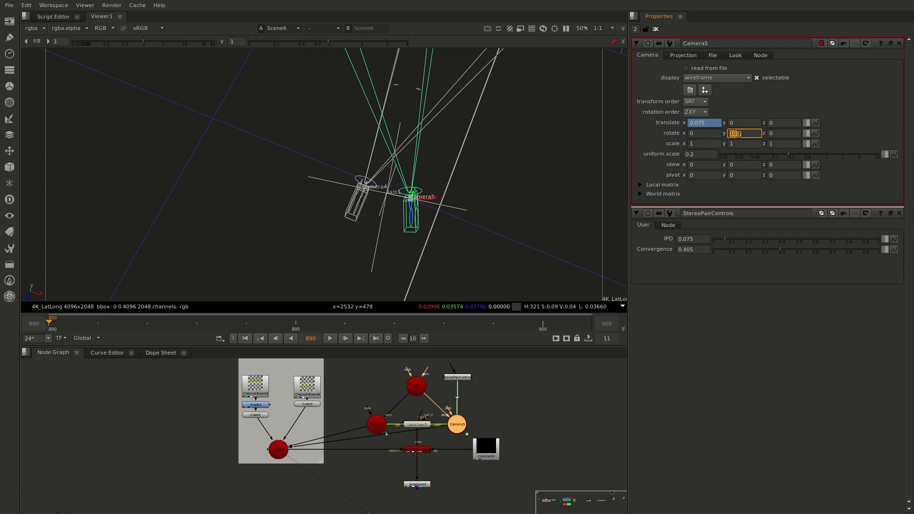
text(0)
key(Return)
Set the stereo pair's Convergence to 0.465 and inspect where the two camera frustums cross
ctrl+drag(388, 192, 418, 200)
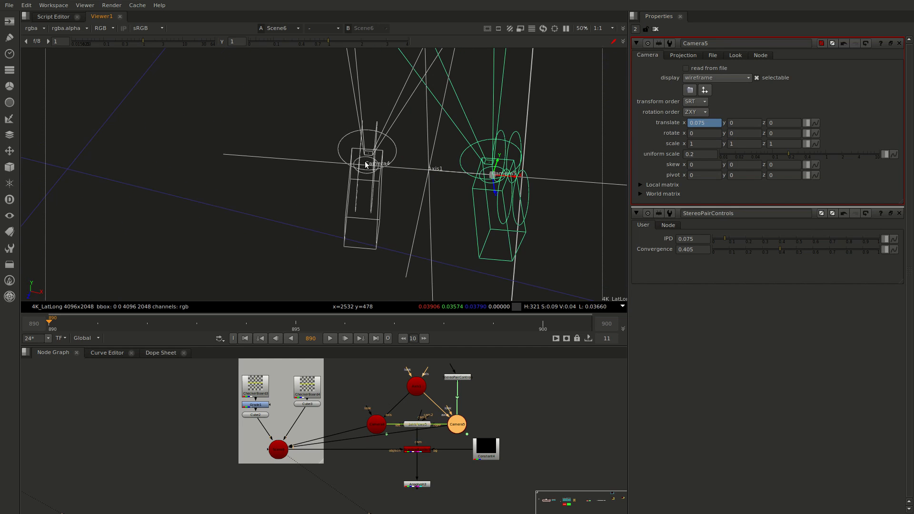
mouse_move(780, 250)
mouse_down()
mouse_move(802, 247)
mouse_move(790, 248)
mouse_up()
ctrl+drag(509, 168, 416, 235)
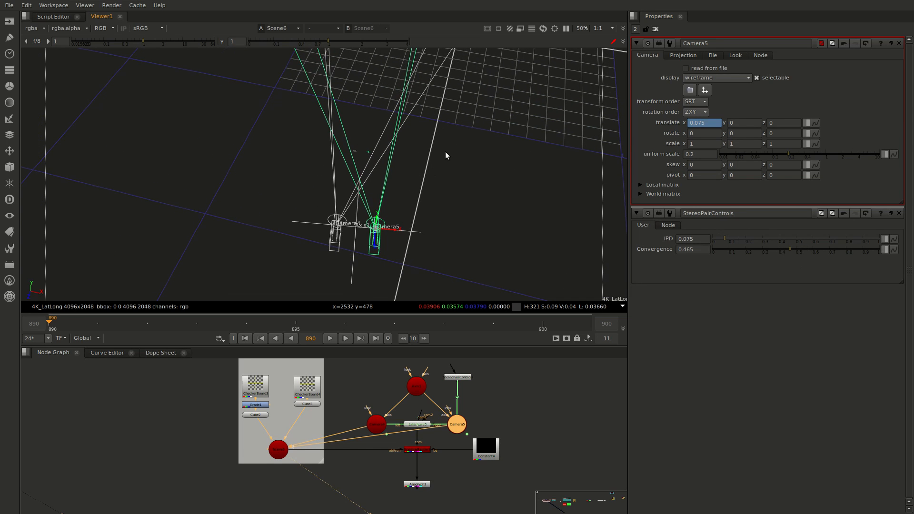
ctrl+drag(442, 159, 378, 194)
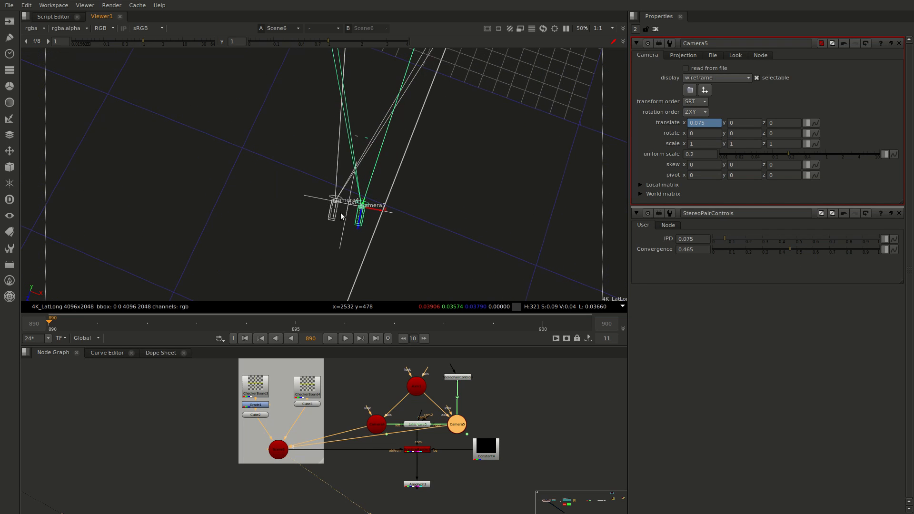
middle_drag(383, 181, 351, 234)
scroll(372, 159, down, 3)
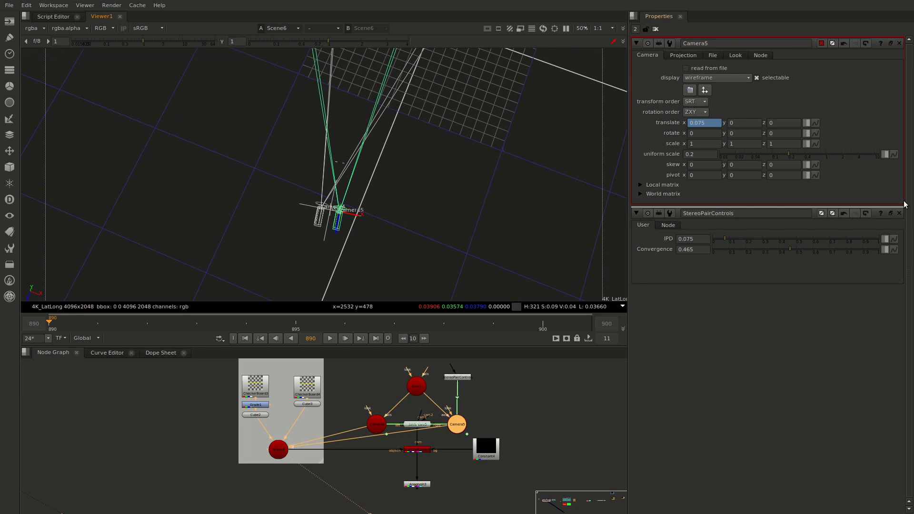
Set the stereo pair's Convergence to 0 in StereoPairControls and deselect Camera5
click(693, 248)
text(0)
click(398, 155)
Examine the sight lines of the two unconverged cameras from the camera rig out past the checkerboard cube
middle_drag(377, 142, 375, 426)
scroll(384, 215, down, 2)
middle_drag(364, 114, 368, 233)
middle_drag(336, 163, 347, 284)
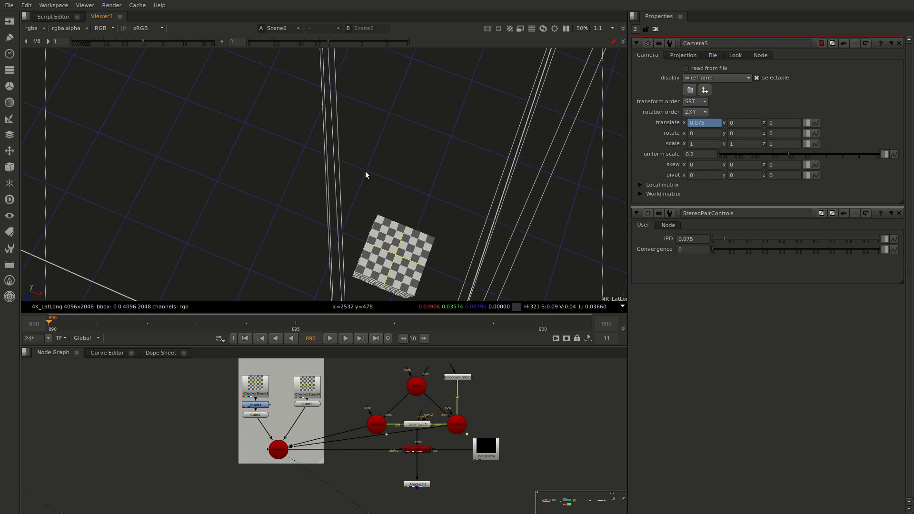
middle_drag(365, 171, 364, 266)
middle_drag(330, 138, 332, 31)
middle_drag(350, 261, 383, 6)
middle_drag(380, 290, 376, 85)
mouse_move(433, 219)
middle_down()
mouse_move(414, 124)
mouse_move(432, 212)
middle_up()
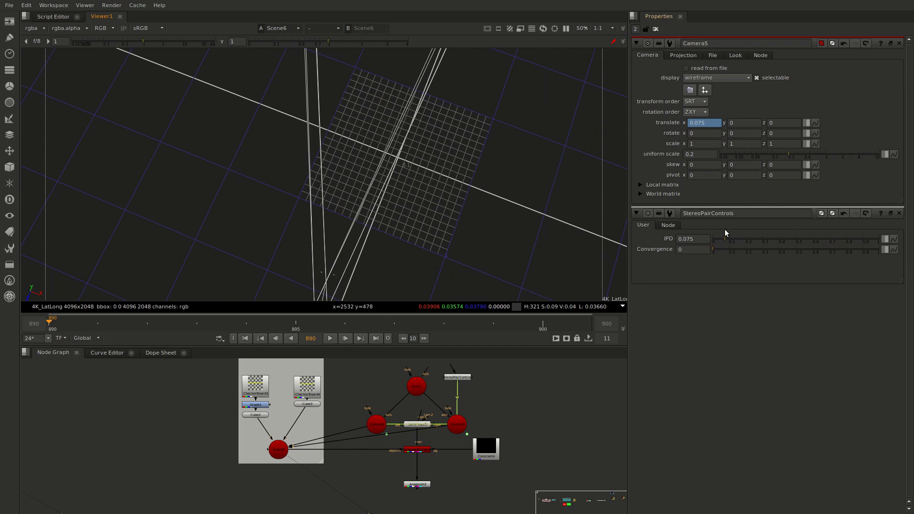
Set the stereo pair's Convergence to 0.205 and switch the 3D viewer to the top view
drag(722, 249, 745, 250)
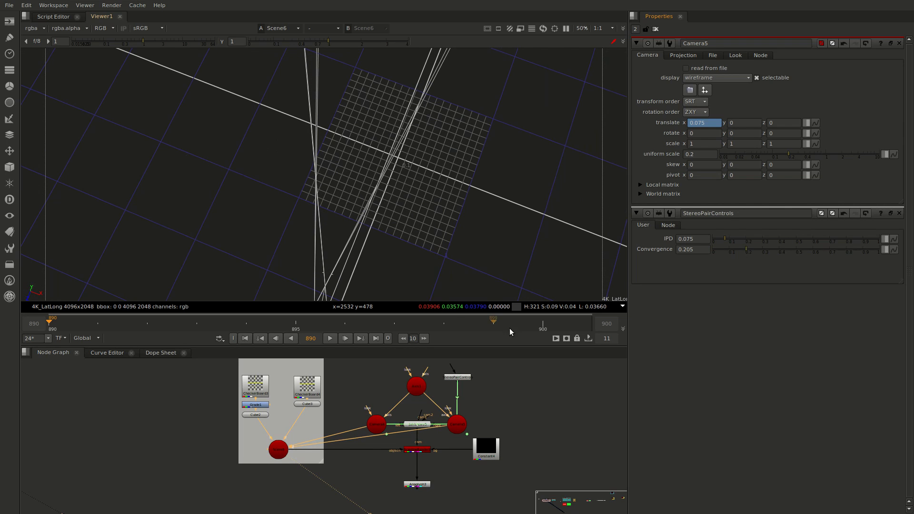
ctrl+drag(387, 242, 446, 271)
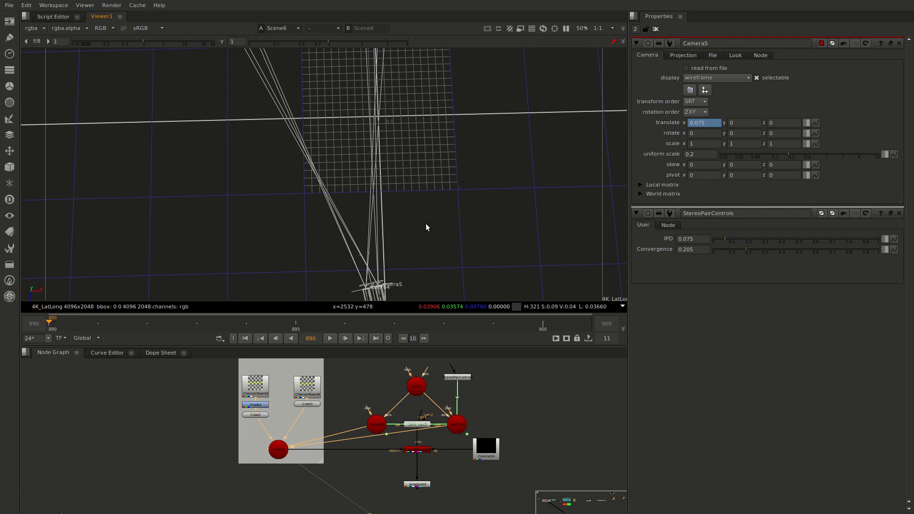
key(c)
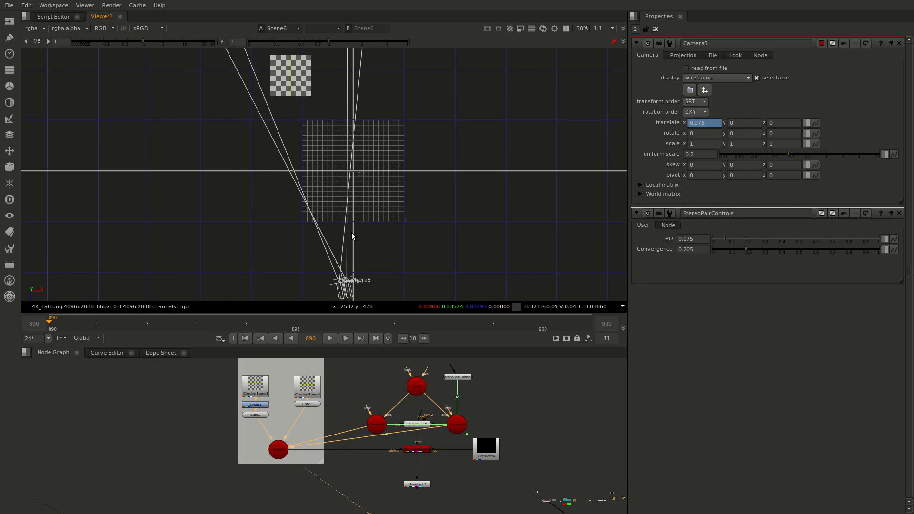
Examine from above where the two cameras' sight lines cross relative to the grid and the checkerboard cube
scroll(343, 230, up, 5)
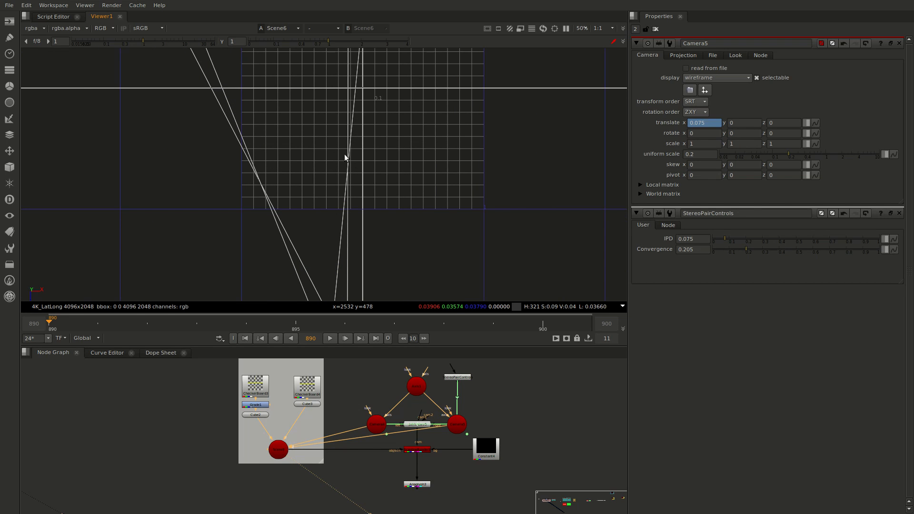
scroll(339, 177, down, 5)
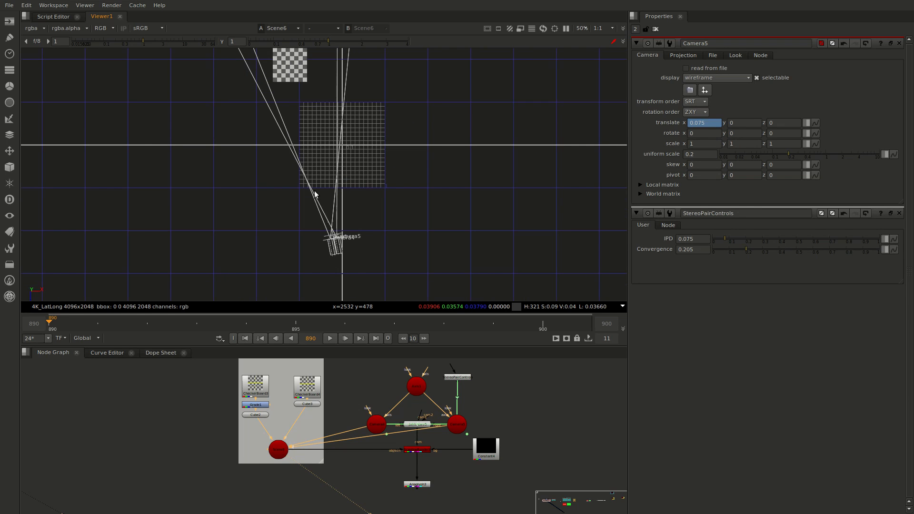
scroll(331, 192, up, 5)
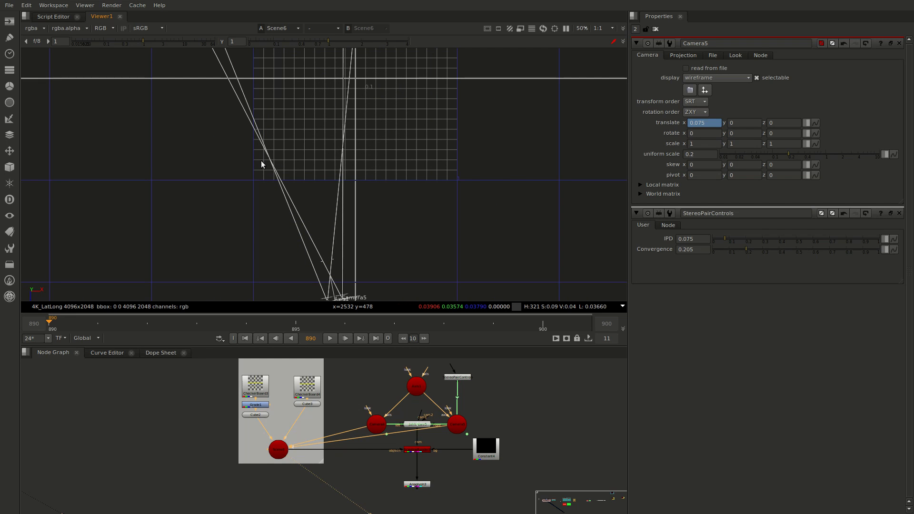
scroll(350, 142, down, 3)
middle_drag(336, 146, 359, 235)
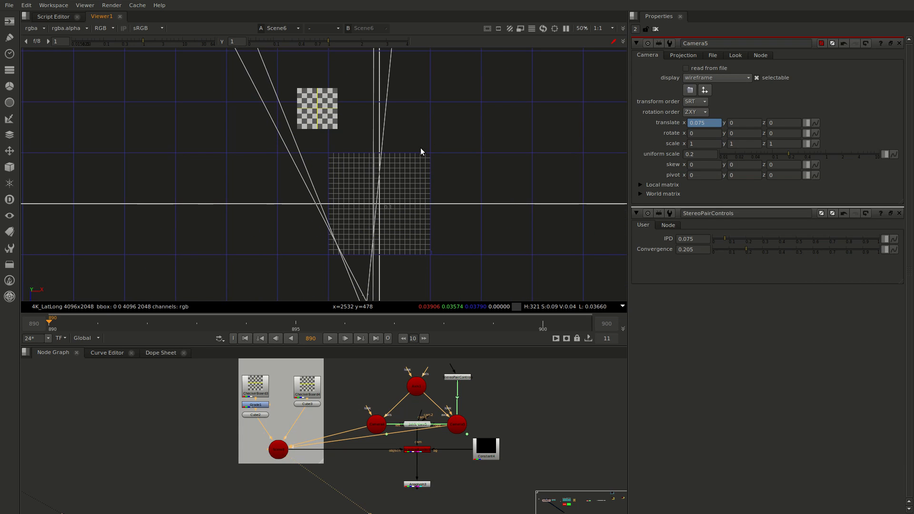
middle_drag(361, 227, 335, 188)
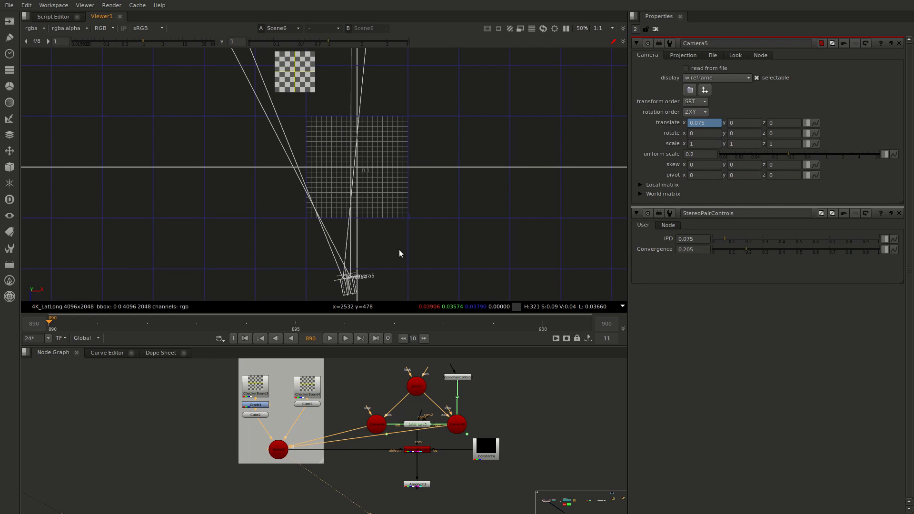
middle_drag(382, 247, 384, 238)
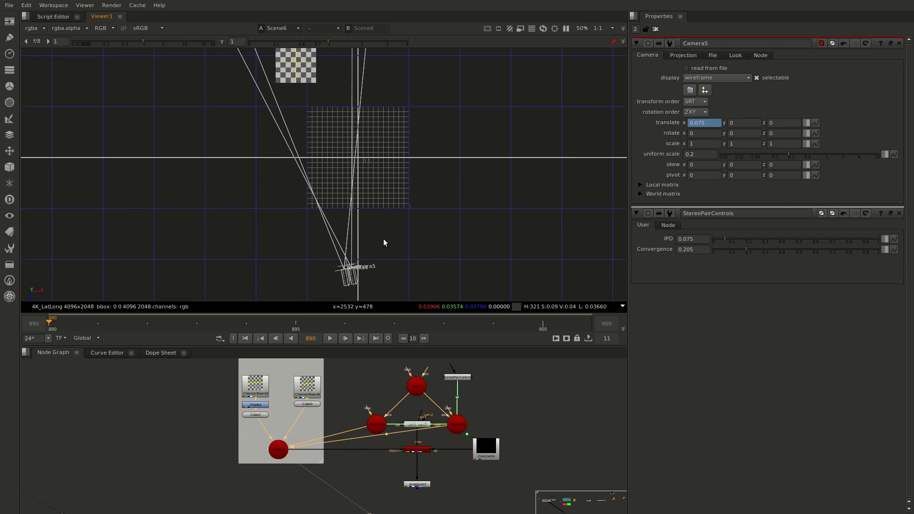
scroll(411, 209, down, 3)
middle_drag(416, 189, 424, 214)
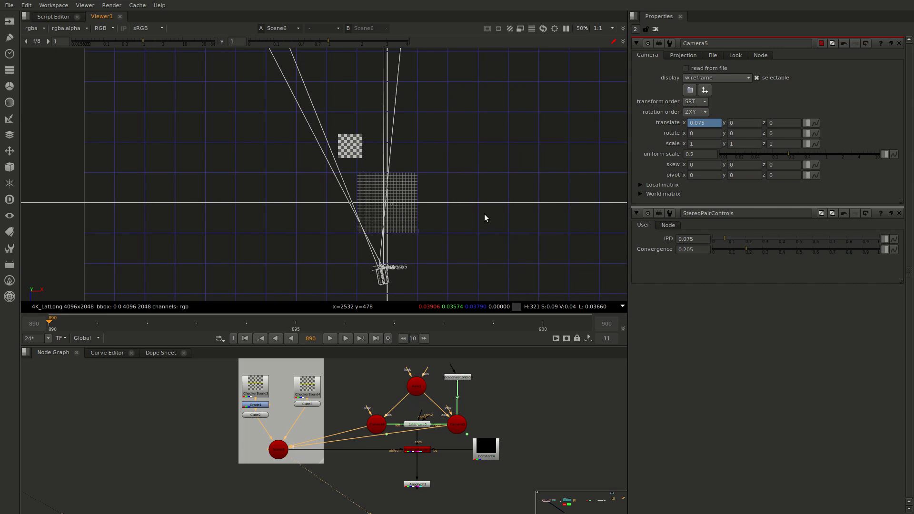
scroll(484, 212, down, 2)
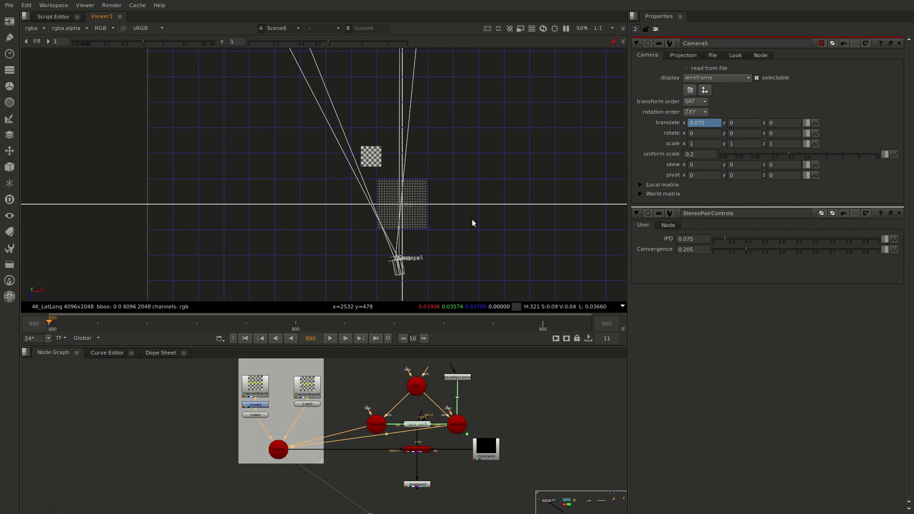
Compare the two cameras' converging sight lines with the near and far checkerboard cubes in the top view
scroll(519, 229, down, 2)
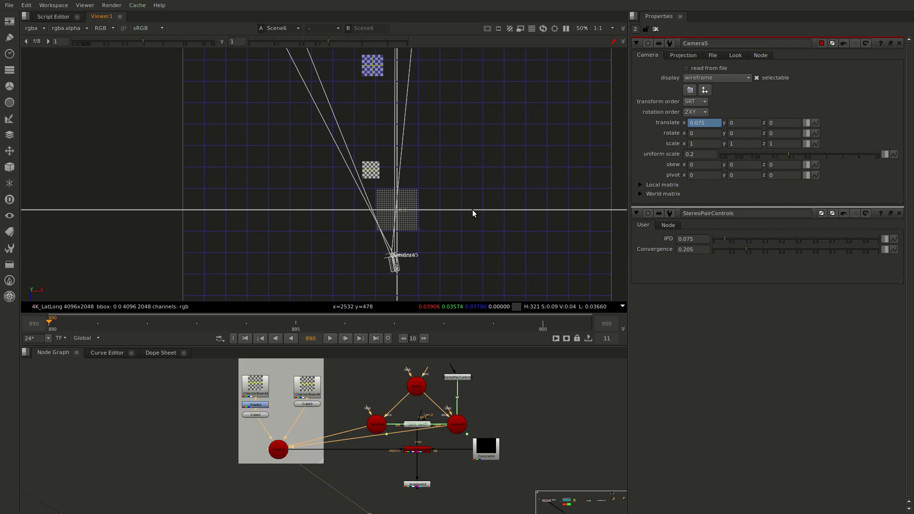
middle_drag(473, 210, 473, 218)
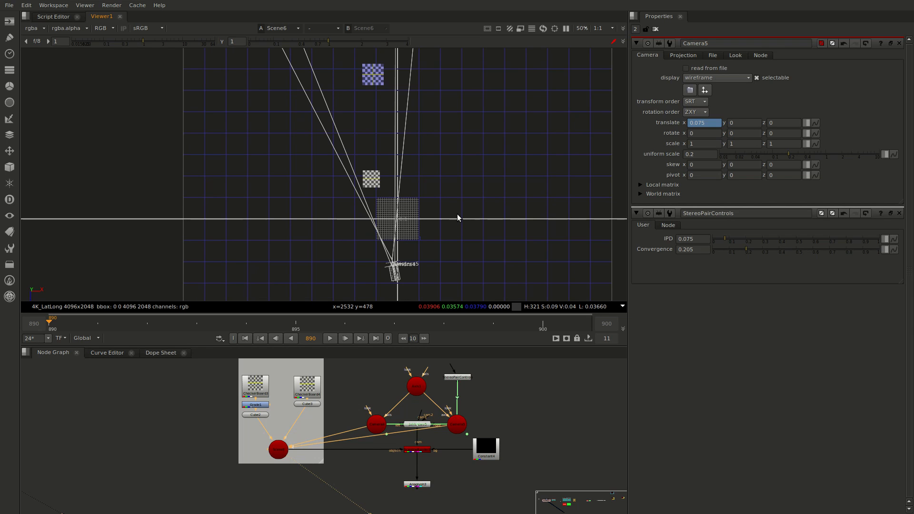
middle_drag(465, 219, 464, 223)
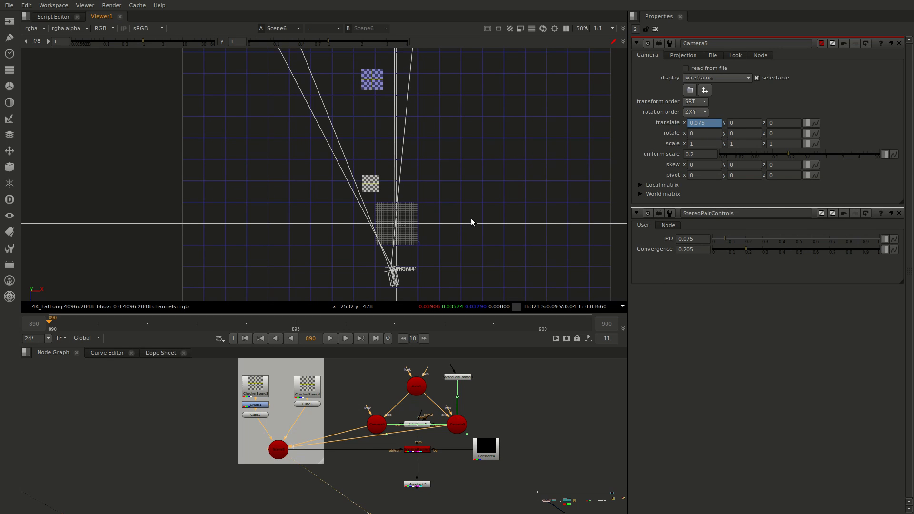
Find the spherical rig in the node graph and display its Scene1 node in the viewer
middle_drag(525, 381, 509, 382)
mouse_move(549, 408)
middle_down()
mouse_move(537, 401)
mouse_move(545, 416)
middle_up()
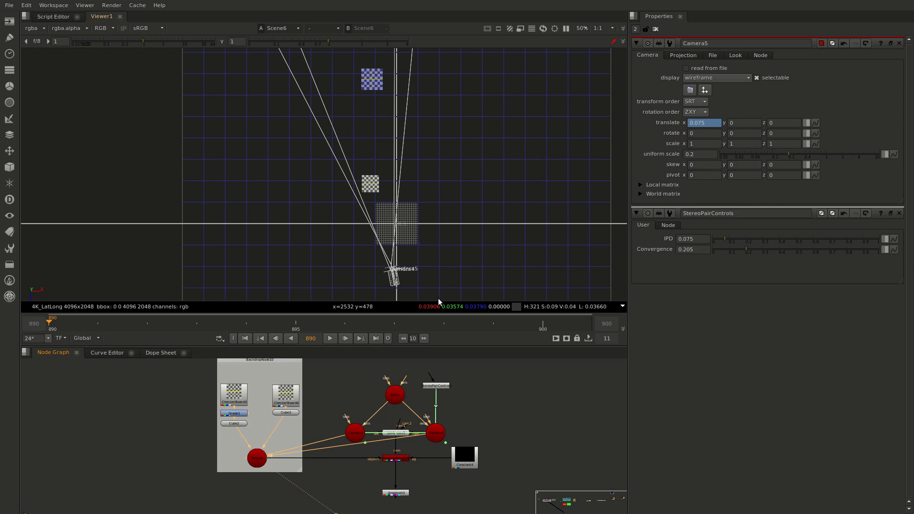
scroll(401, 241, up, 2)
scroll(401, 242, down, 2)
middle_drag(533, 453, 216, 460)
middle_drag(464, 441, 323, 439)
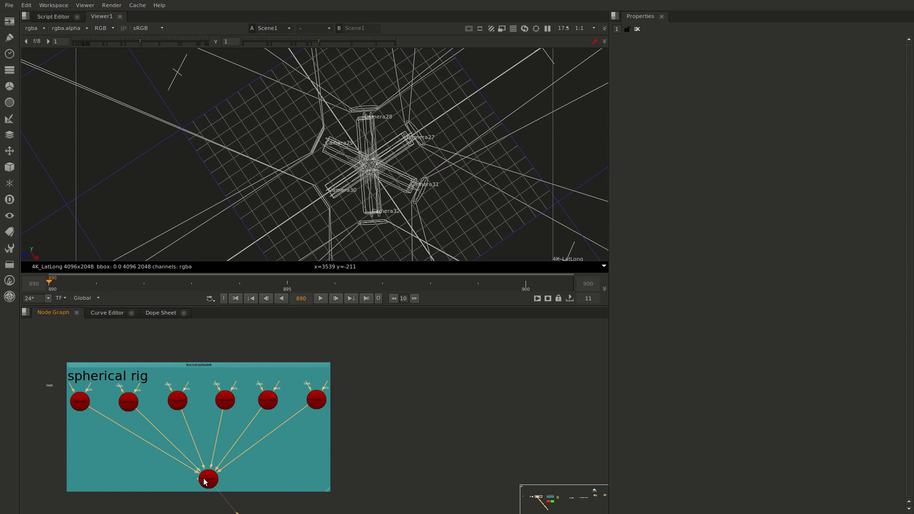
click(203, 480)
Find the stereo pairs rig in the node graph and display its Scene3 node in the viewer
middle_drag(431, 431, 180, 432)
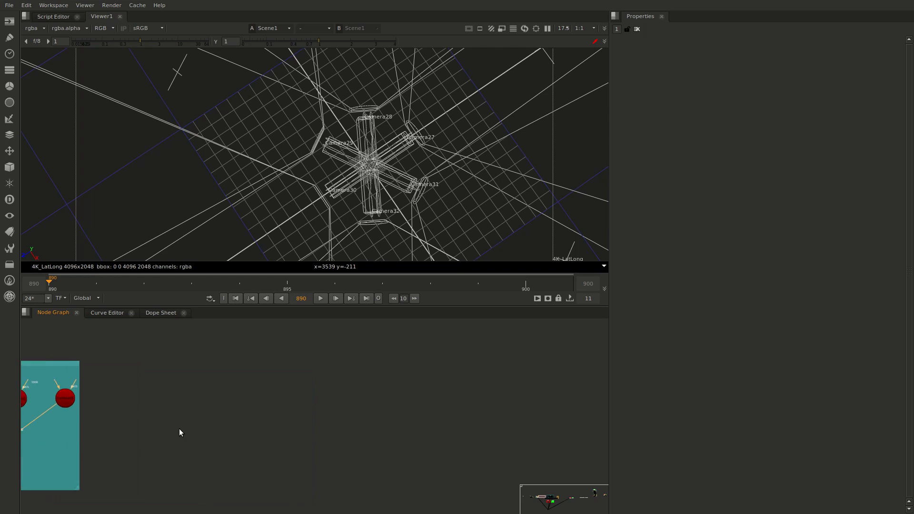
middle_drag(386, 431, 70, 448)
middle_drag(408, 420, 227, 461)
click(406, 487)
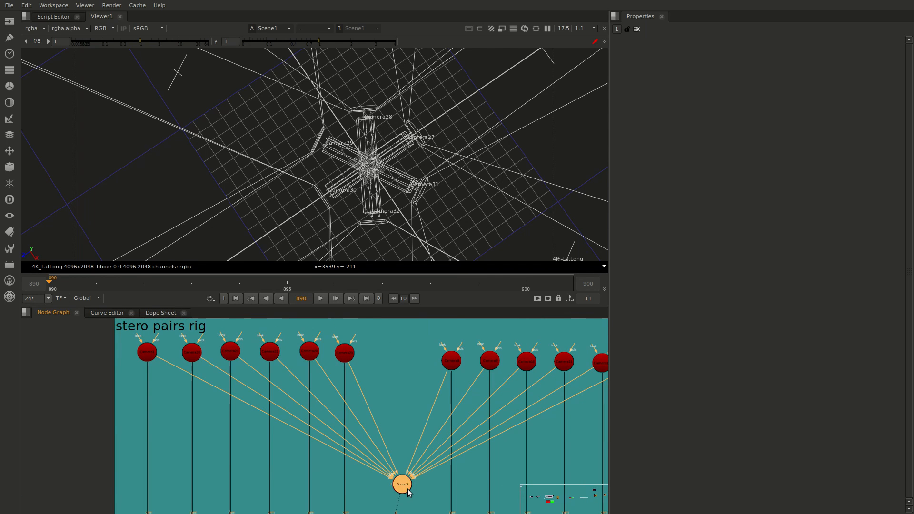
key(1)
Examine how the paired cameras of the stereo rig are arranged in a ring around the origin
scroll(384, 136, up, 2)
middle_drag(460, 117, 375, 125)
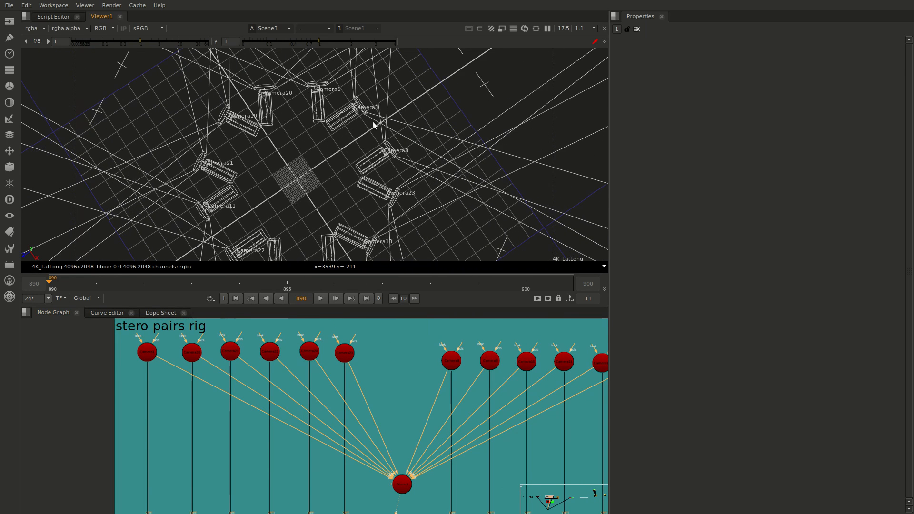
scroll(371, 118, up, 2)
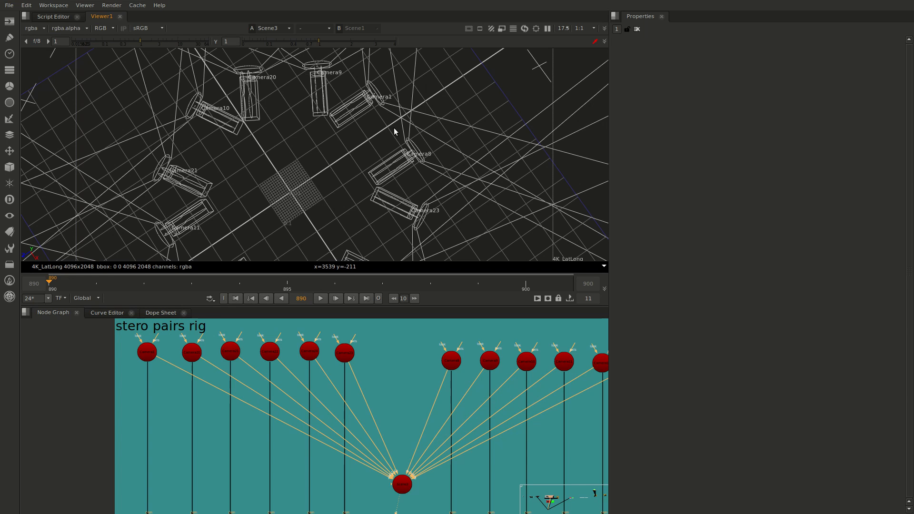
scroll(400, 135, up, 3)
scroll(460, 160, down, 2)
middle_drag(421, 125, 444, 161)
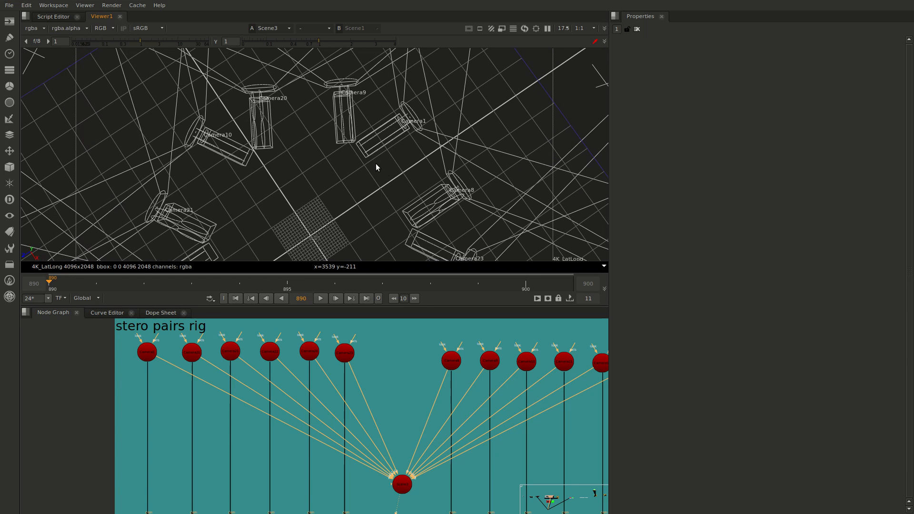
middle_drag(376, 164, 393, 144)
Find the simple scene group beyond the stereo pairs rig and display its Scene2 node in the viewer
scroll(247, 428, down, 2)
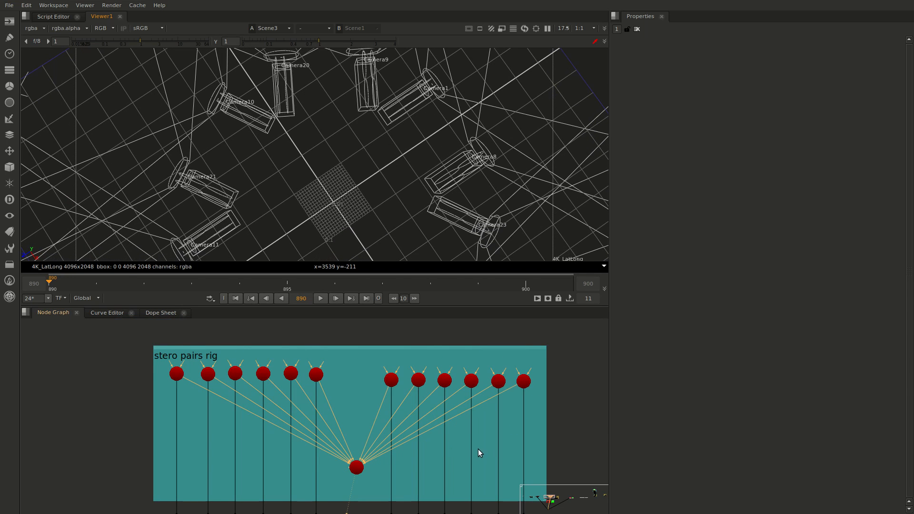
middle_drag(466, 450, 438, 451)
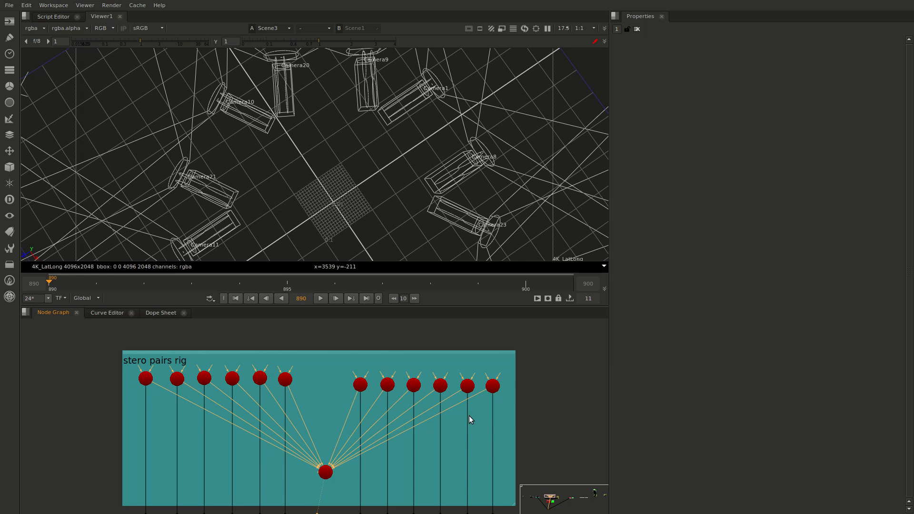
scroll(471, 415, down, 3)
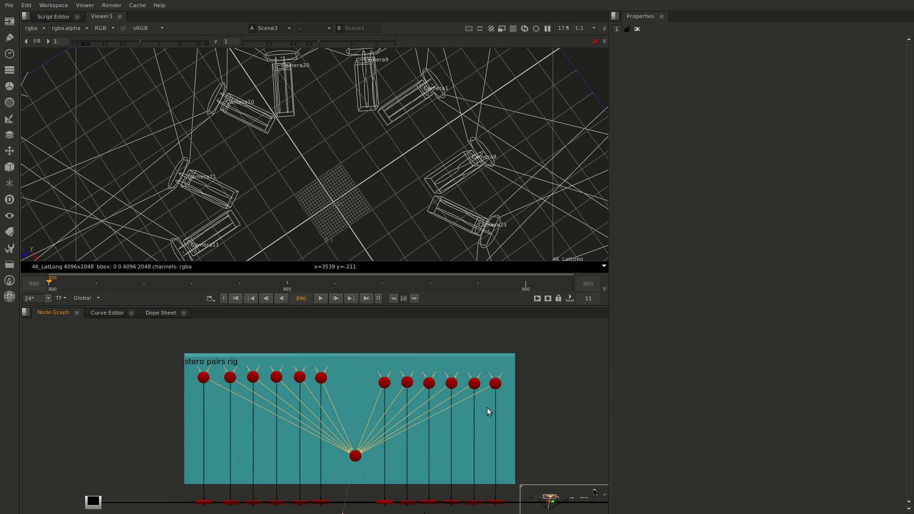
middle_drag(484, 408, 364, 398)
scroll(514, 429, up, 2)
middle_drag(519, 436, 394, 405)
click(441, 462)
key(1)
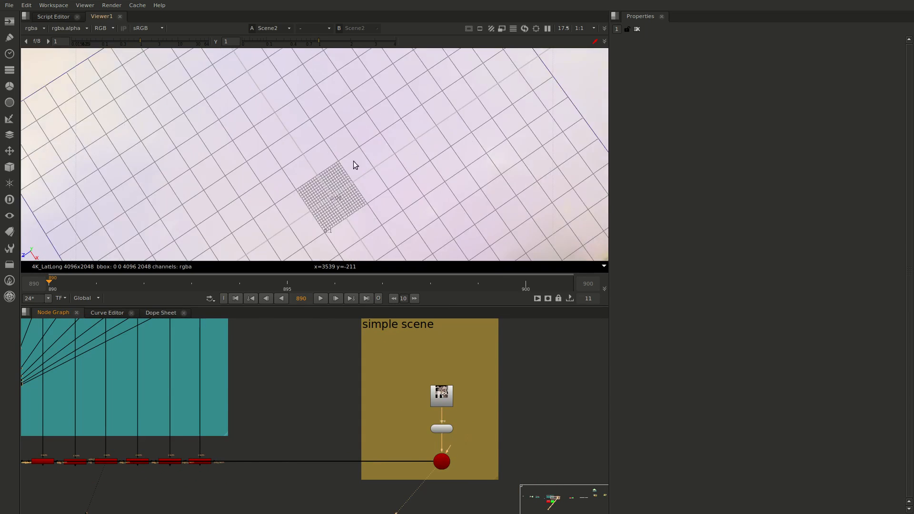
Examine the textured stone and brick archway model of the simple scene in the 3D viewer
scroll(349, 159, down, 5)
ctrl+drag(341, 152, 496, 66)
middle_drag(418, 183, 387, 245)
scroll(373, 185, down, 3)
ctrl+drag(373, 186, 334, 142)
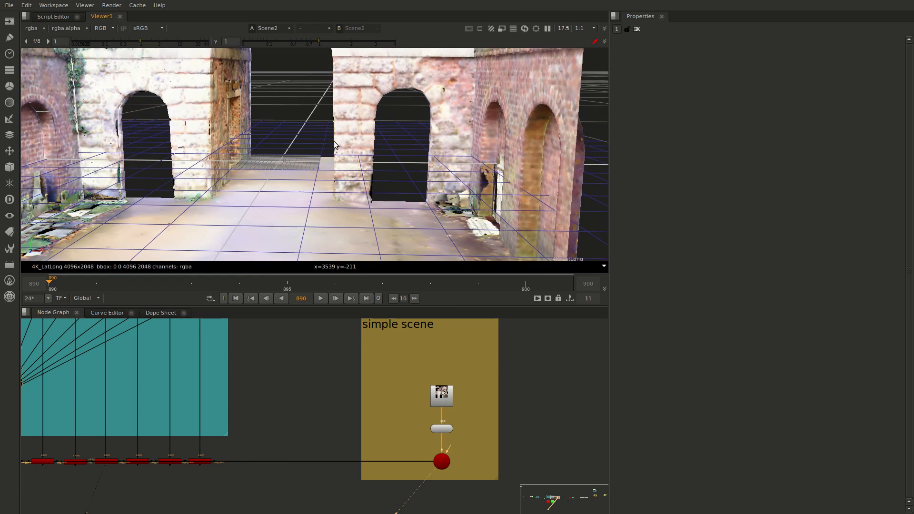
middle_drag(334, 114, 356, 158)
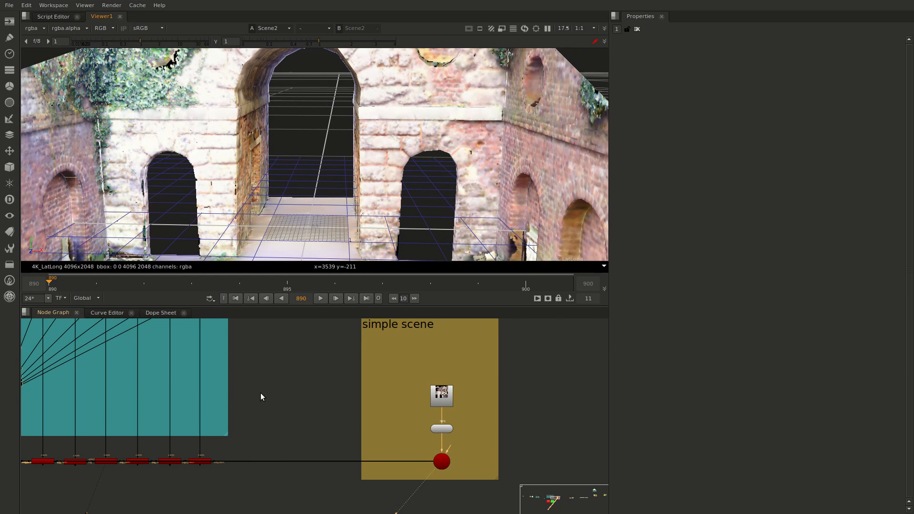
Display the ScanlineRender of the stereo rig's first left camera and switch the viewer to 2D
middle_drag(263, 393, 368, 390)
middle_drag(163, 443, 367, 441)
scroll(135, 432, down, 3)
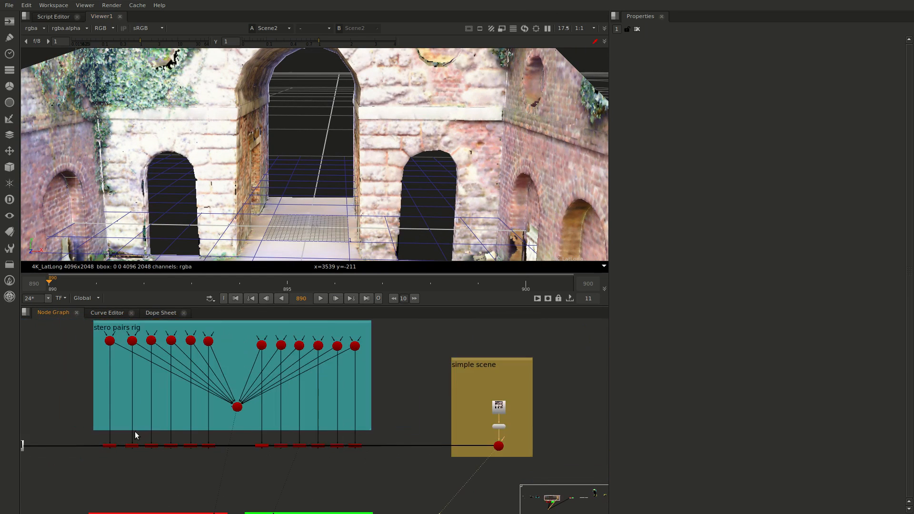
scroll(153, 425, up, 3)
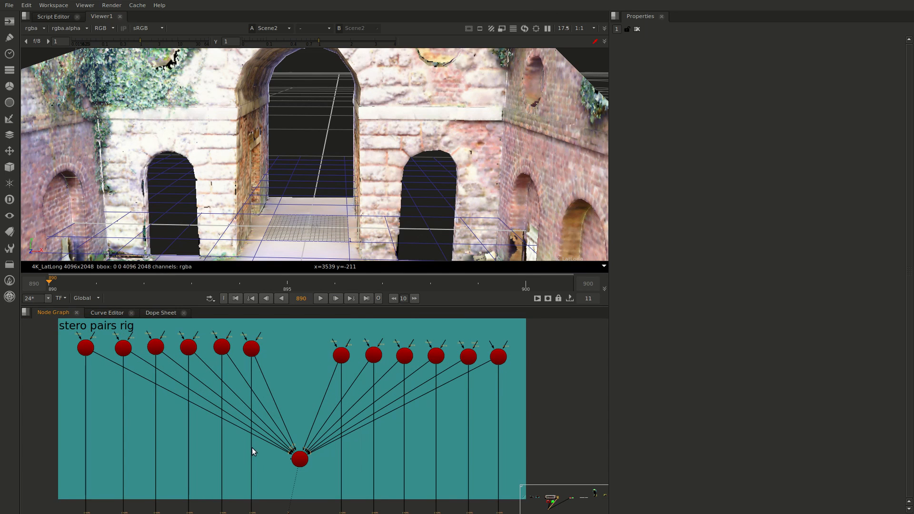
middle_drag(252, 450, 285, 428)
click(109, 504)
key(1)
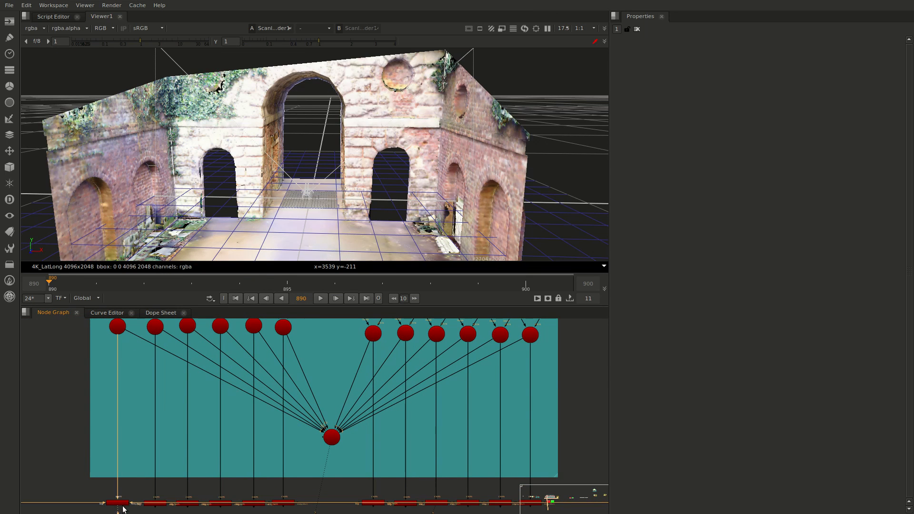
key(Tab)
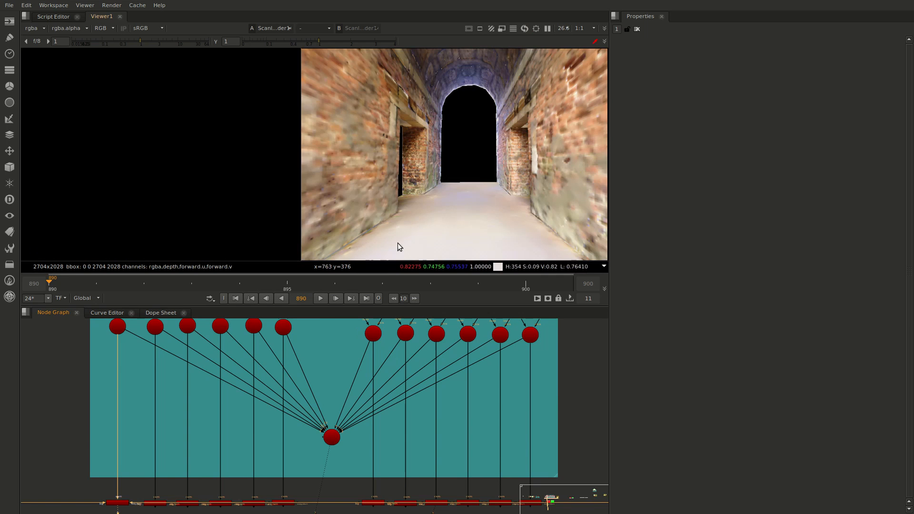
Compare the first left camera's render with the render of its matching right camera
scroll(400, 241, down, 3)
middle_drag(419, 216, 379, 197)
click(376, 505)
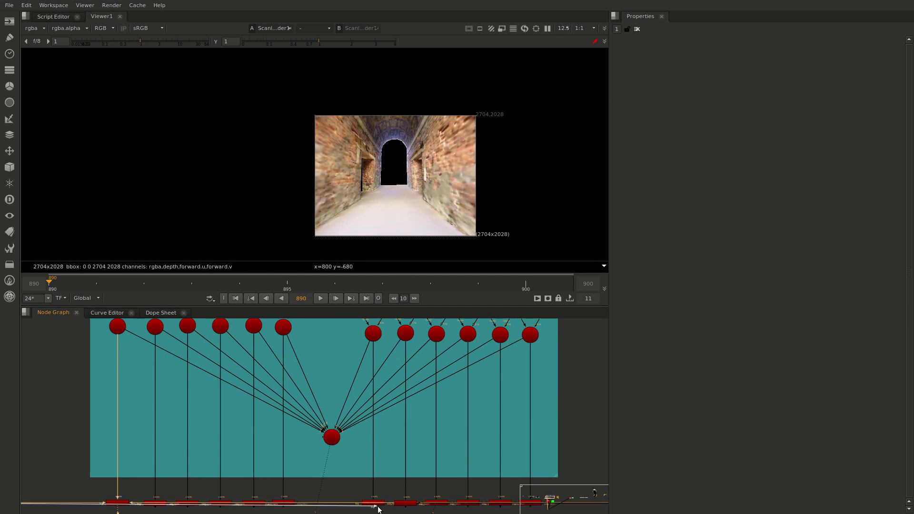
key(2)
key(1)
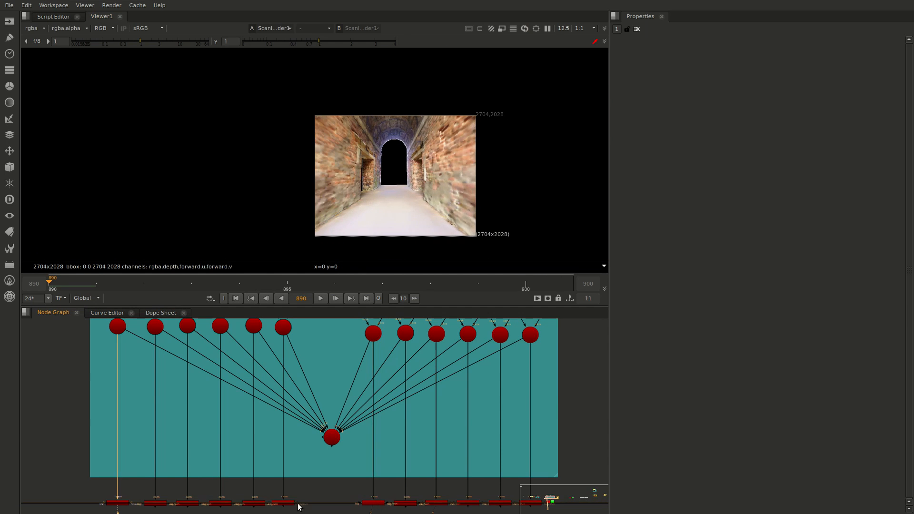
Compare the renders of the second left camera and the second right camera in the viewer
click(158, 506)
key(1)
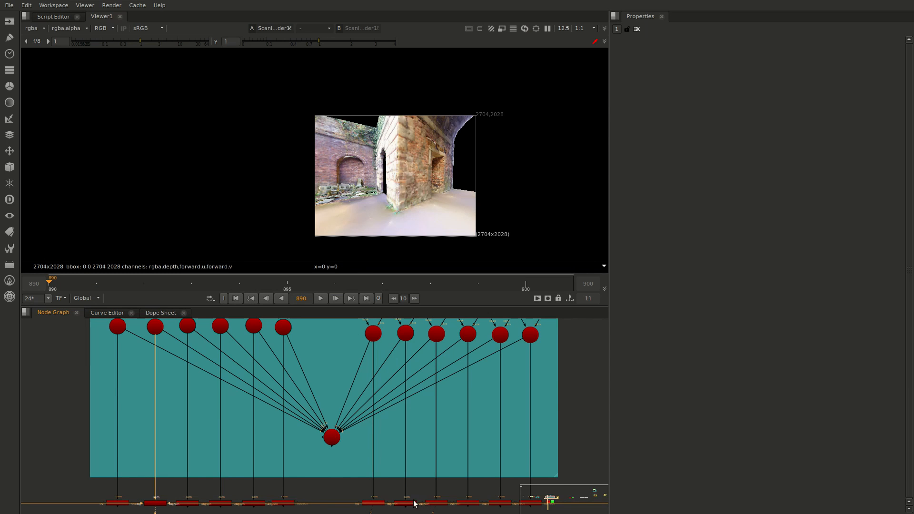
click(412, 503)
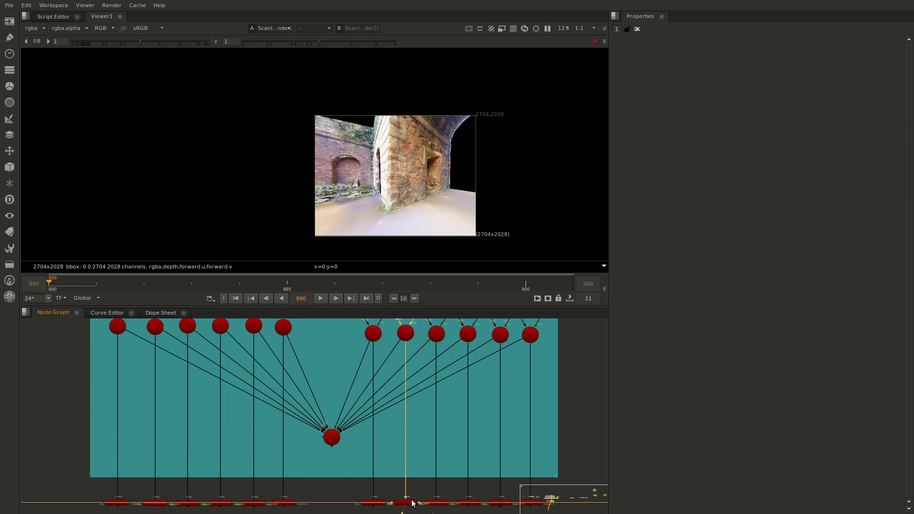
Select the six left-eye Read nodes, kew.cam1.left.exr to kew.cam6.left.exr, in the LEFT backdrop
scroll(405, 479, down, 3)
middle_drag(406, 480, 434, 389)
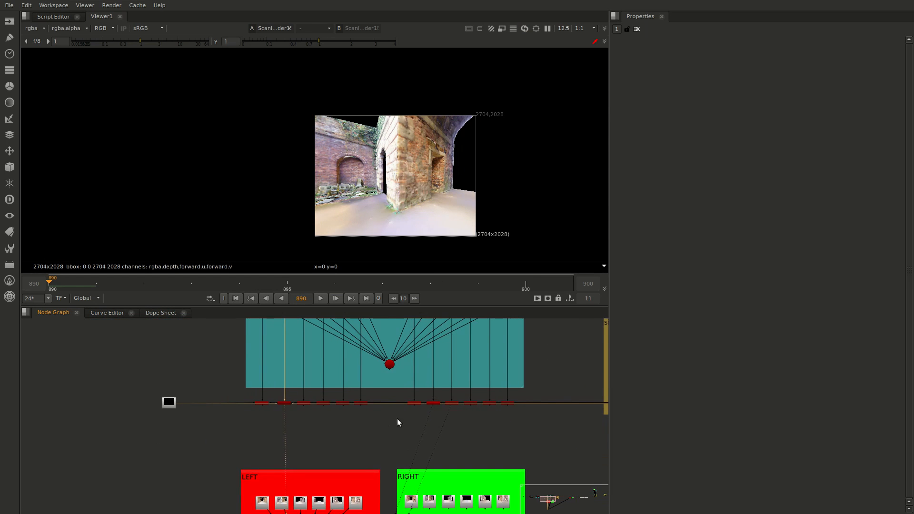
scroll(388, 427, up, 2)
middle_drag(310, 474, 354, 380)
scroll(354, 379, up, 2)
scroll(301, 417, up, 2)
middle_drag(301, 416, 318, 359)
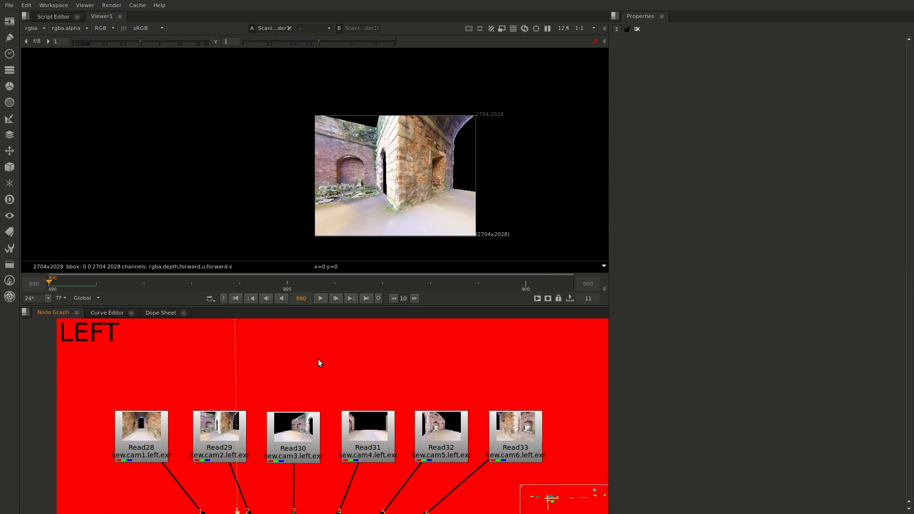
drag(99, 342, 506, 496)
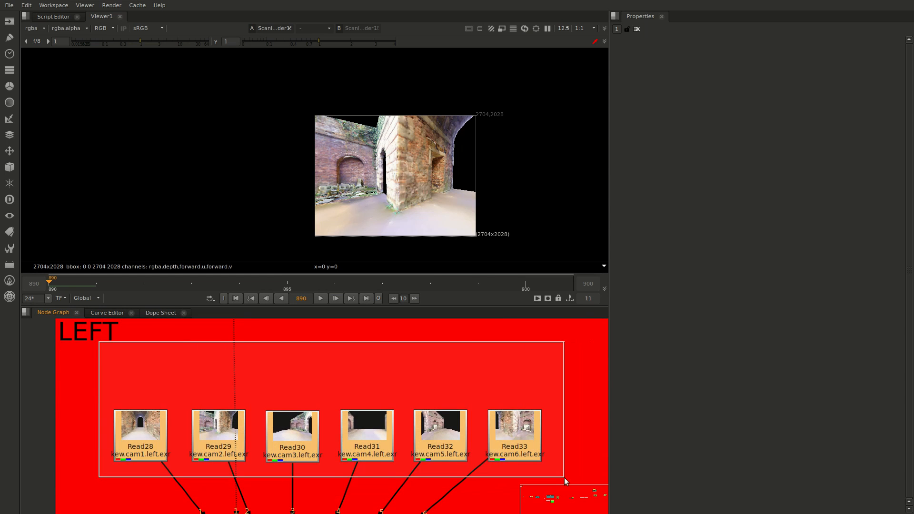
Open the properties of the LEFT group's C_CameraSolver3 node and show its main solver settings
scroll(524, 457, down, 2)
middle_drag(510, 469, 432, 413)
scroll(315, 502, up, 2)
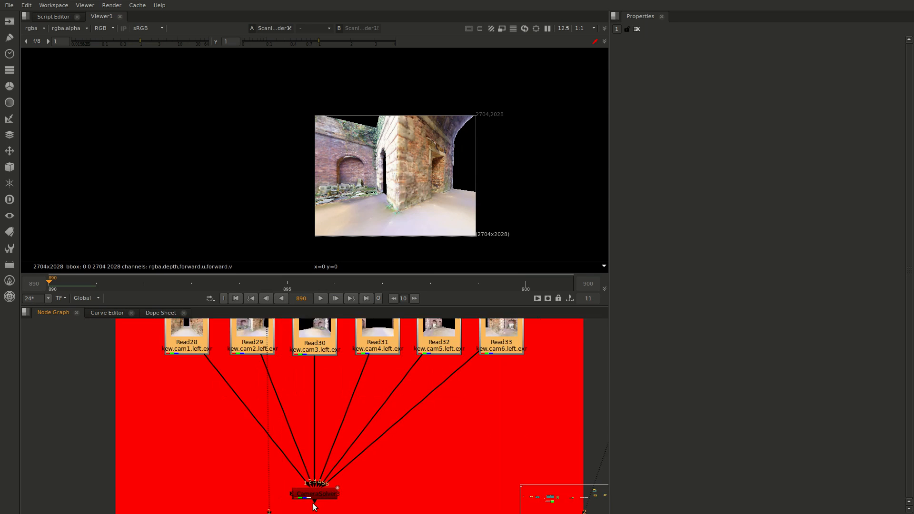
scroll(315, 500, up, 2)
click(315, 497)
double_click(315, 497)
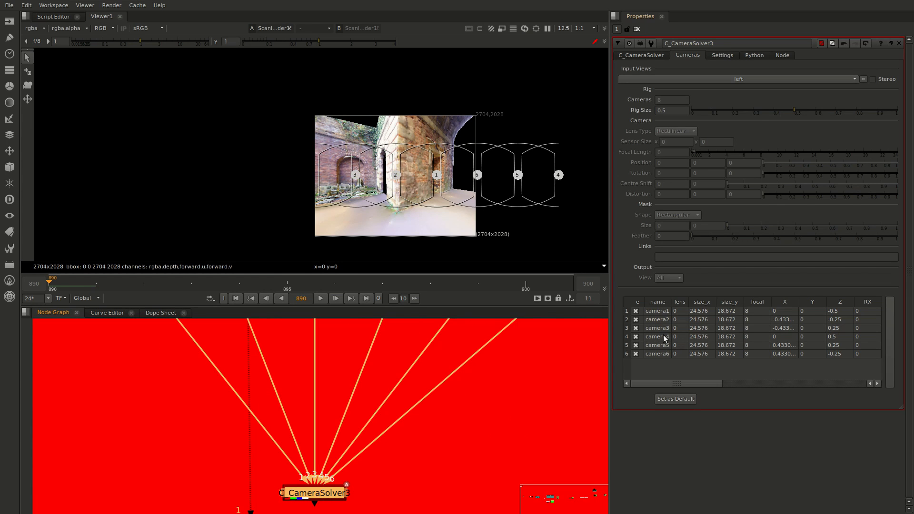
click(642, 55)
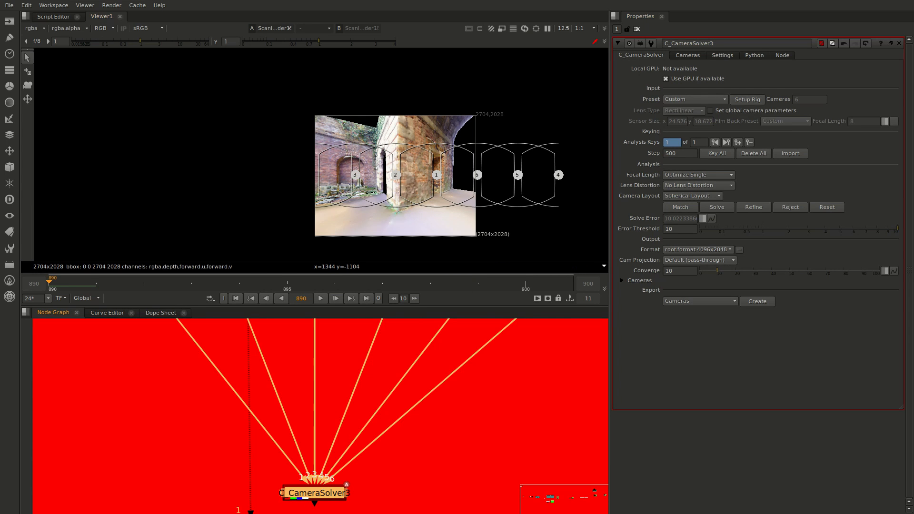
Display the C_CameraSolver3 lat-long output, close its properties, and examine the stitched left-eye image
key(1)
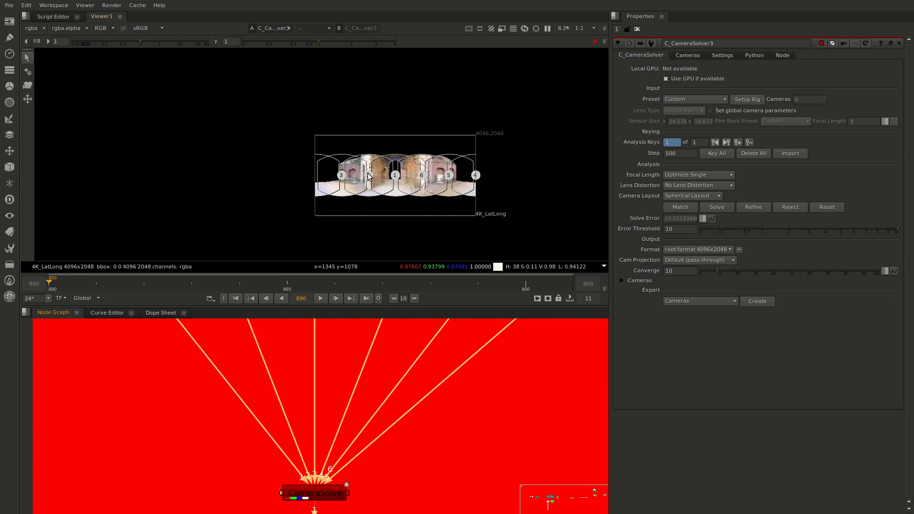
click(899, 43)
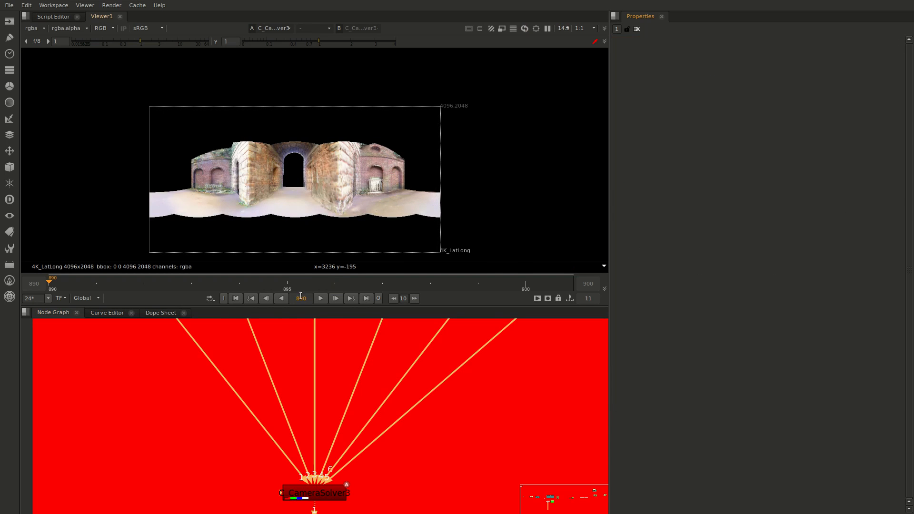
scroll(311, 197, up, 3)
middle_drag(344, 179, 332, 196)
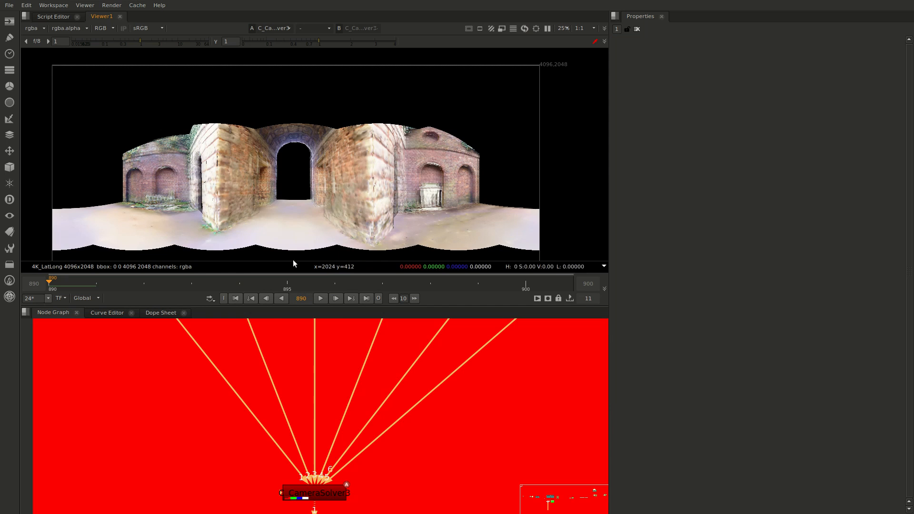
scroll(306, 213, down, 2)
middle_drag(397, 226, 357, 203)
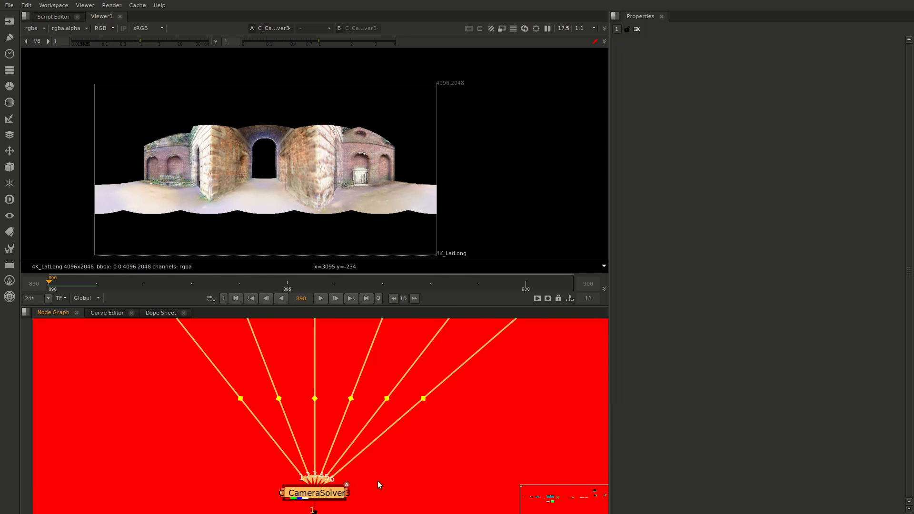
Add a copy of the camera solver to the green right-eye group and connect its inputs to the six right-eye Read nodes
scroll(378, 481, down, 5)
middle_drag(472, 465, 128, 444)
click(313, 436)
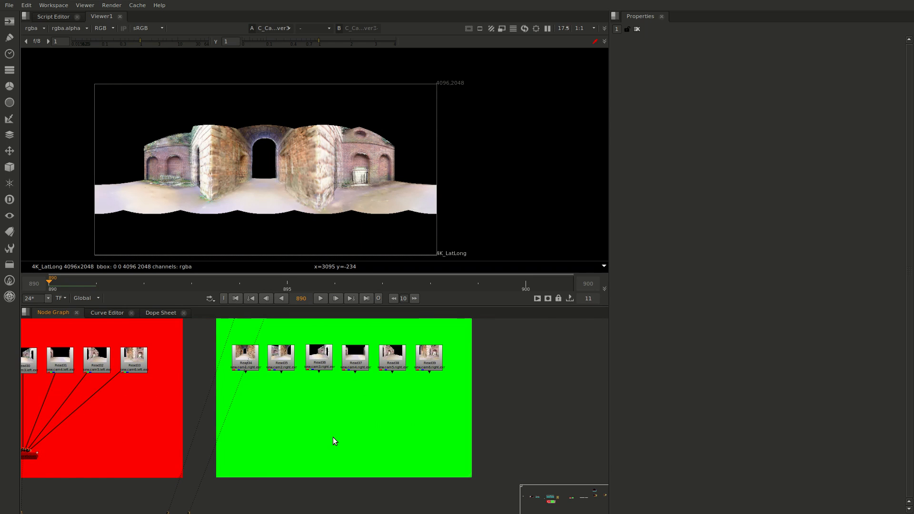
drag(327, 429, 246, 360)
drag(316, 439, 299, 384)
drag(318, 435, 320, 360)
drag(320, 434, 384, 363)
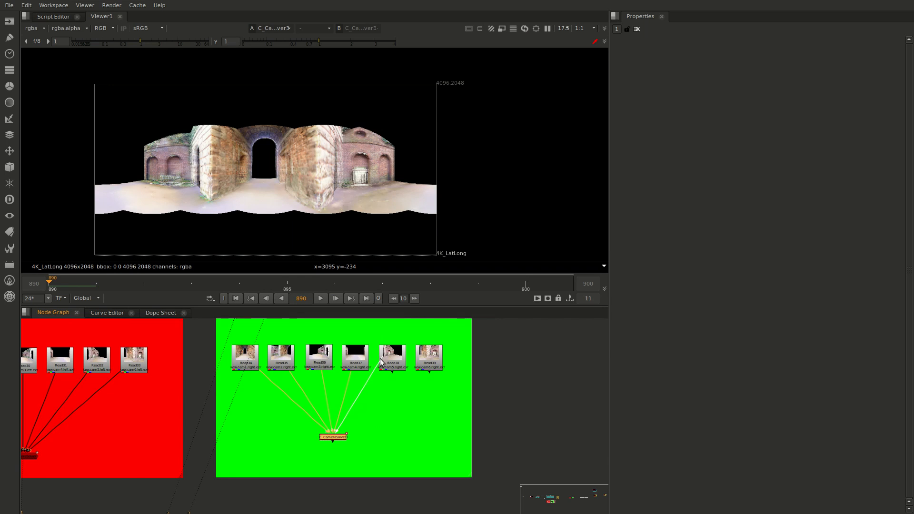
click(317, 439)
drag(318, 438, 429, 361)
click(331, 438)
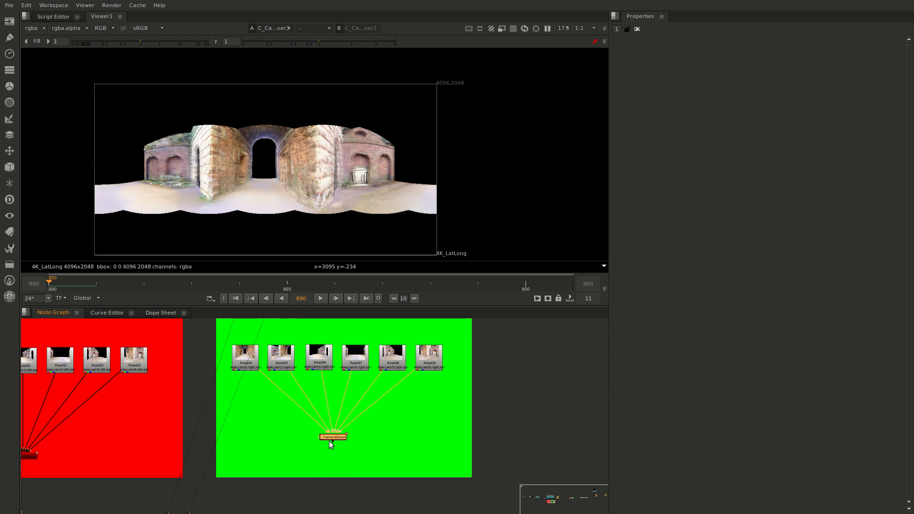
Display the right-eye camera solver's lat-long output and compare it repeatedly with the left-eye solver's output, including a closer view
key(1)
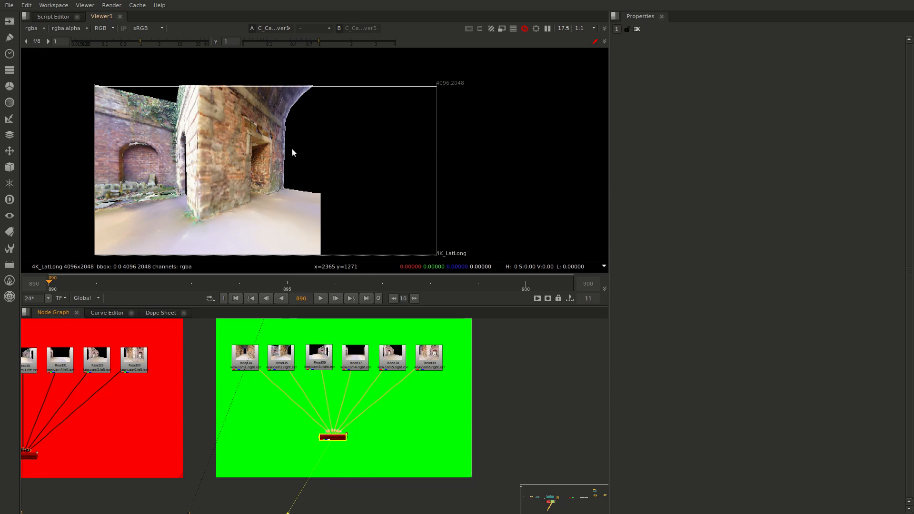
middle_drag(310, 152, 333, 134)
key(1)
key(2)
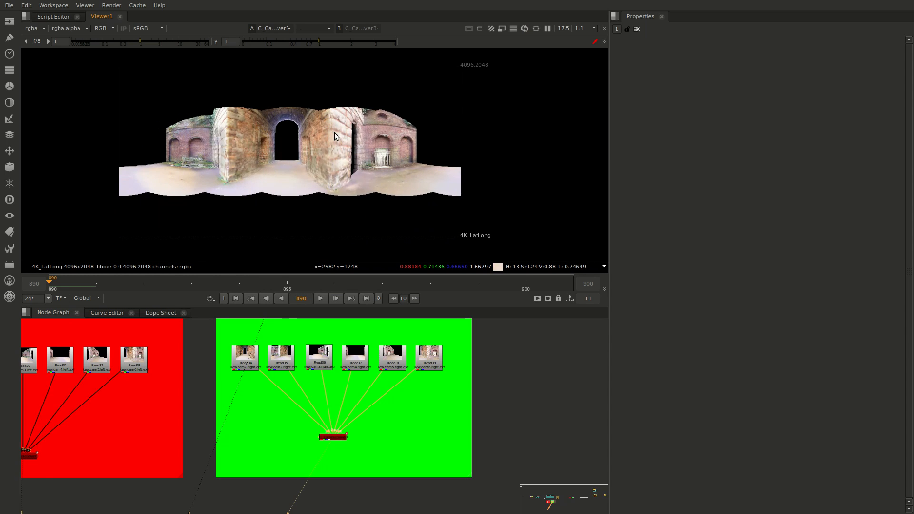
key(1)
key(2)
key(1)
key(2)
key(1)
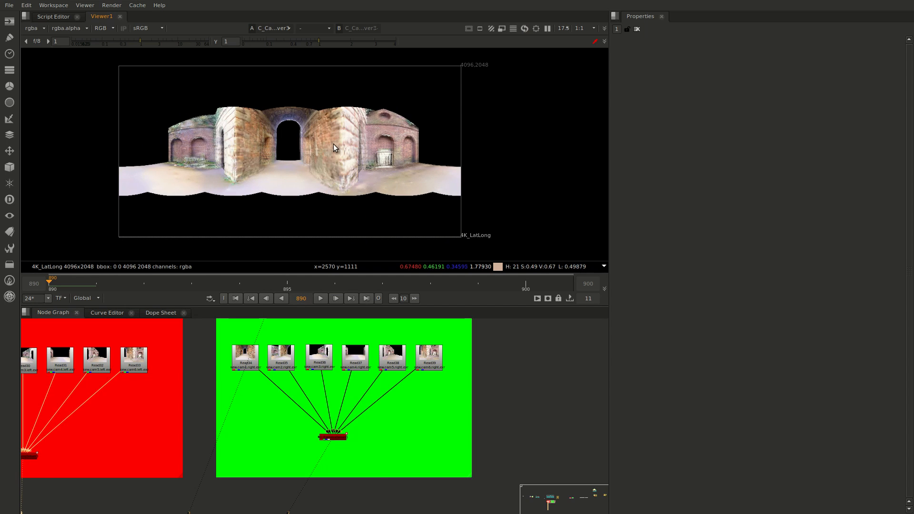
key(2)
key(1)
key(2)
scroll(269, 197, up, 2)
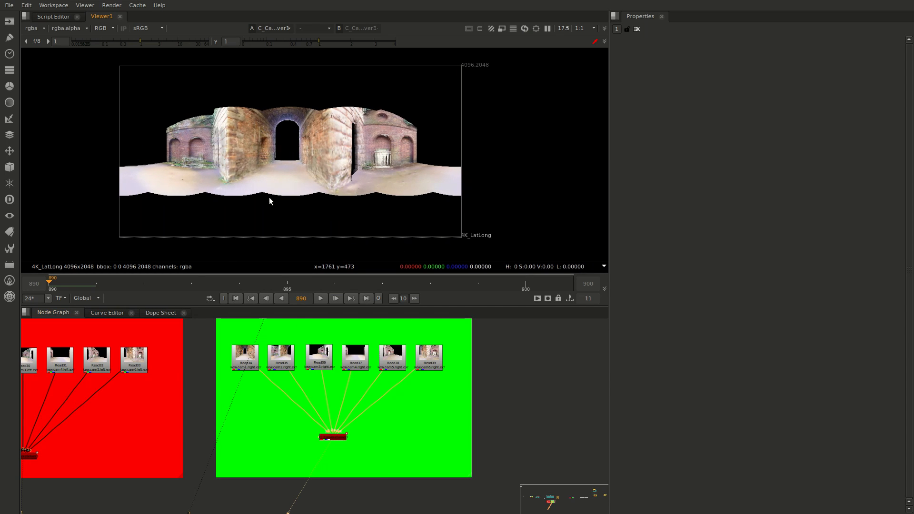
scroll(296, 172, up, 2)
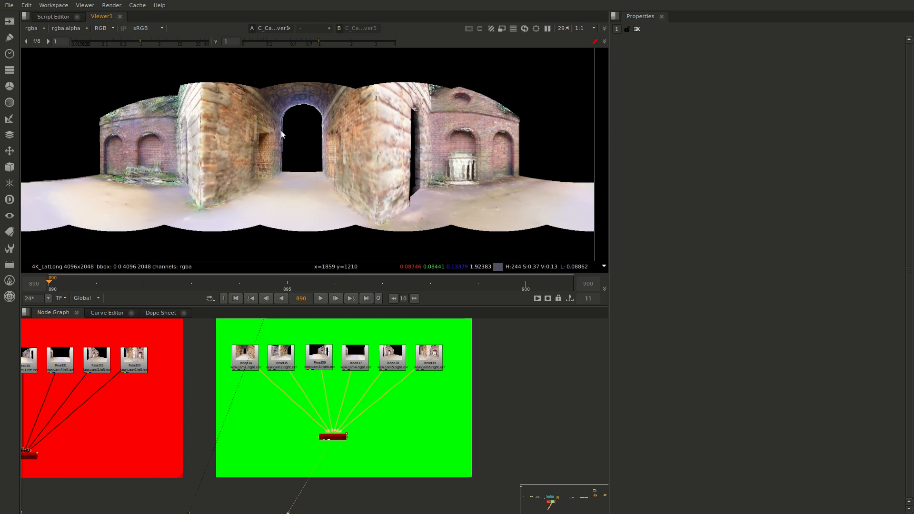
key(1)
key(2)
key(1)
key(2)
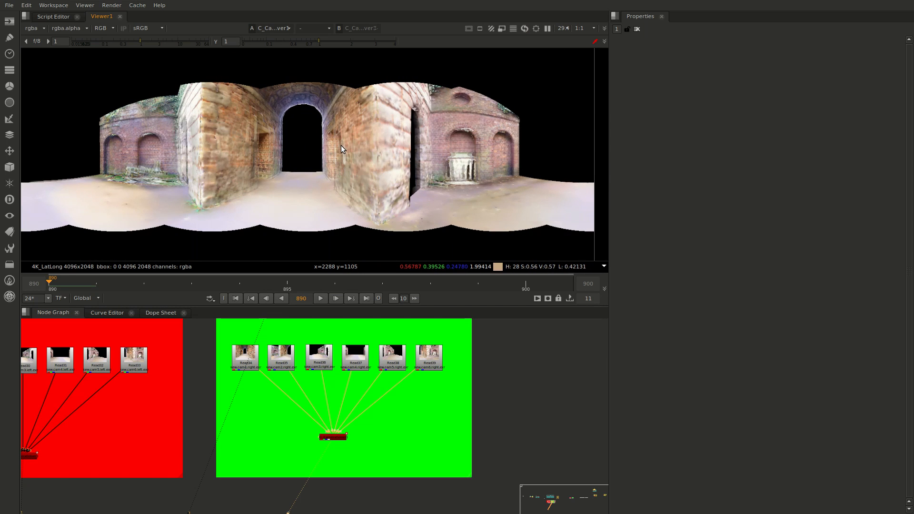
key(1)
key(2)
key(1)
key(2)
Add a C_Stitcher node below the left-eye group's C_CameraSolver3
middle_drag(259, 389, 377, 390)
click(147, 456)
key(Tab)
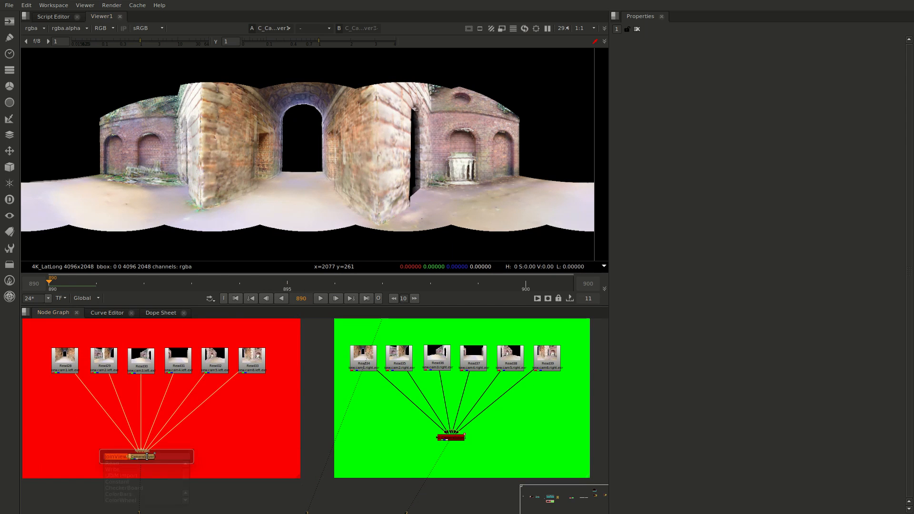
text(C)
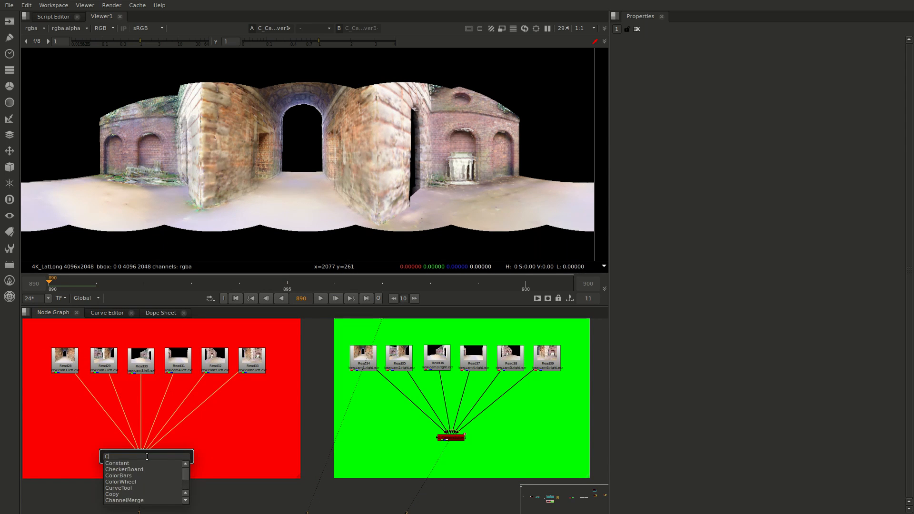
text(_S)
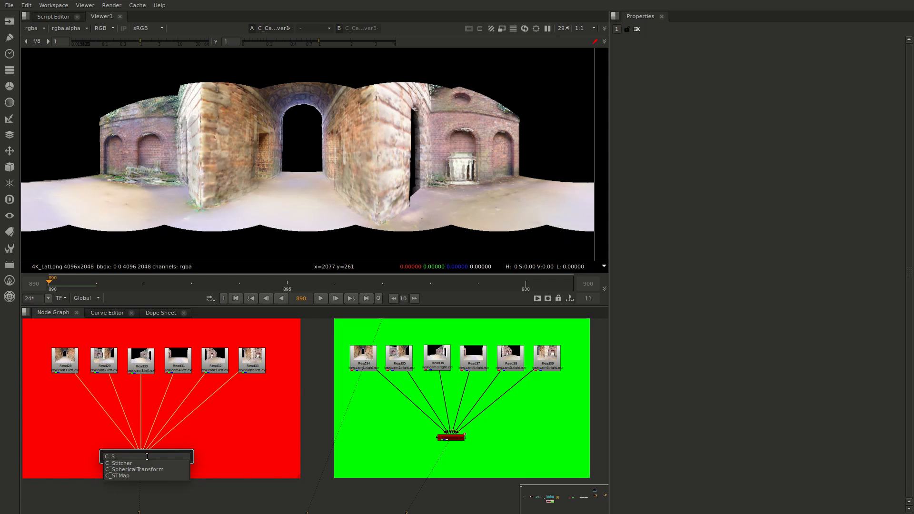
key(Down)
key(Return)
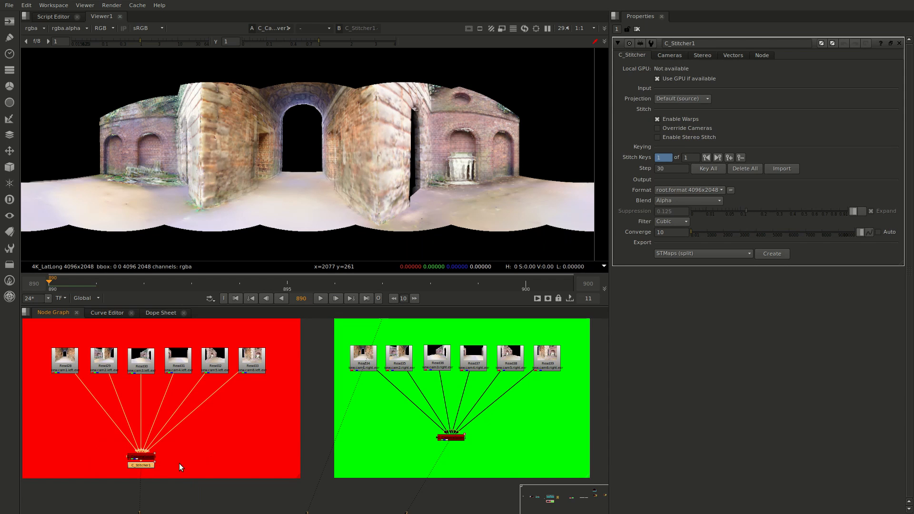
Add a second C_Stitcher node below the right-eye camera solver and examine its stitched lat-long output
click(451, 444)
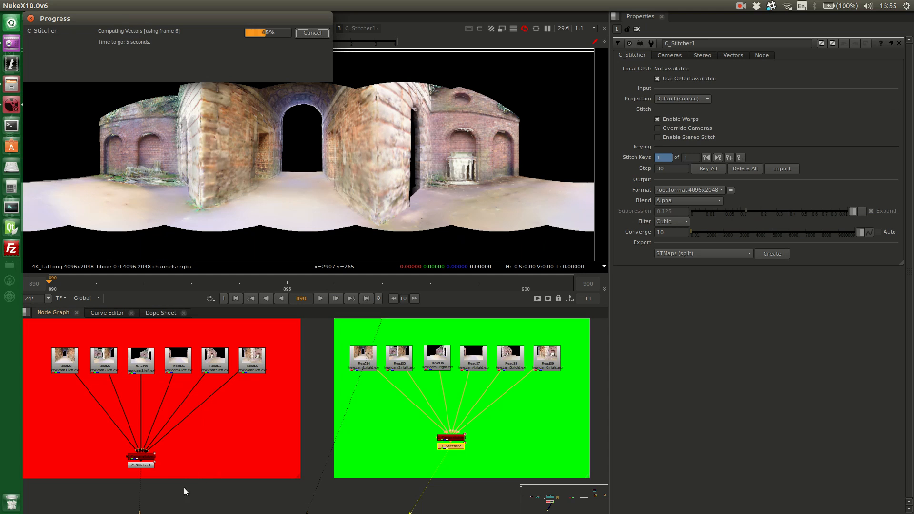
click(137, 464)
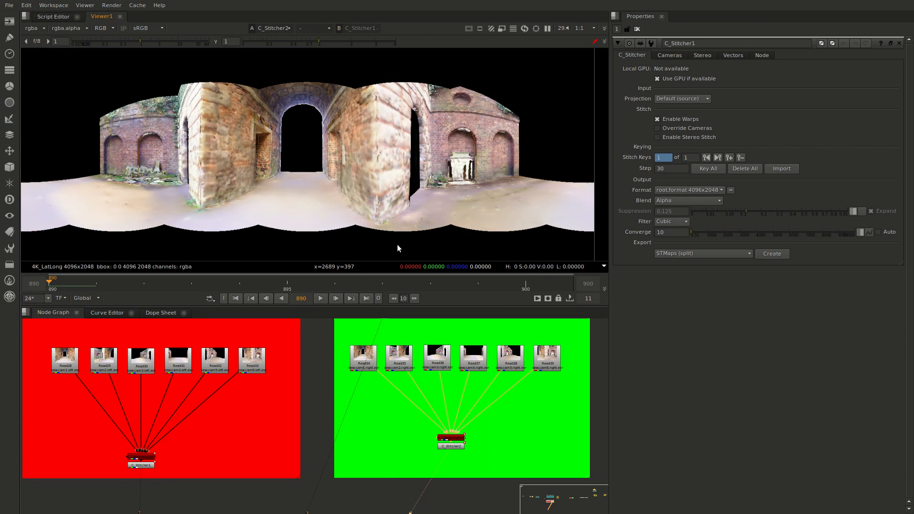
key(2)
scroll(381, 209, down, 1)
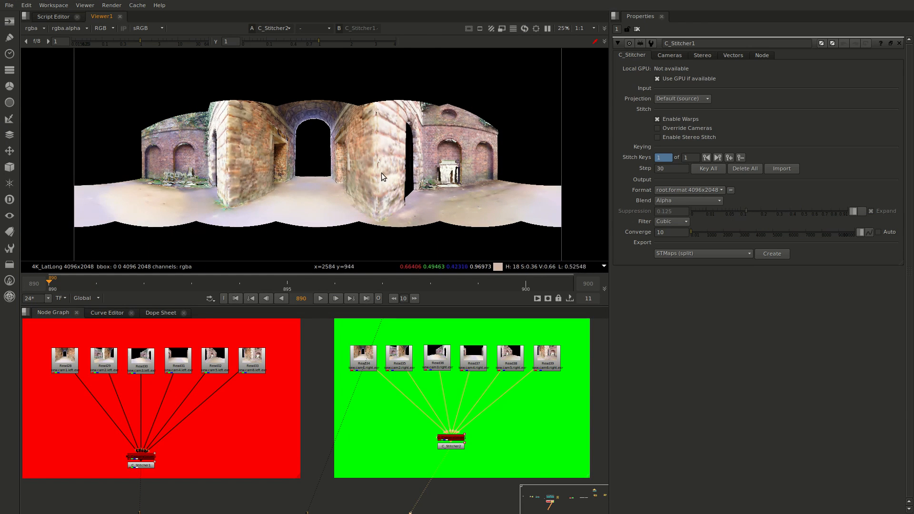
middle_drag(381, 173, 374, 185)
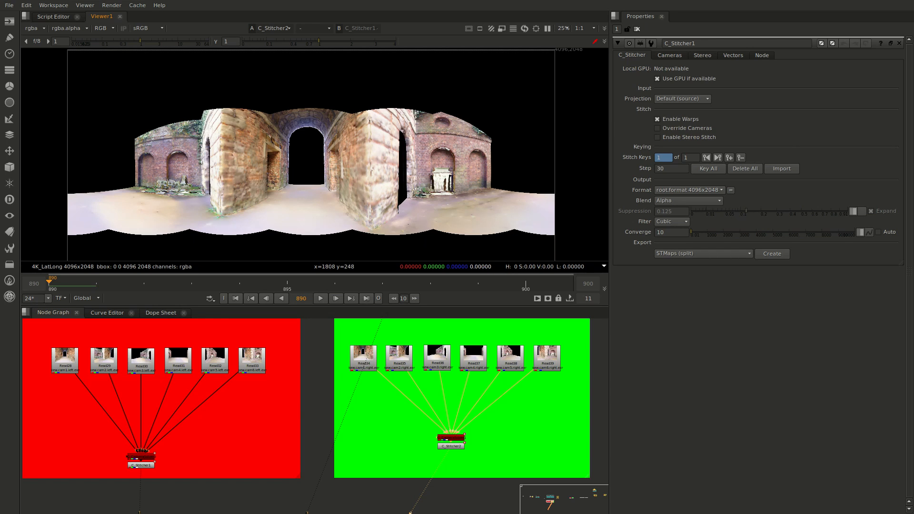
Compare the left-eye C_CameraSolver3 output with the C_Stitcher1 output in the viewer
click(139, 458)
key(1)
click(169, 448)
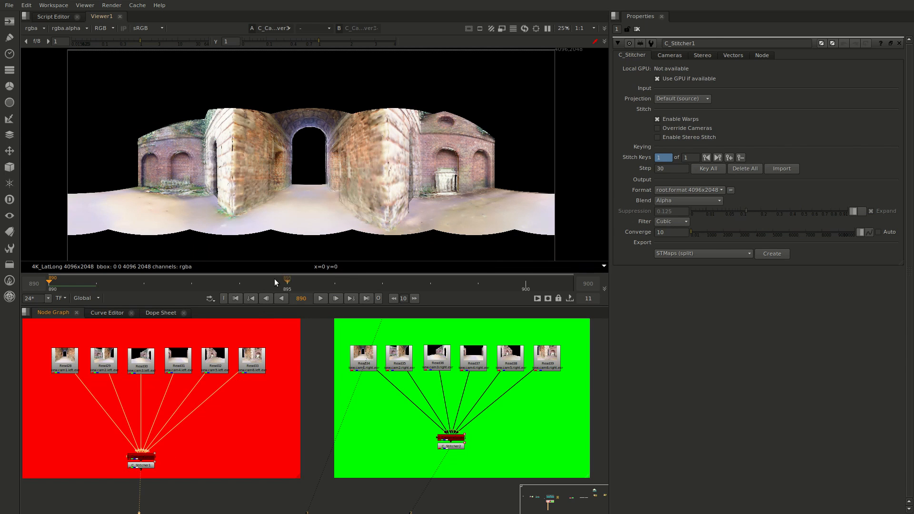
click(141, 465)
key(1)
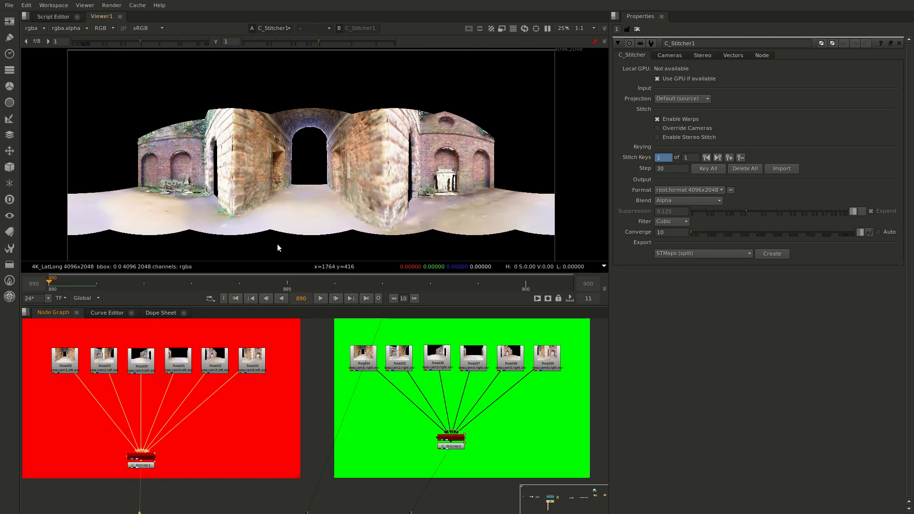
scroll(309, 197, down, 3)
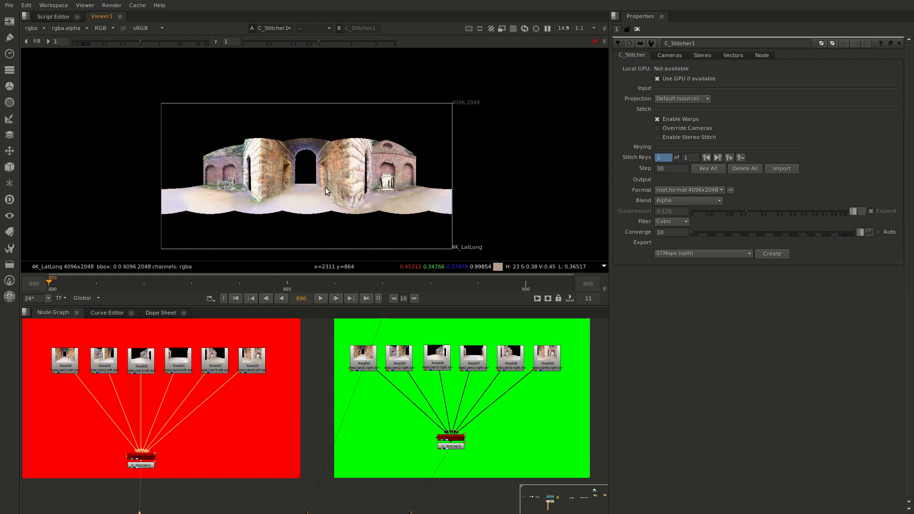
scroll(322, 199, up, 2)
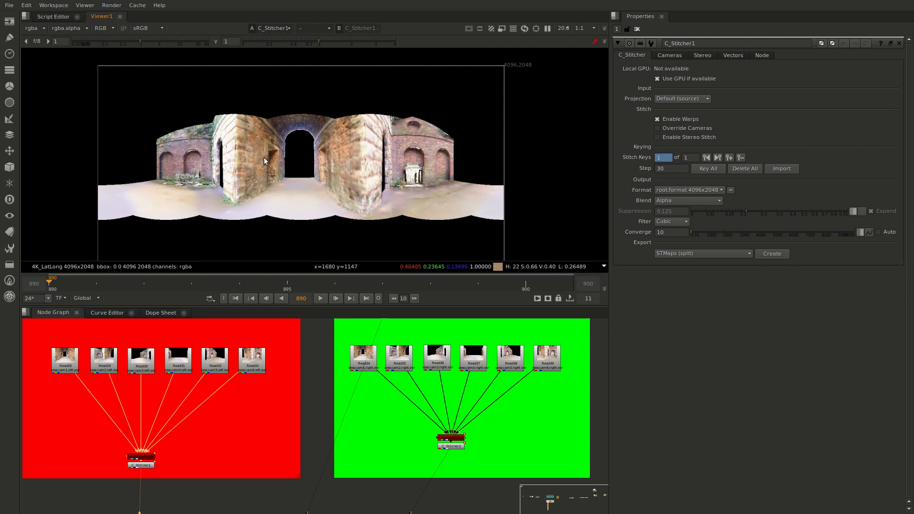
Open the properties of the left-eye C_CameraSolver3 and inspect its Converge setting
click(141, 456)
double_click(141, 457)
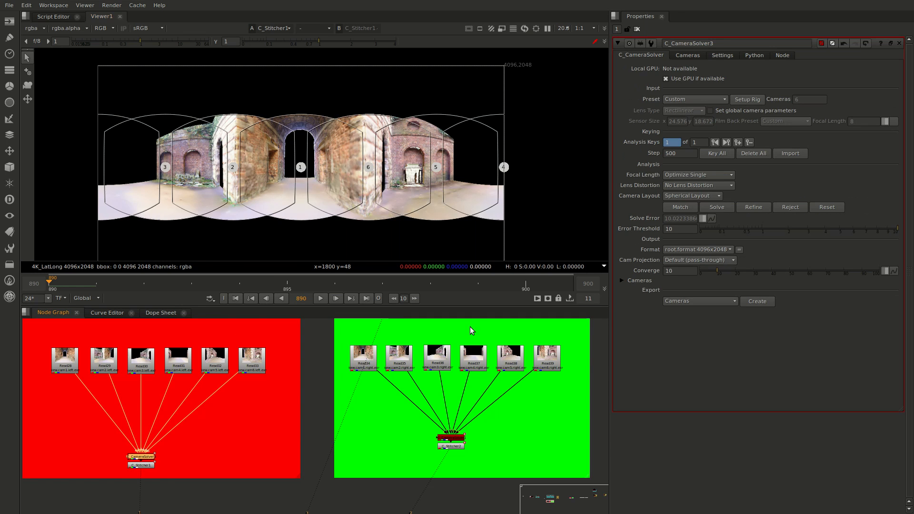
click(672, 270)
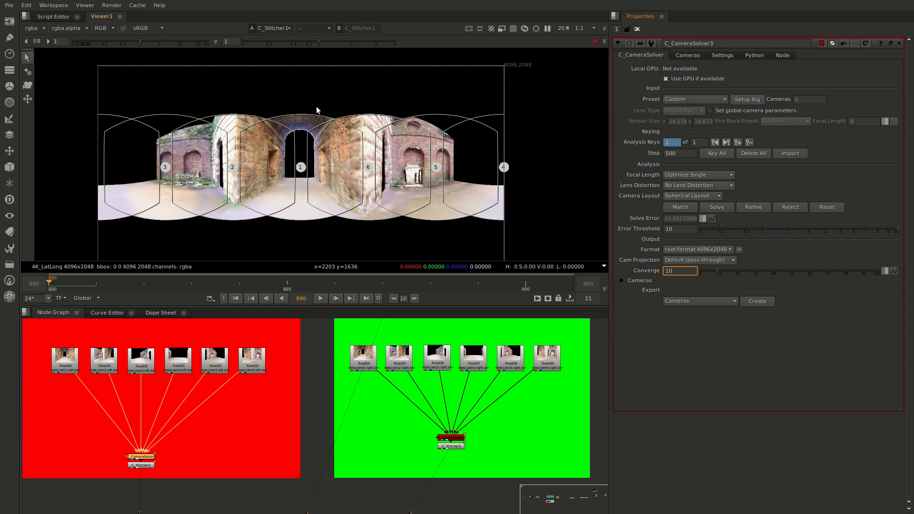
Compare the right-eye C_Stitcher2 output with the left-eye C_Stitcher1 output in the viewer
click(141, 465)
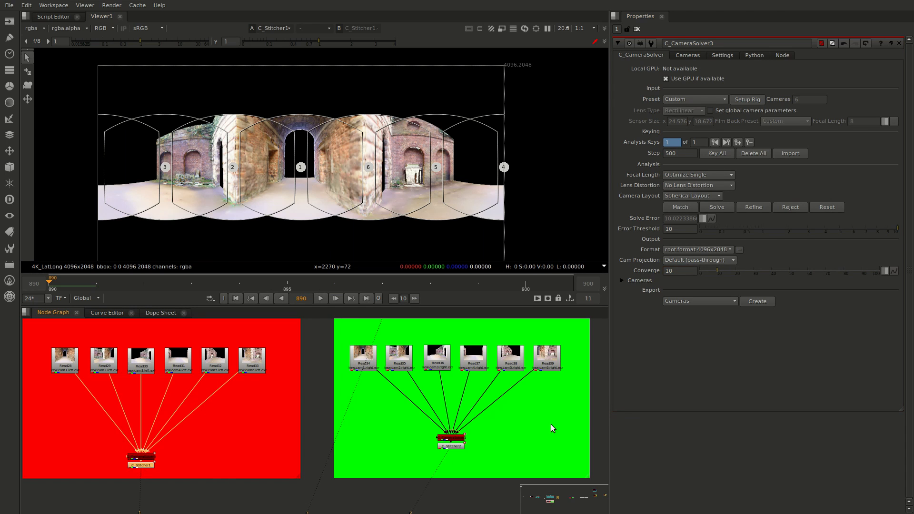
click(451, 447)
key(1)
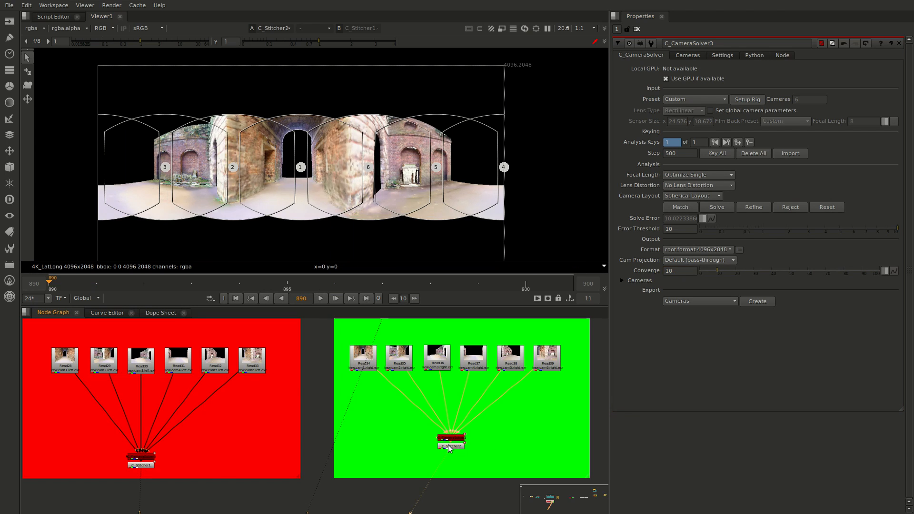
click(143, 464)
key(1)
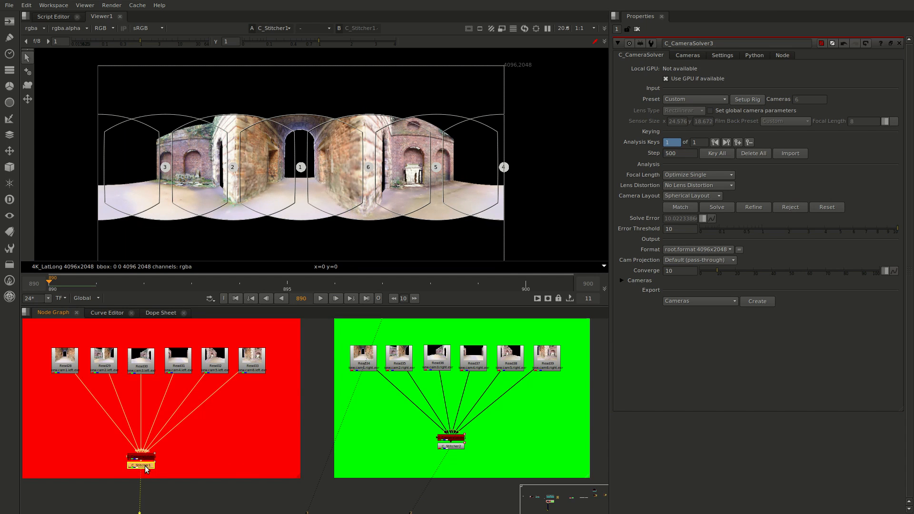
Set the Converge value to 2 on both C_Stitcher1 and C_Stitcher2
double_click(144, 464)
double_click(676, 232)
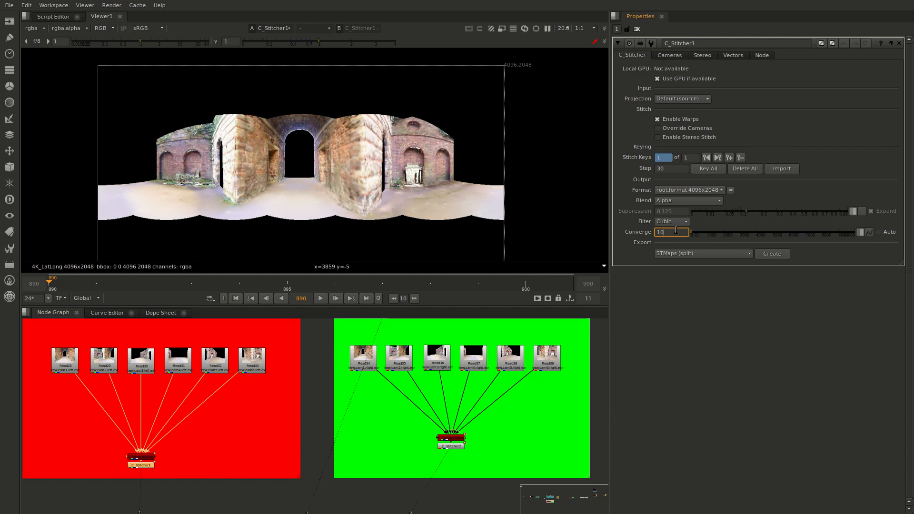
text(2)
click(460, 446)
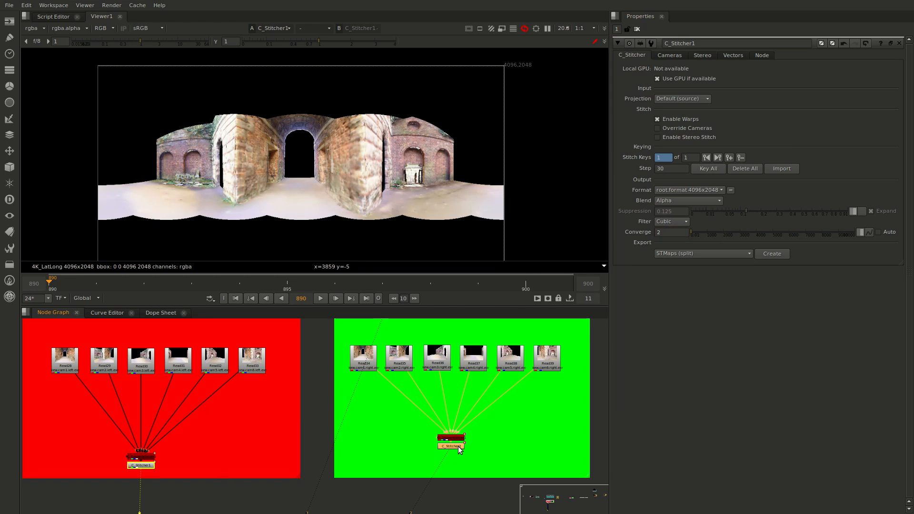
click(667, 232)
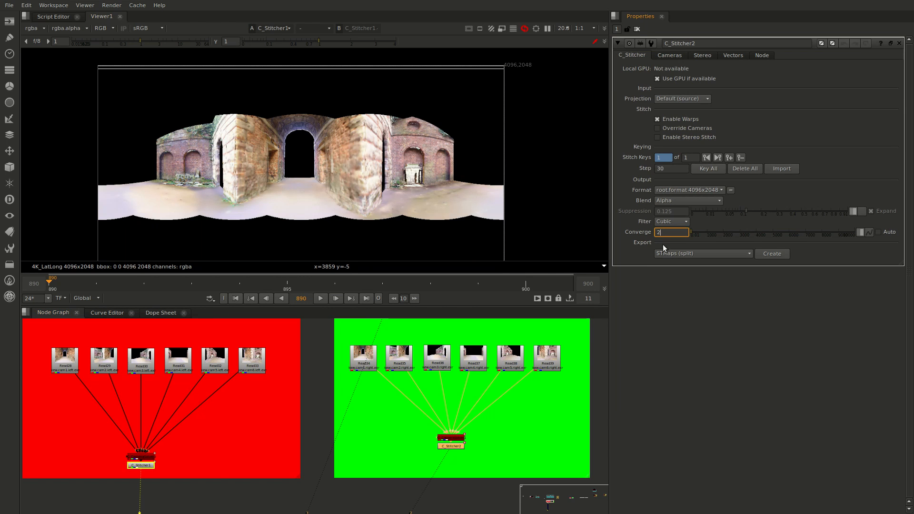
click(560, 417)
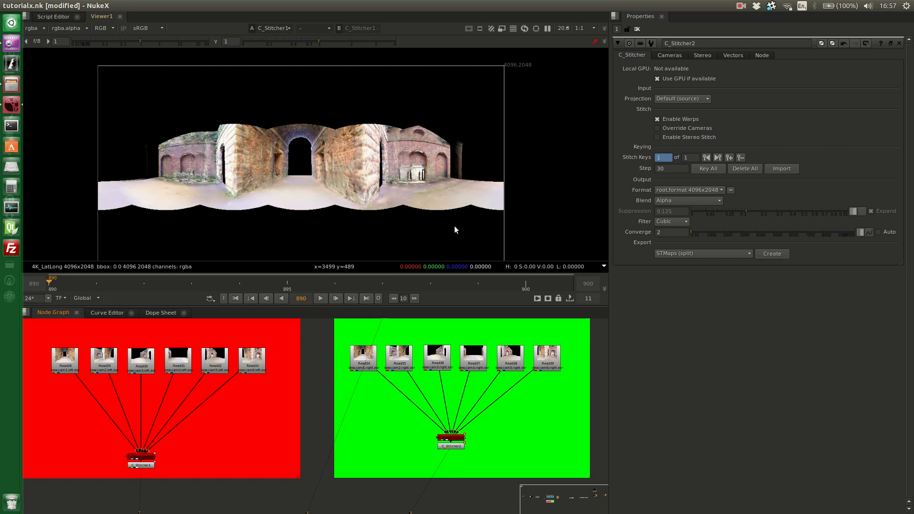
Examine how the left-eye and right-eye stitches align at a Converge value of 2 by switching between both stitcher outputs
click(676, 232)
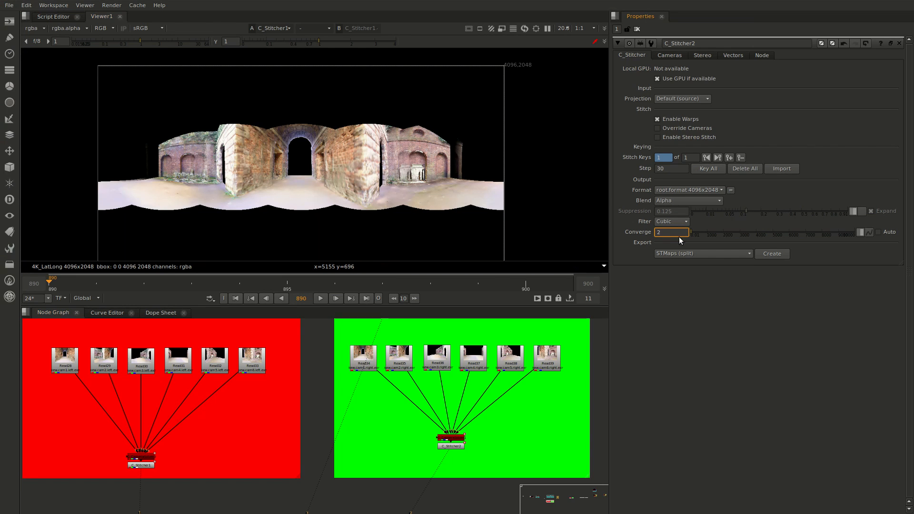
scroll(313, 157, up, 1)
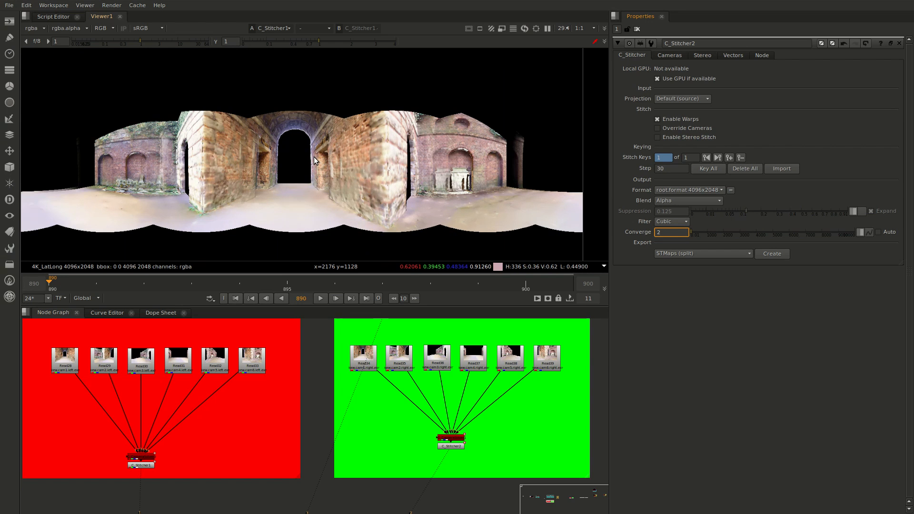
click(140, 466)
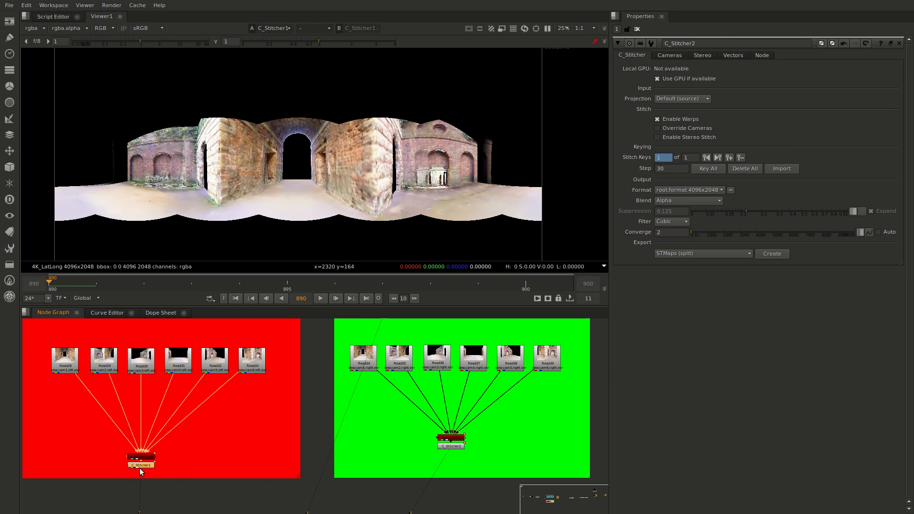
click(451, 447)
key(1)
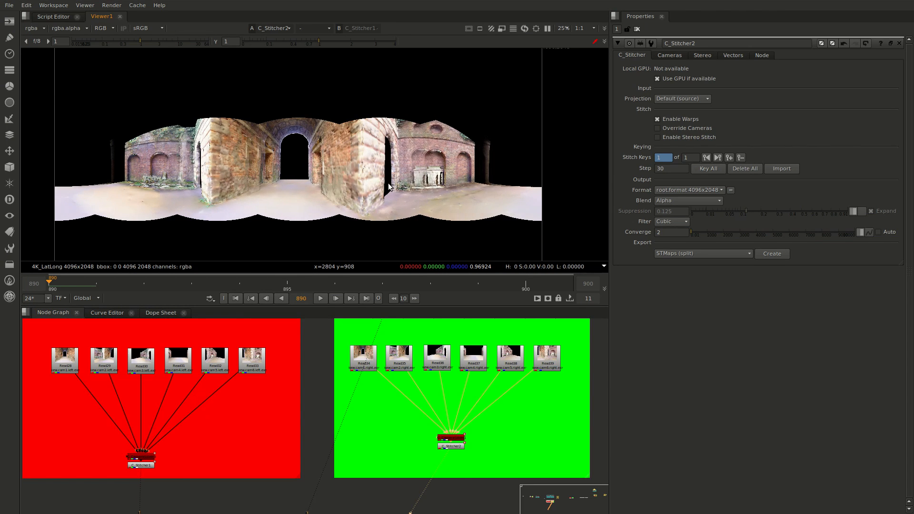
key(1)
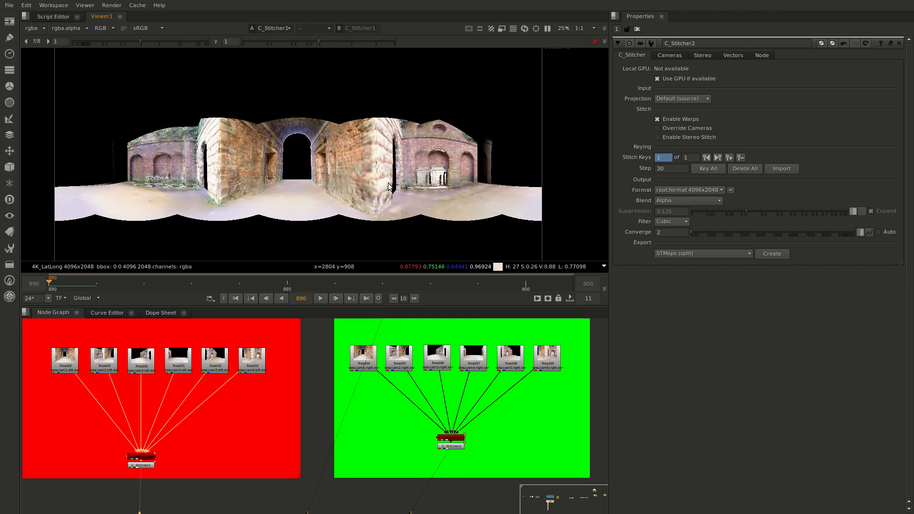
Switch the viewer between the C_Stitcher2 and C_Stitcher1 outputs once more to compare the archway and corner walls
key(2)
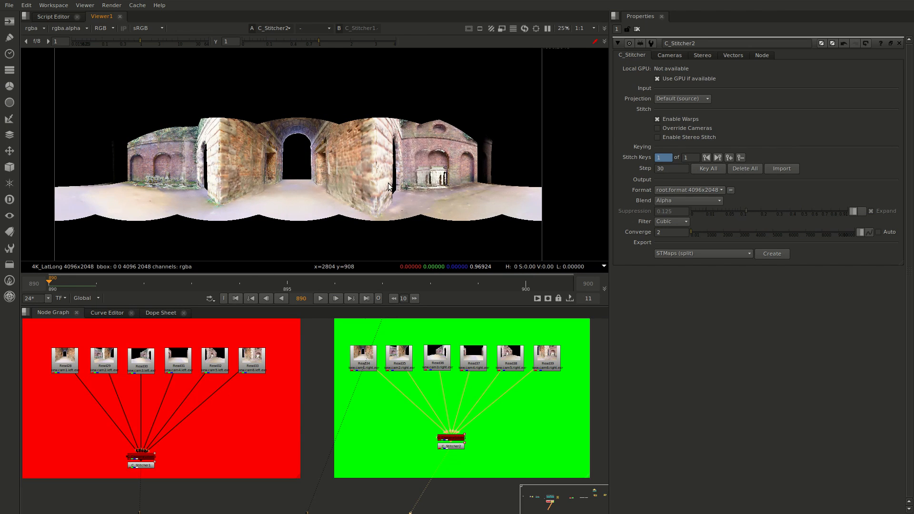
key(1)
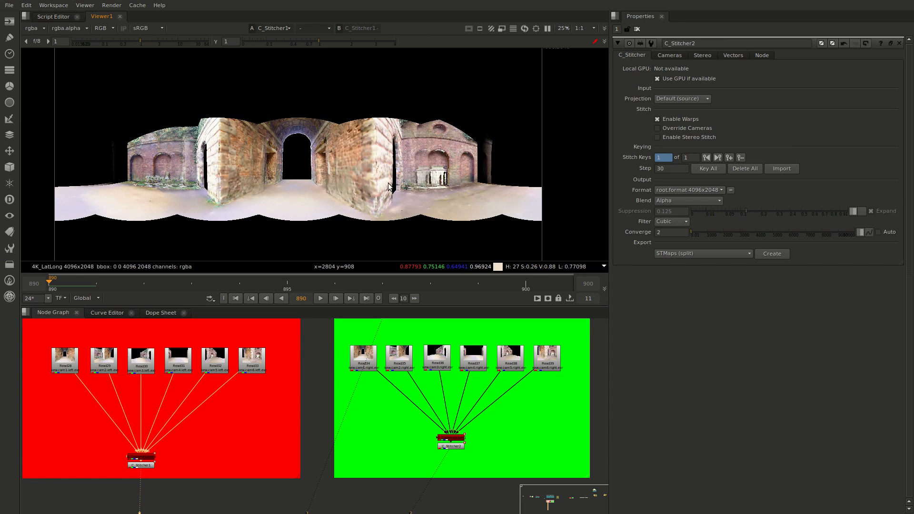
key(2)
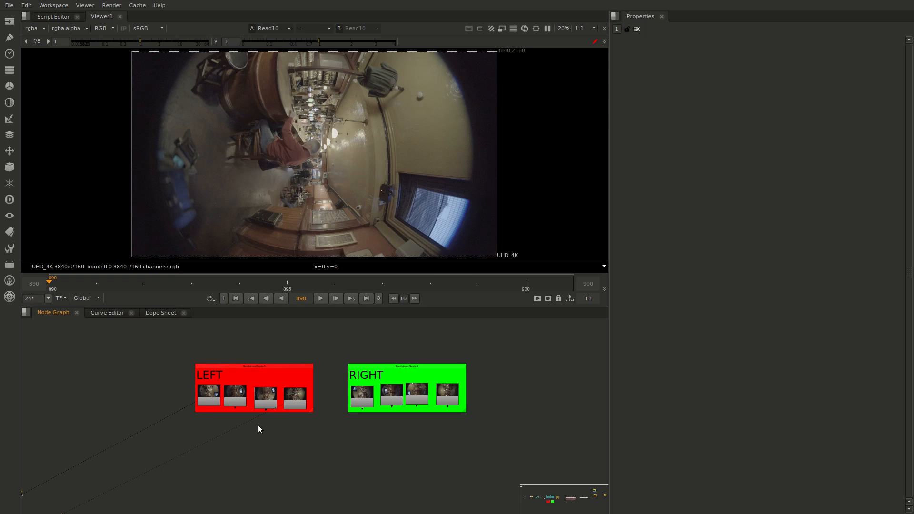
Line up the Read4, Read9 and Read5 nodes with their neighbours inside the LEFT and RIGHT backdrops
scroll(258, 425, up, 2)
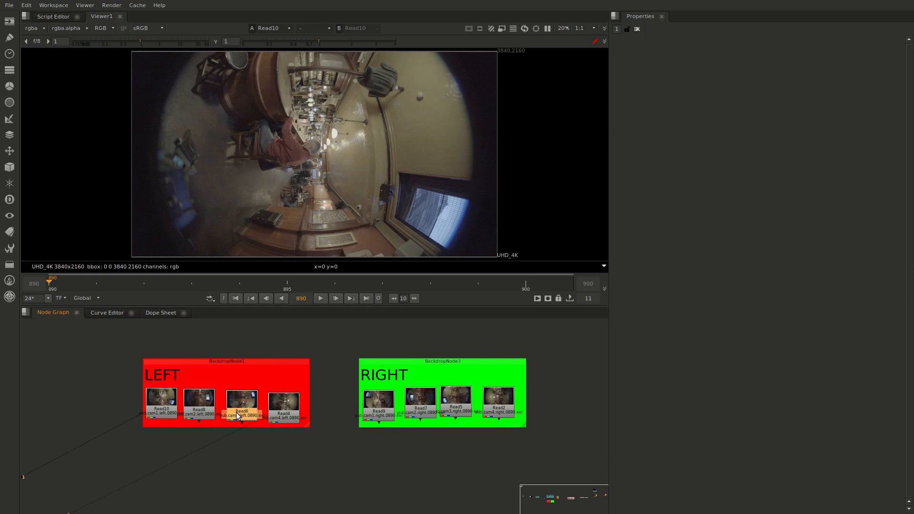
click(273, 414)
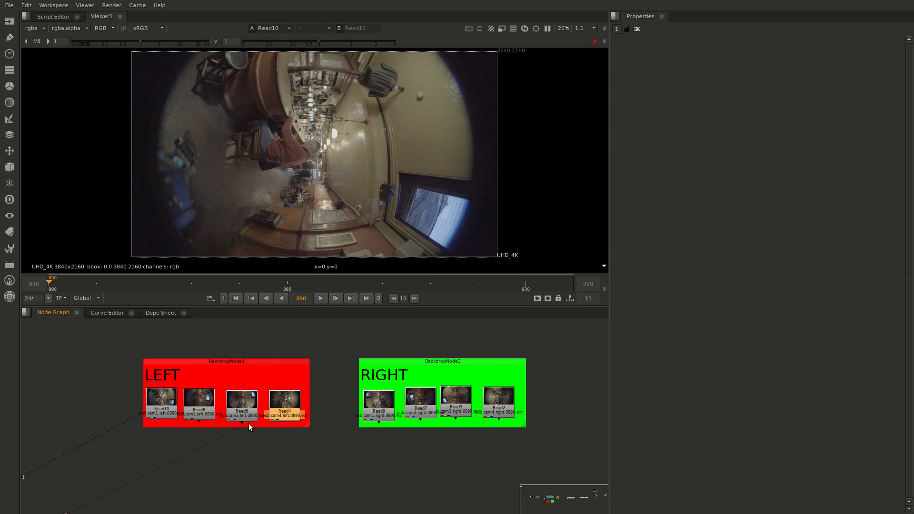
middle_drag(397, 456, 344, 450)
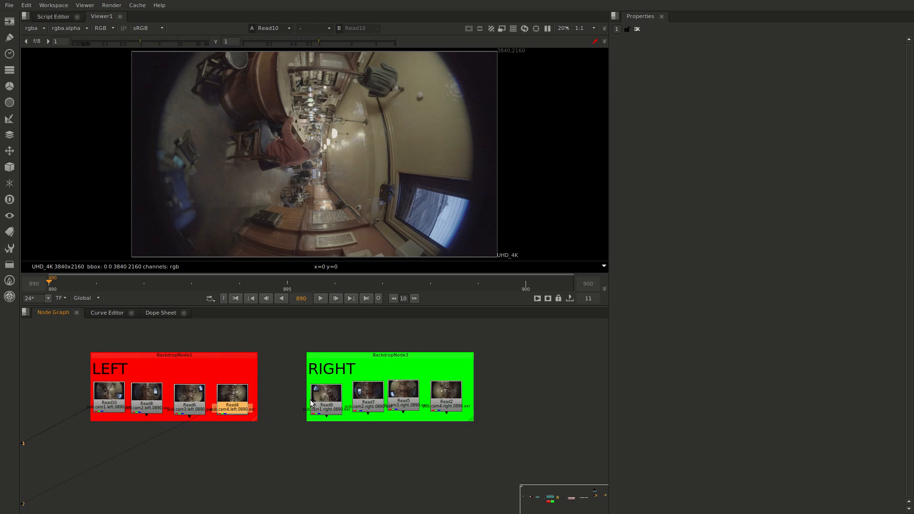
click(319, 404)
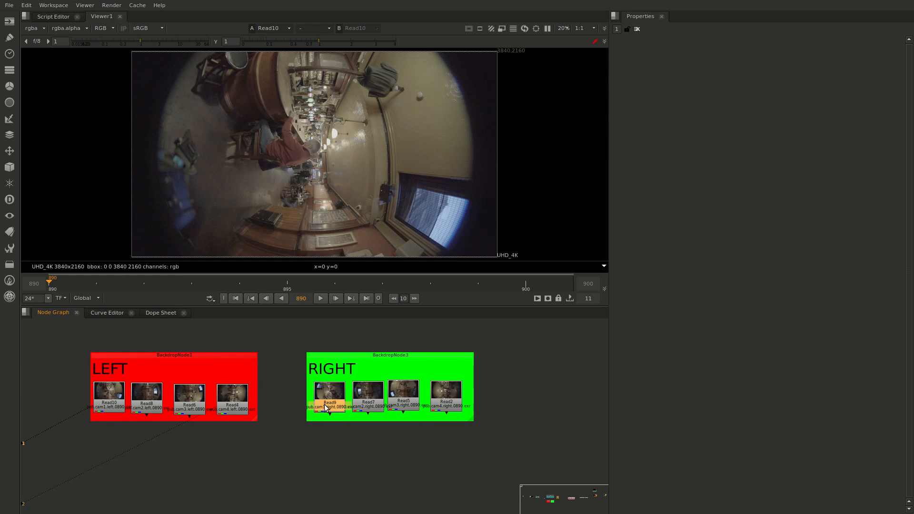
drag(407, 399, 411, 401)
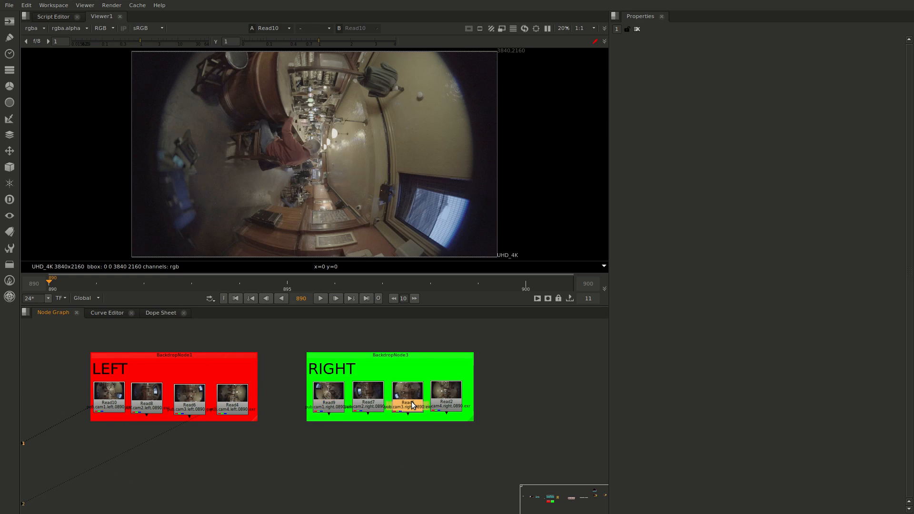
Connect all eight LEFT and RIGHT Read nodes to a new C_CameraSolver and place it below and between the backdrops
click(170, 481)
drag(62, 442, 477, 368)
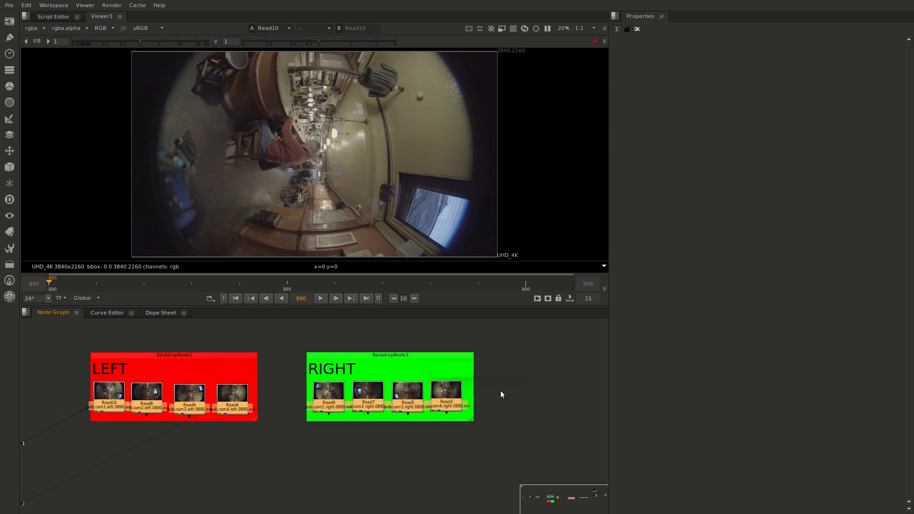
key(Tab)
text(C)
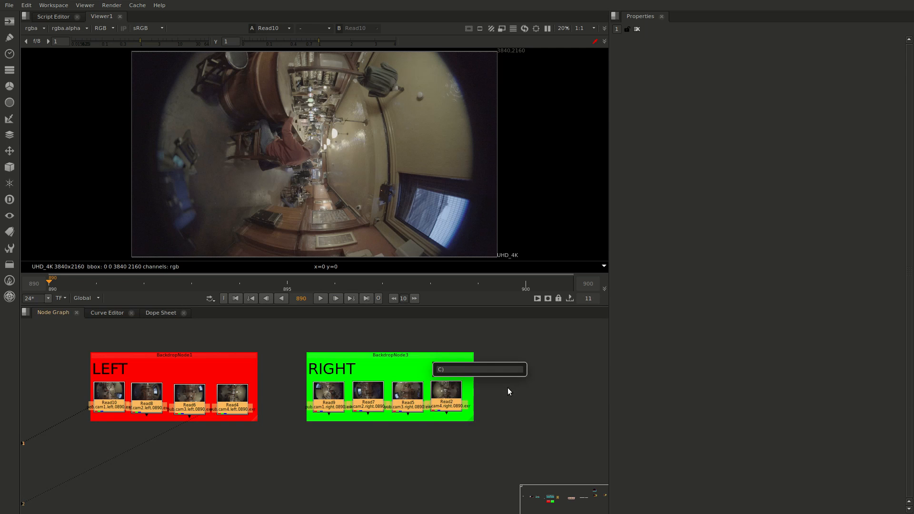
text(_CameraSolver)
key(Down)
key(Return)
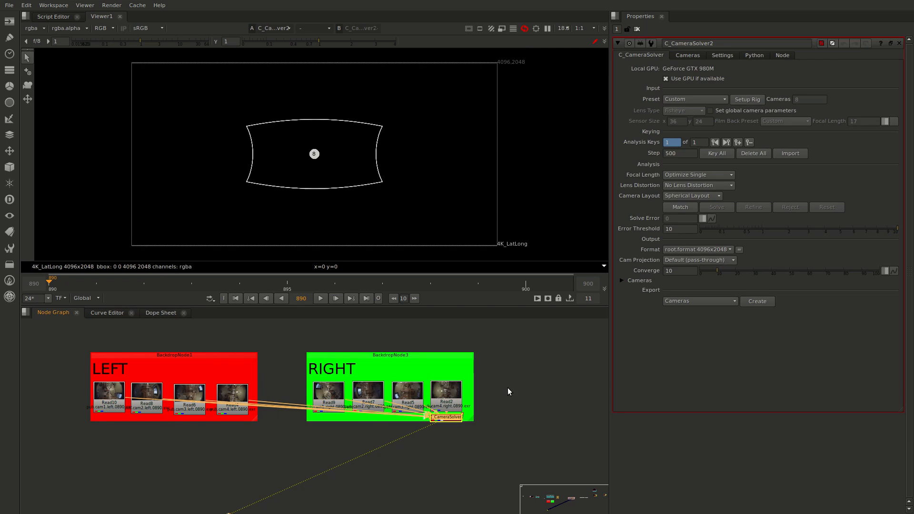
drag(441, 418, 310, 470)
scroll(310, 470, up, 6)
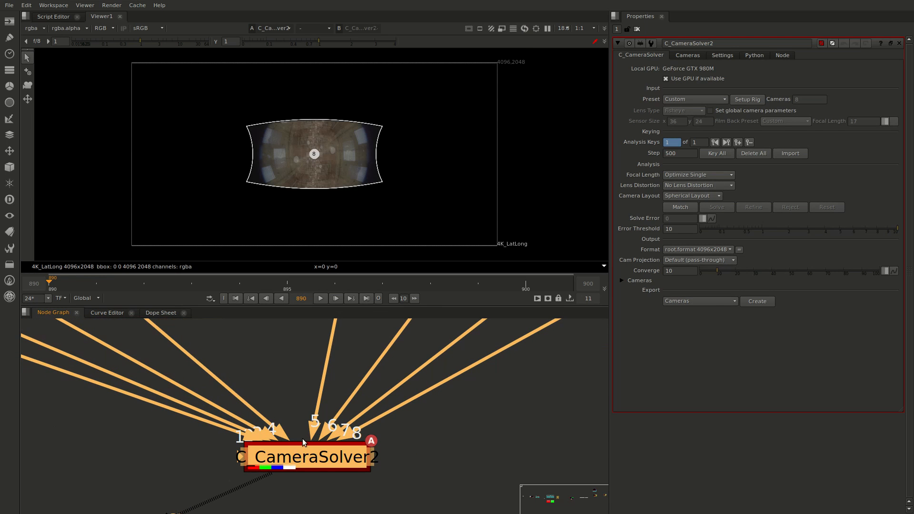
scroll(364, 419, down, 5)
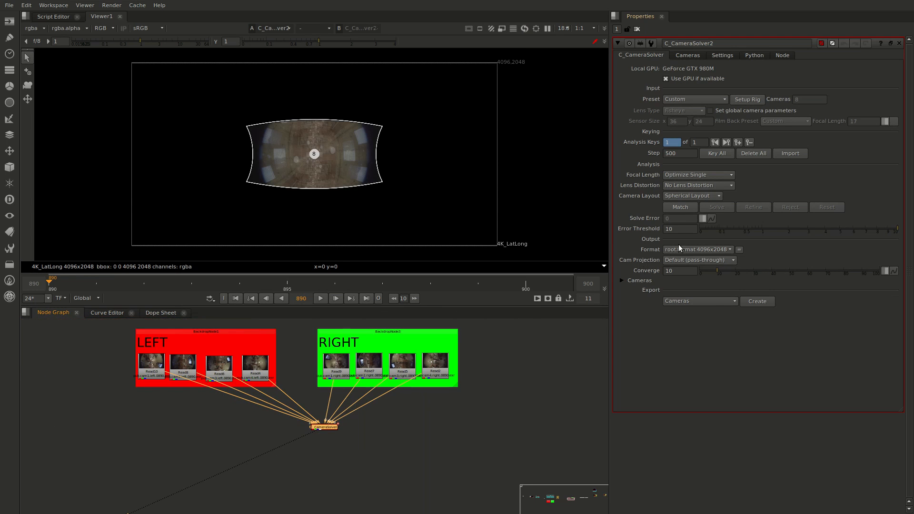
Match and solve the eight cameras in the new camera solver, and set its transform's Z rotation to 180
click(676, 206)
click(717, 208)
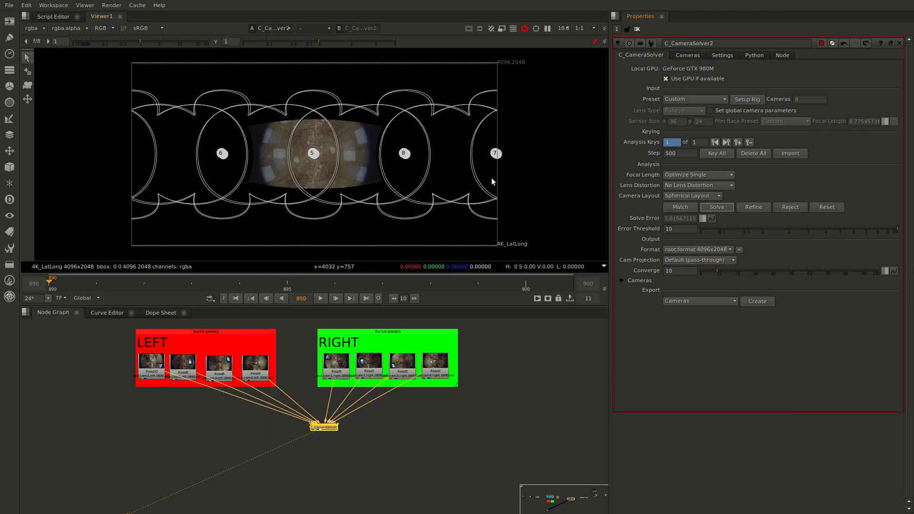
click(719, 56)
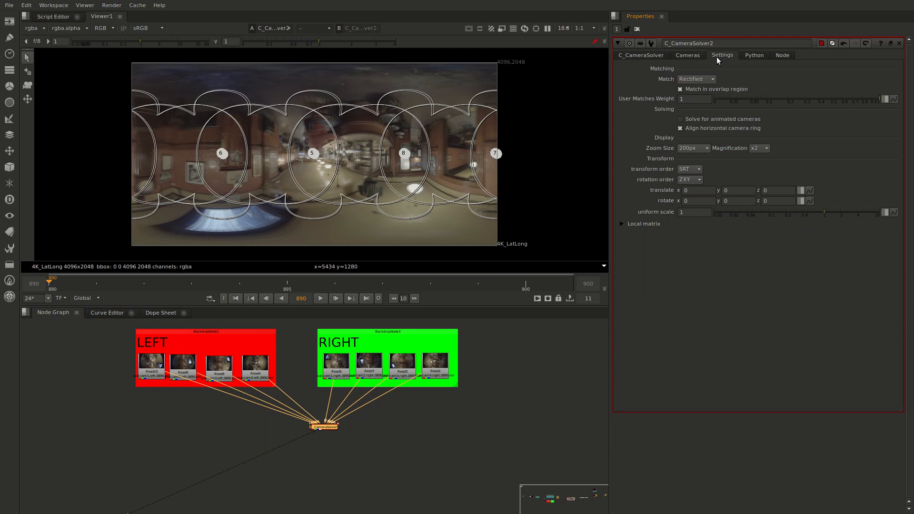
click(764, 202)
text(18)
key(Return)
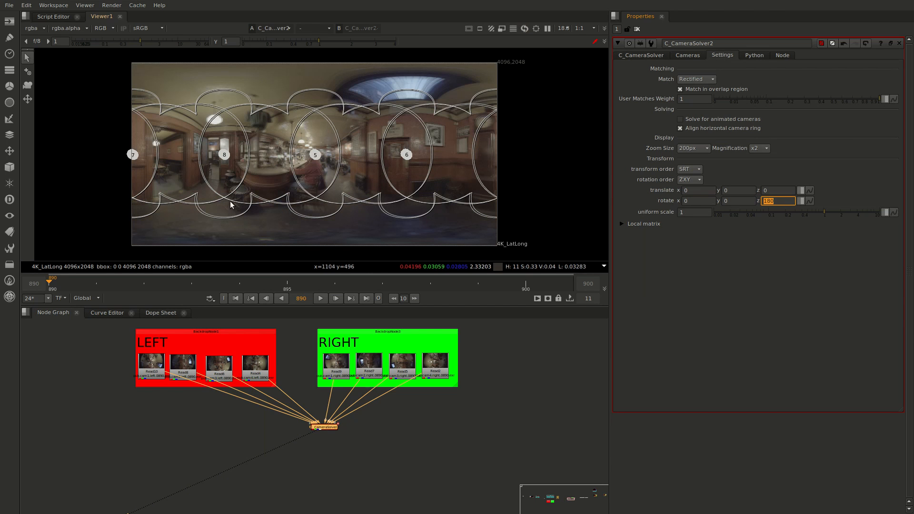
Examine the solved lat-long close up around the man at the bar, and the camera rig from several angles in 3D
scroll(358, 153, up, 3)
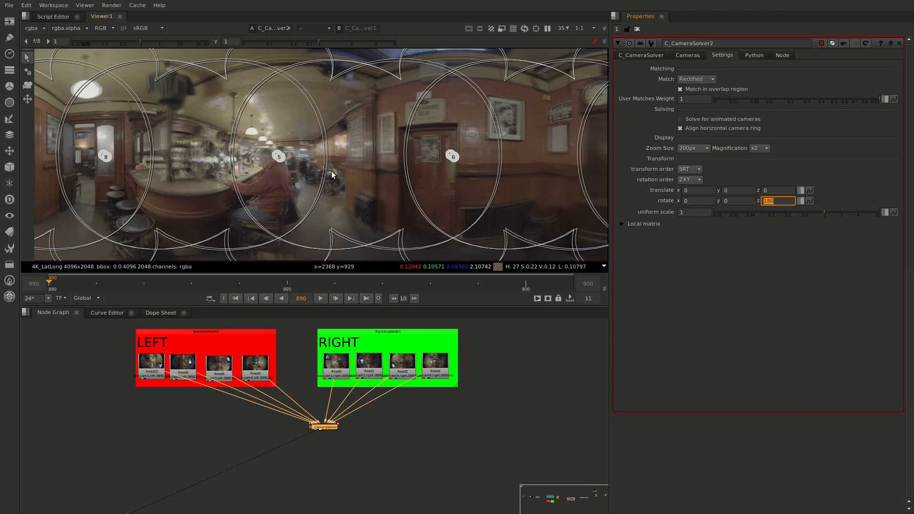
scroll(328, 170, up, 3)
middle_drag(280, 190, 390, 155)
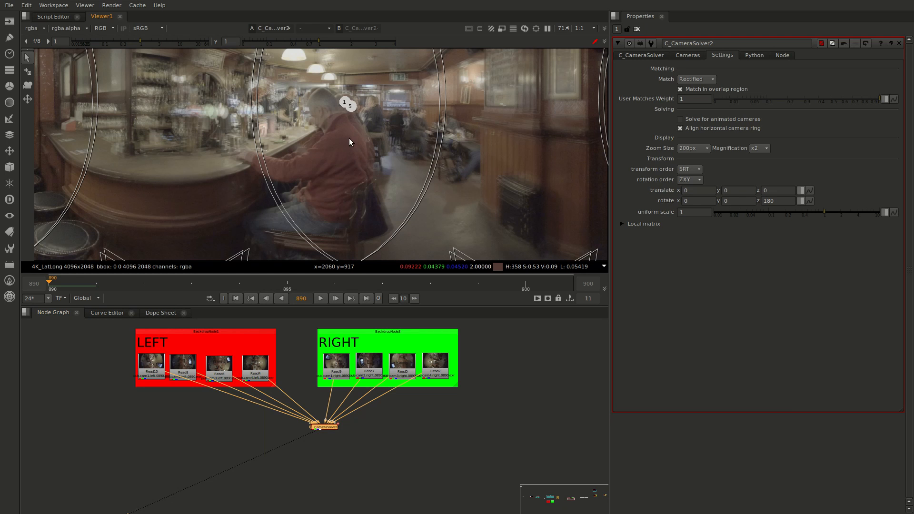
key(Tab)
scroll(328, 150, up, 5)
scroll(320, 155, up, 3)
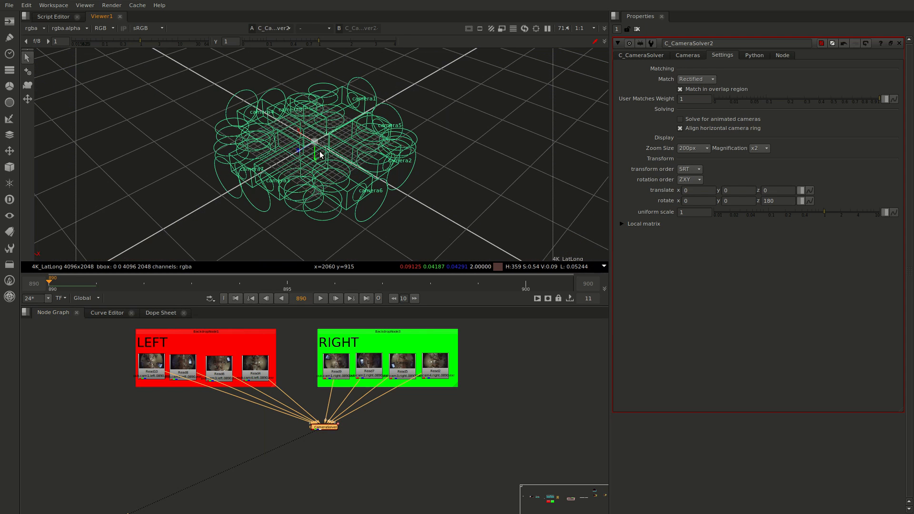
alt+right_drag(329, 155, 270, 90)
alt+right_drag(378, 137, 309, 156)
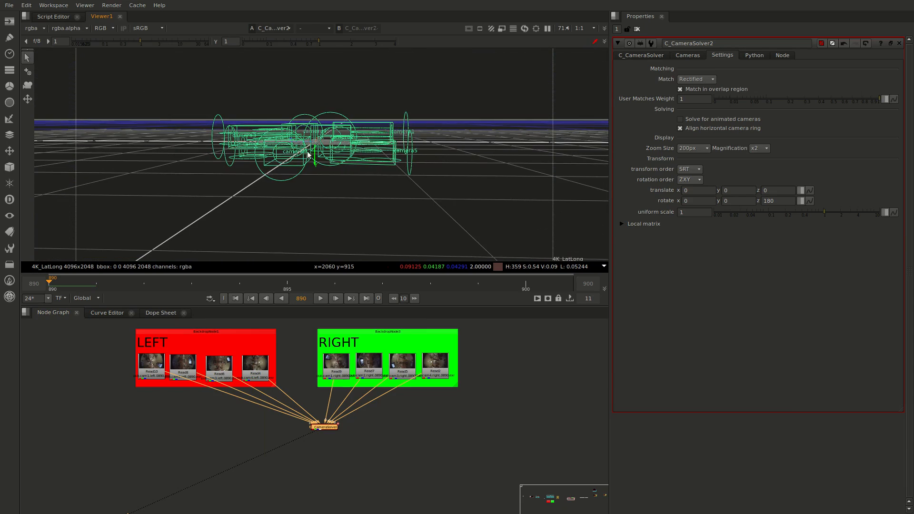
alt+right_drag(439, 161, 333, 186)
Compare the first camera's left-eye source Read10 with its right-eye source Read9 by switching between them in the viewer
click(145, 369)
key(1)
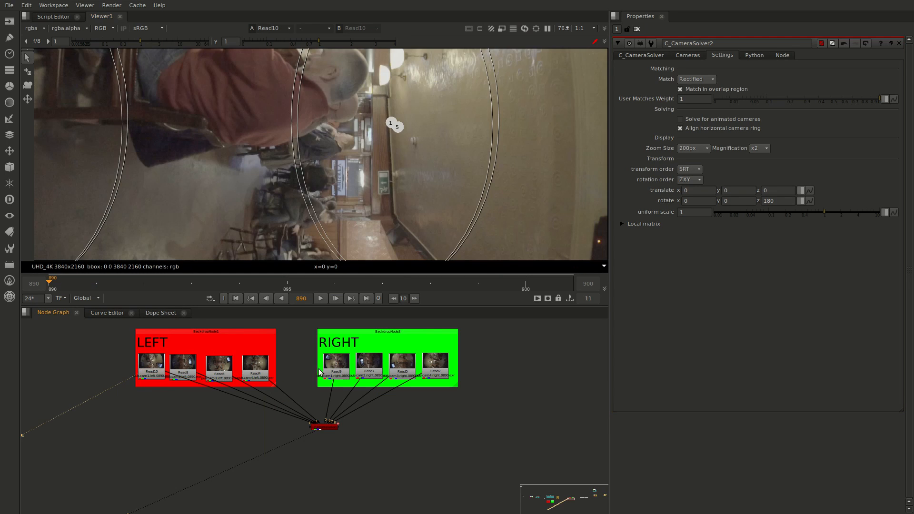
click(334, 363)
scroll(406, 208, down, 6)
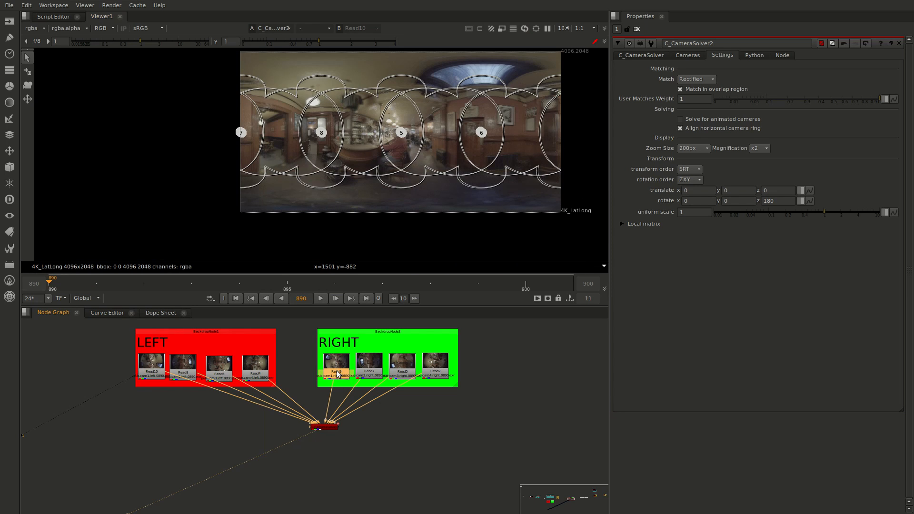
key(1)
key(1)
scroll(440, 165, down, 2)
middle_drag(445, 158, 432, 169)
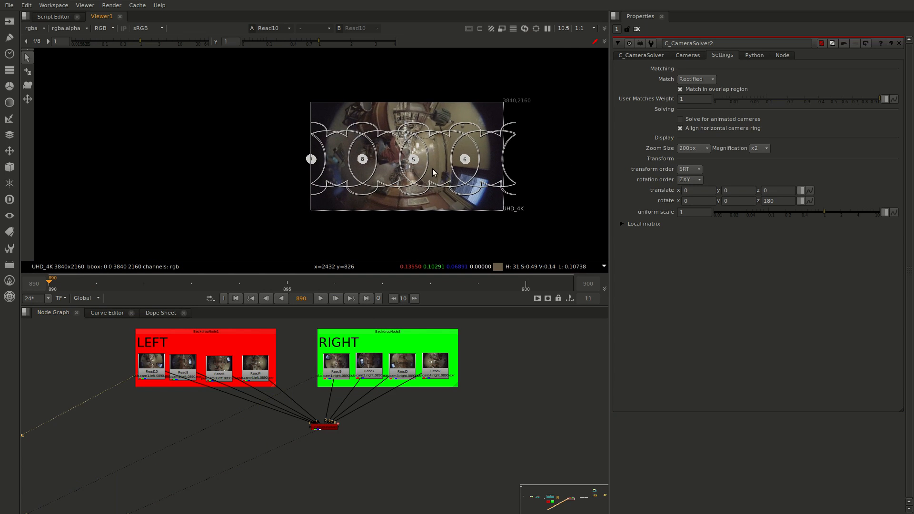
key(2)
key(1)
key(2)
key(1)
Examine the vertical arrangement of the solved left and right cameras in 3D, and review the solver's combined lat-long
click(322, 427)
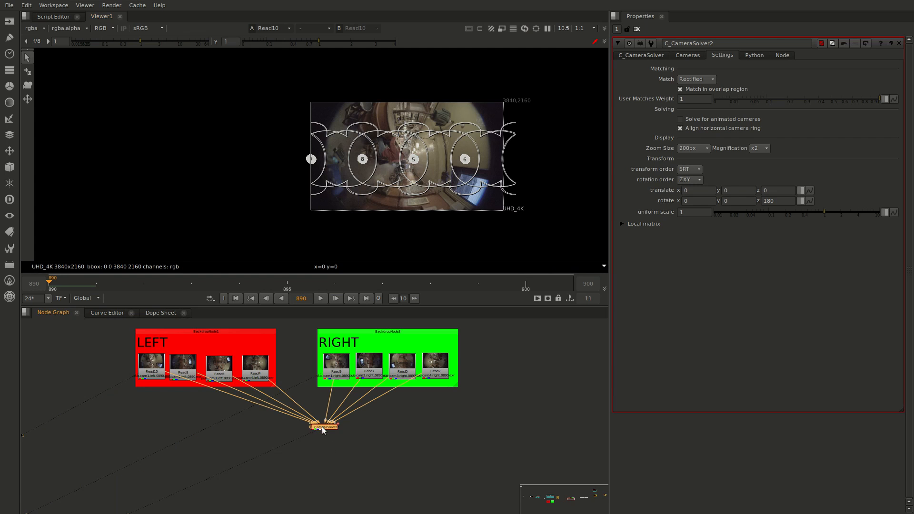
key(1)
key(Tab)
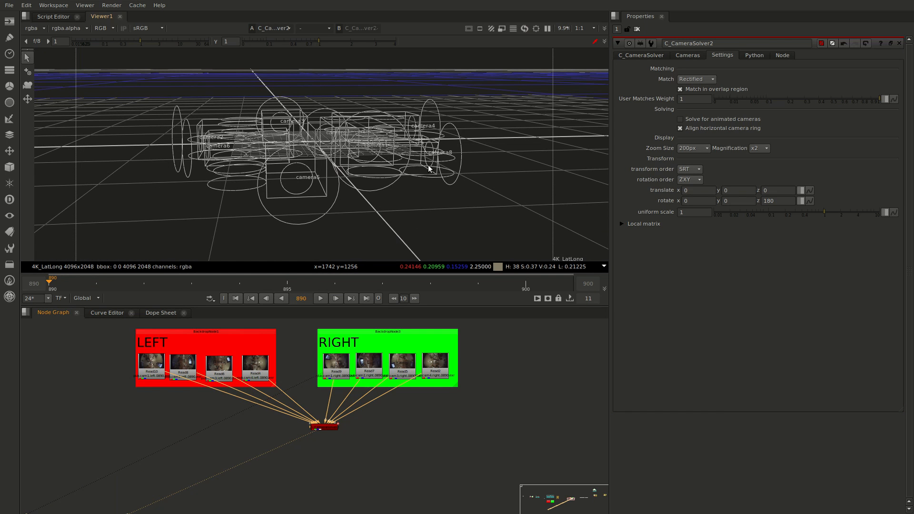
ctrl+drag(432, 224, 350, 243)
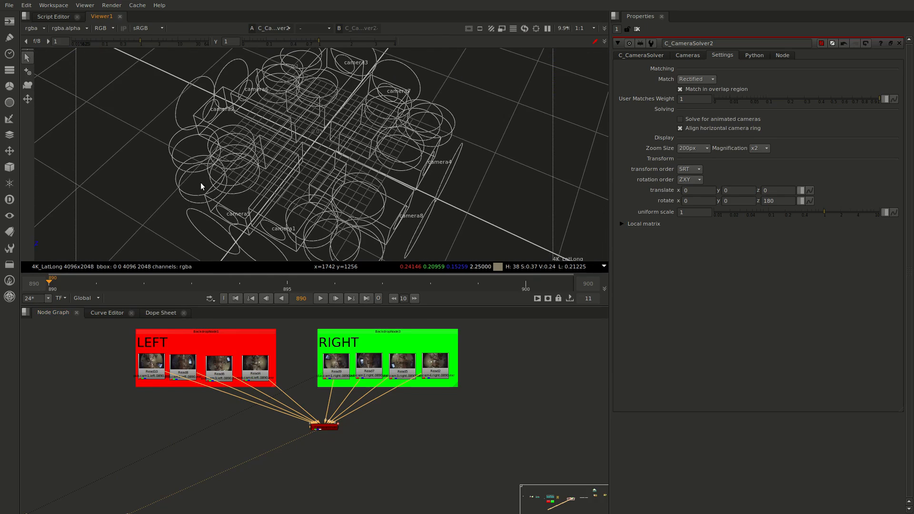
ctrl+drag(201, 187, 262, 238)
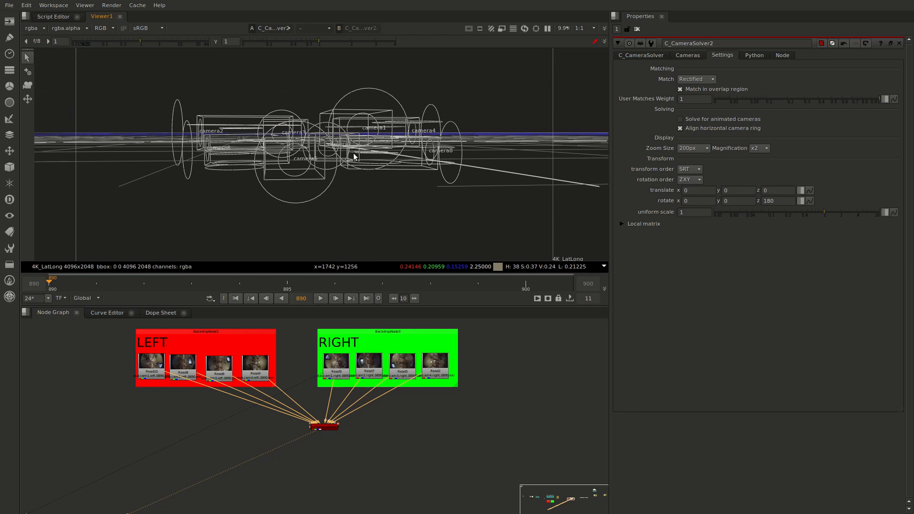
click(328, 428)
key(Tab)
scroll(412, 147, up, 3)
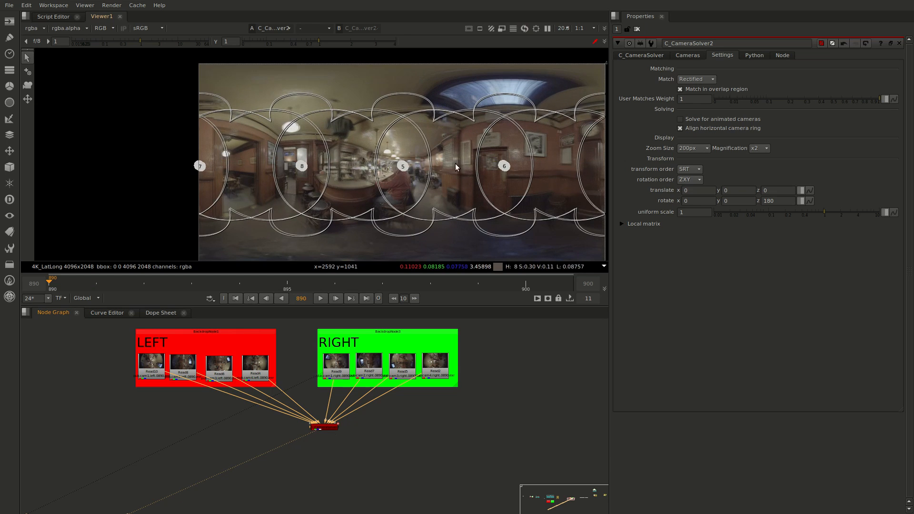
middle_drag(455, 164, 402, 145)
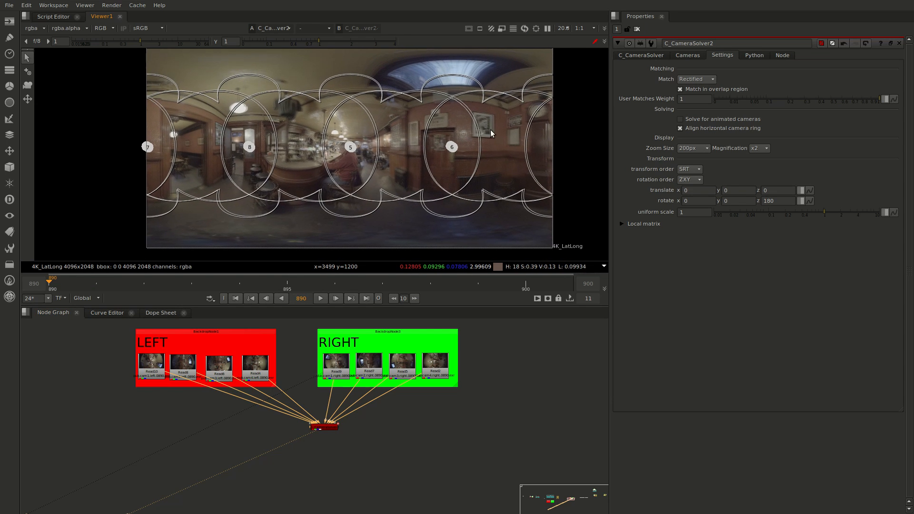
middle_drag(491, 130, 480, 132)
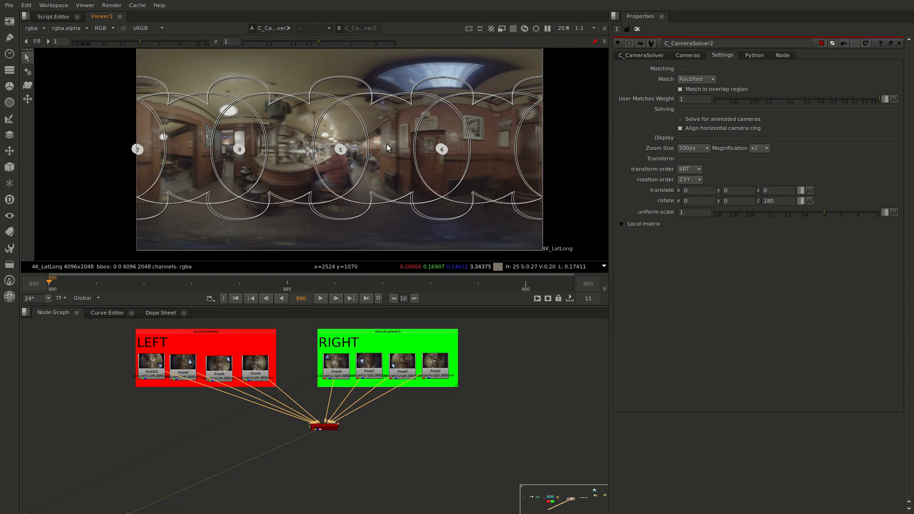
Assign cameras 1 to 4 of C_CameraSolver2 to the Left output view
click(335, 428)
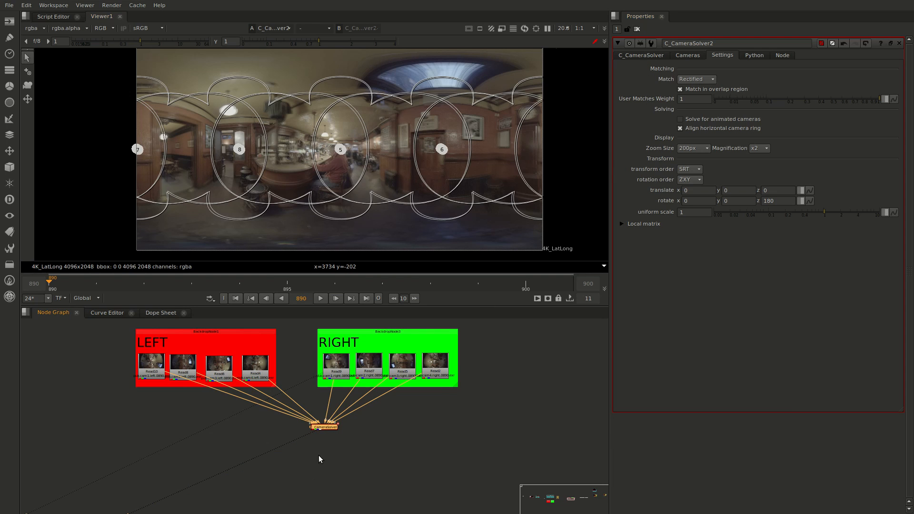
click(648, 55)
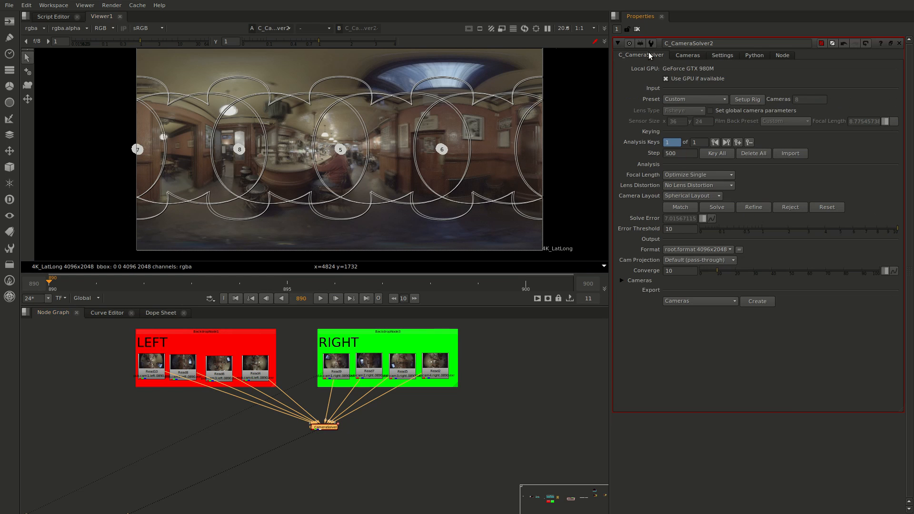
click(692, 56)
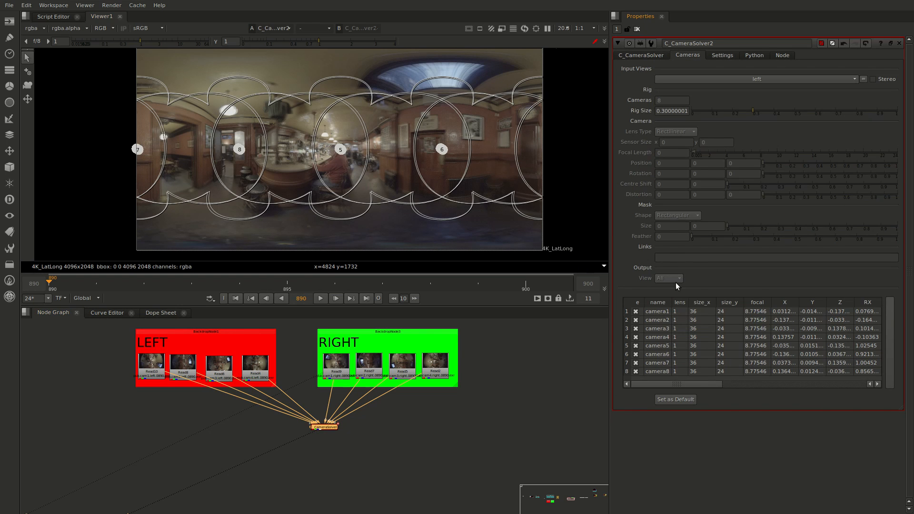
click(658, 312)
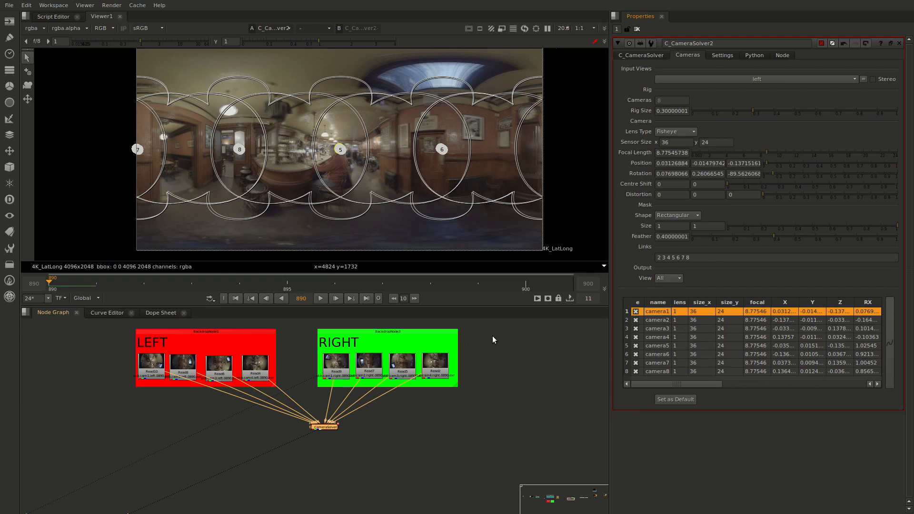
shift+click(664, 338)
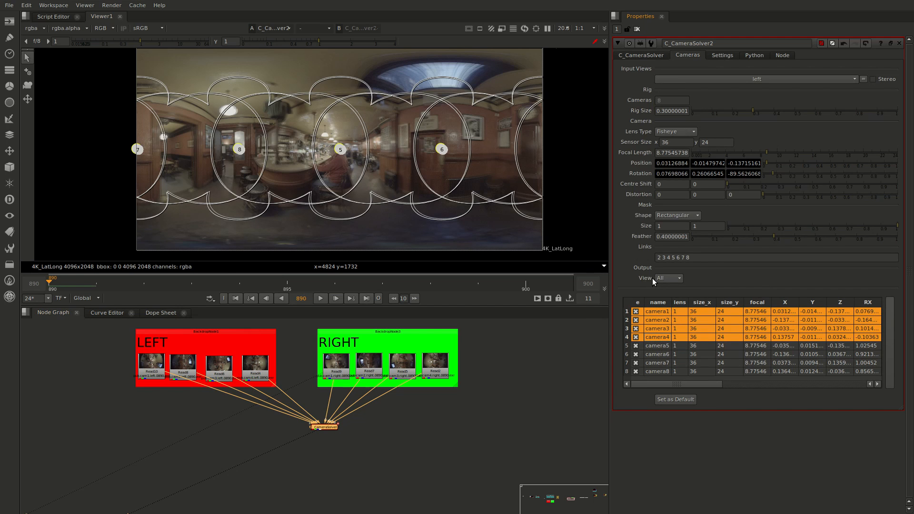
click(672, 289)
Assign cameras 5 to 8 of the solver to the Right output view
click(673, 346)
shift+click(669, 371)
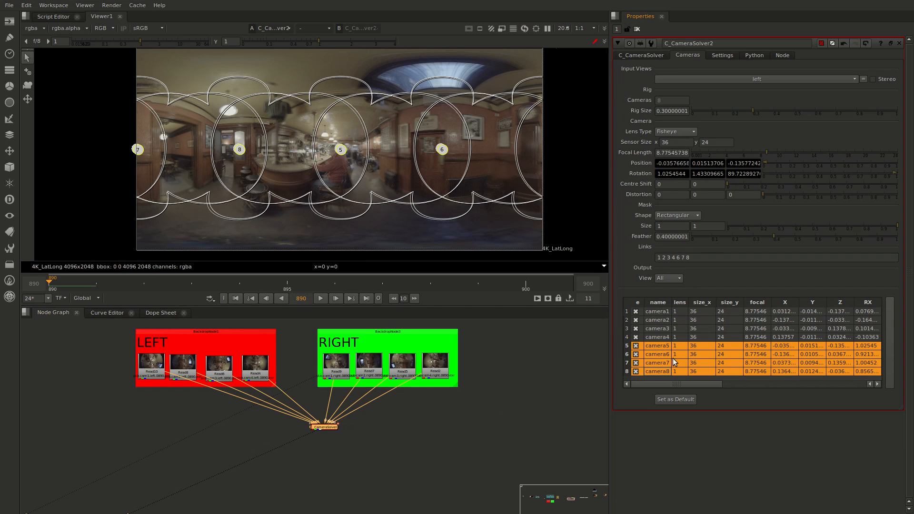
click(673, 298)
Add a C_Stitcher node after the camera solver and enable stereo stitching on it
key(Tab)
text(C_S)
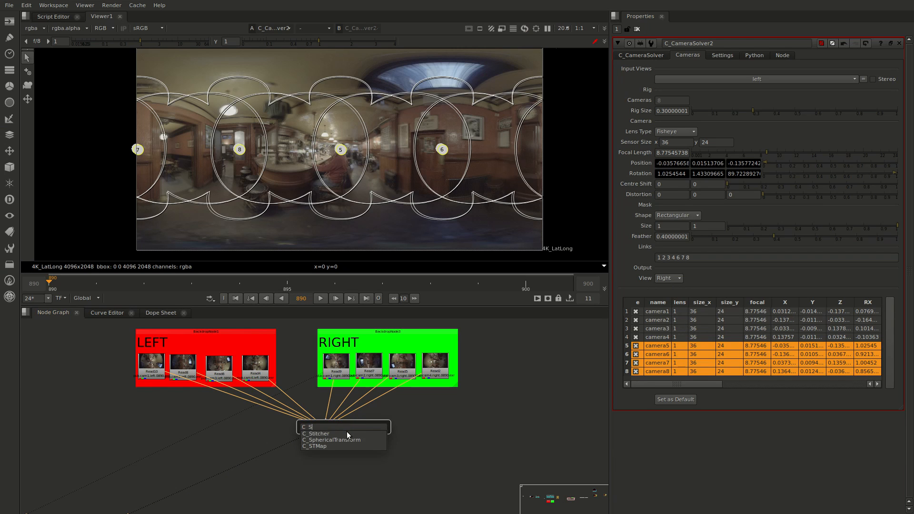
key(Return)
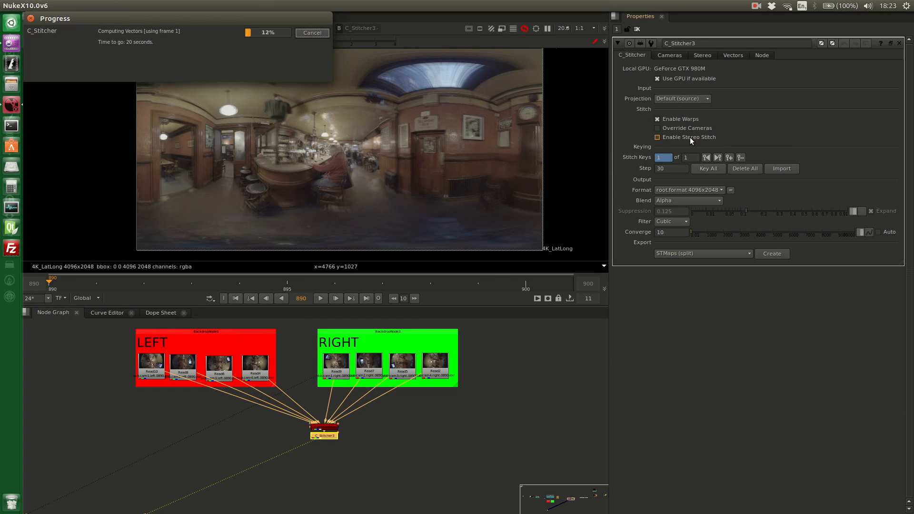
click(690, 137)
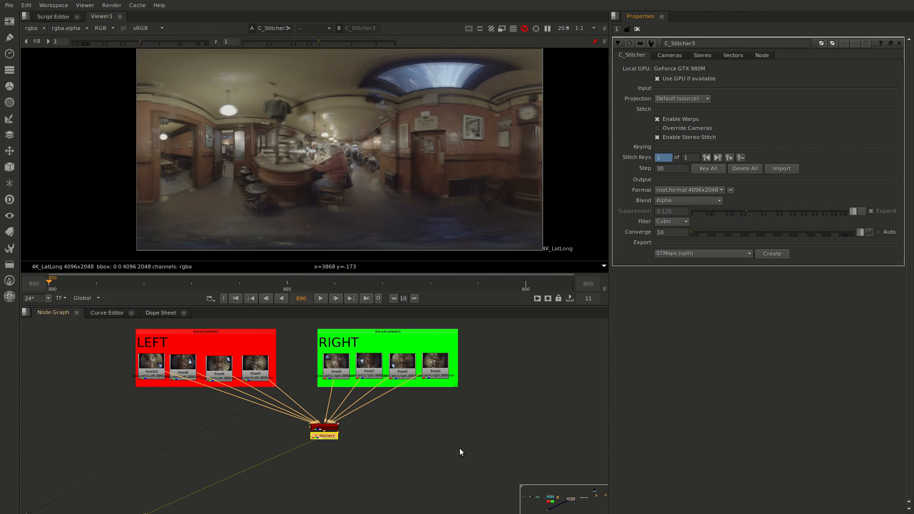
Split and join the stitcher's output using the stereo views preset, and place the JoinViews node lower, below both OneView nodes
middle_drag(371, 468, 399, 440)
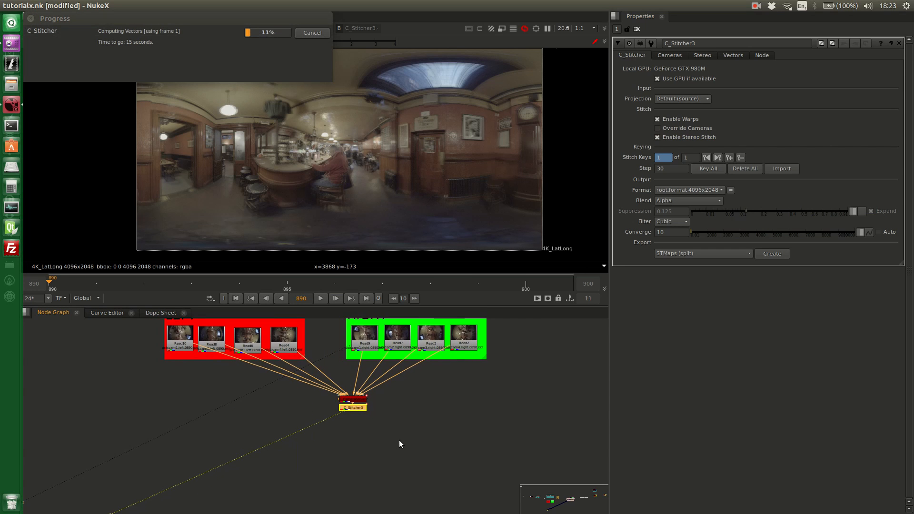
scroll(378, 428, up, 2)
scroll(393, 443, up, 1)
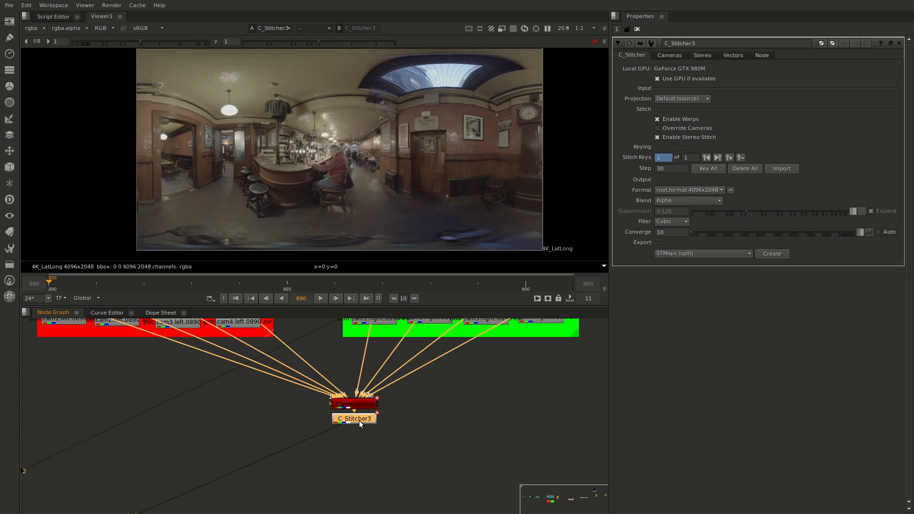
key(Tab)
text(sp)
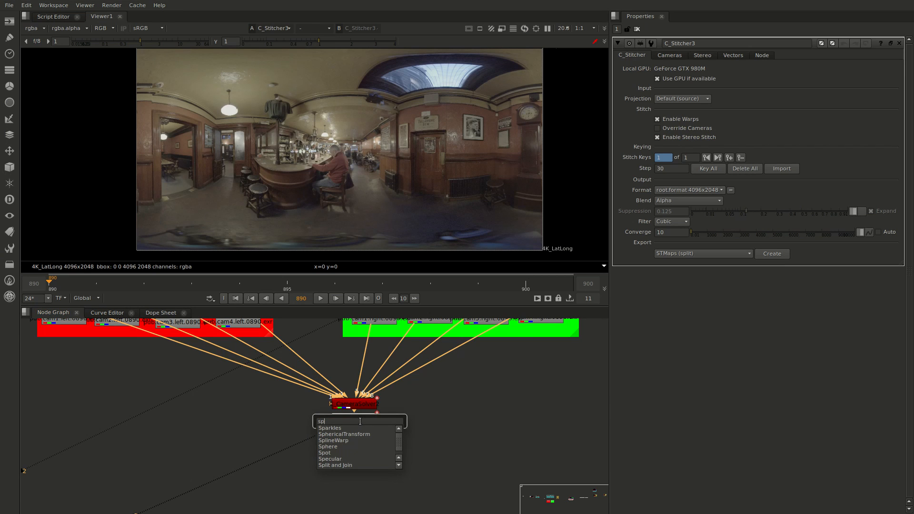
text(l)
key(Down)
key(Down)
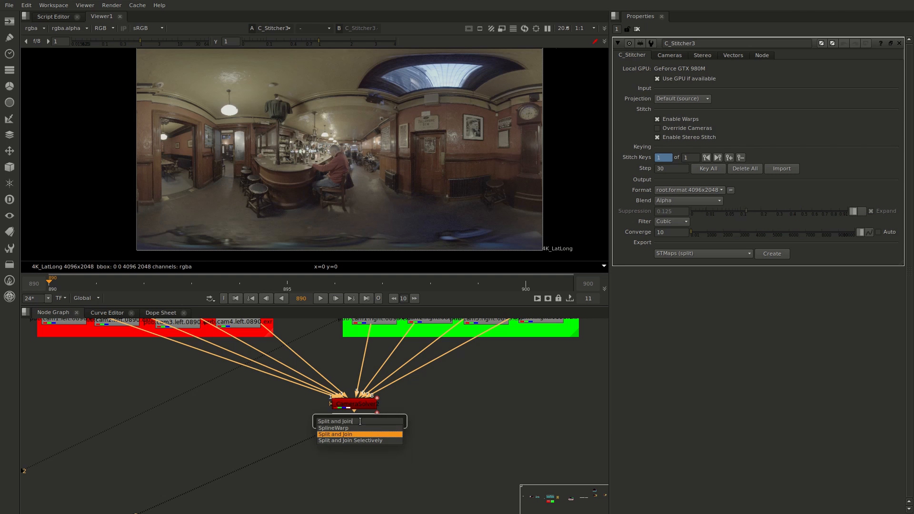
key(Return)
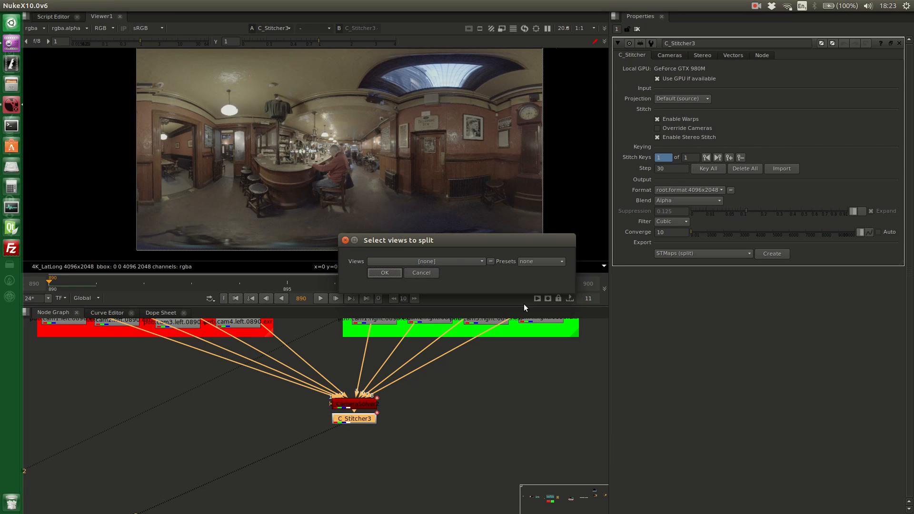
click(545, 263)
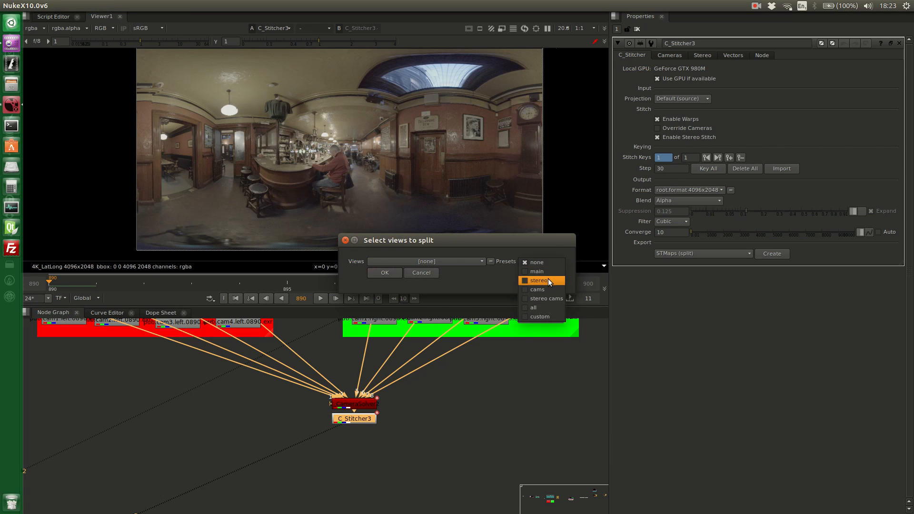
click(548, 281)
click(385, 272)
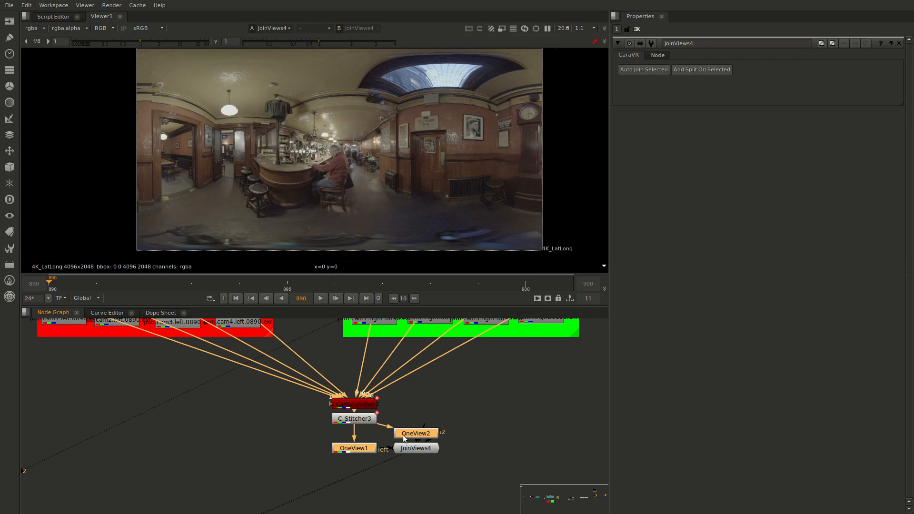
click(424, 476)
drag(415, 450, 416, 499)
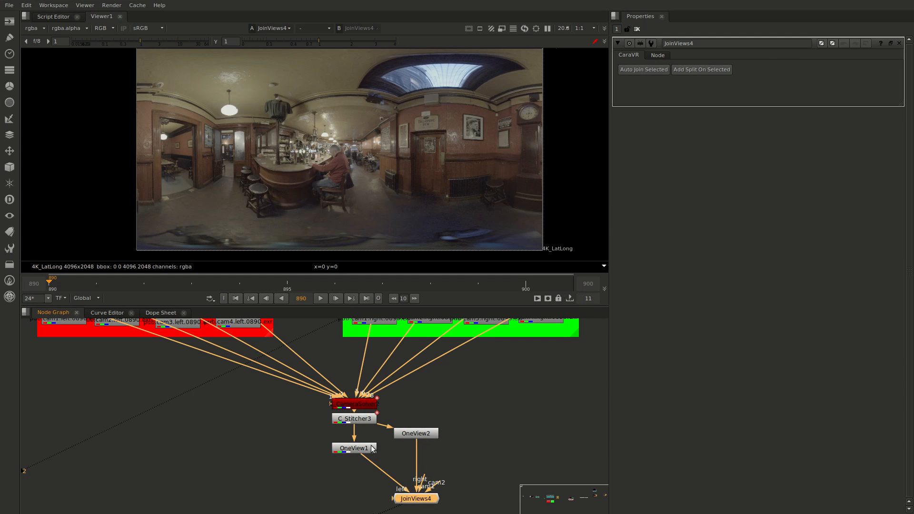
View the stitched left eye from OneView1 and the right eye from OneView2, switching the viewer between them
click(359, 450)
key(1)
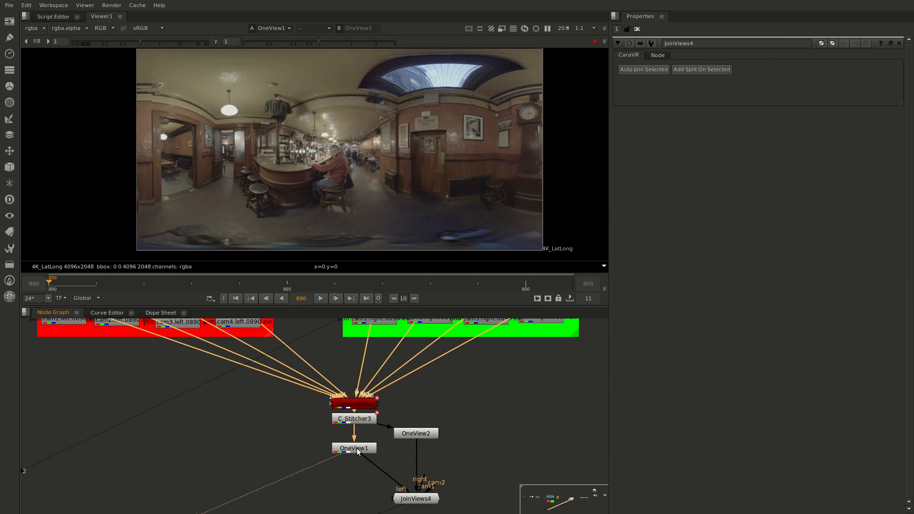
click(414, 434)
key(1)
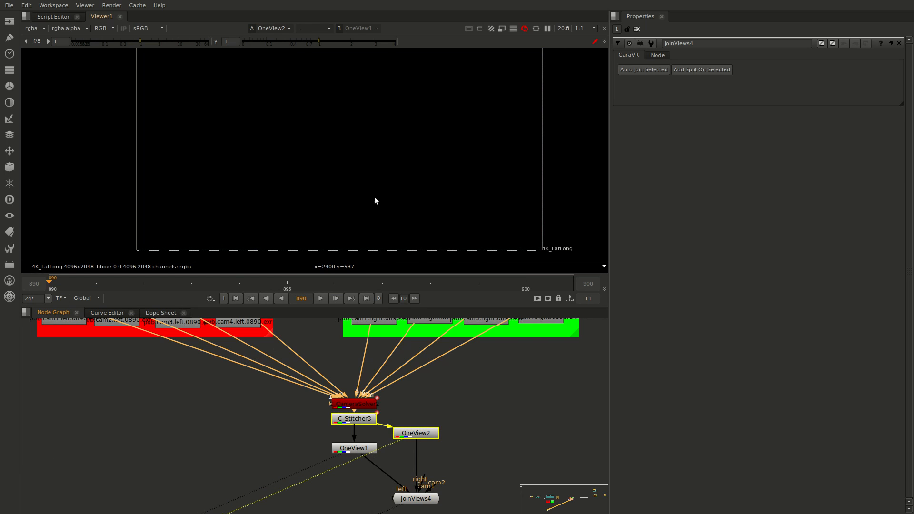
key(1)
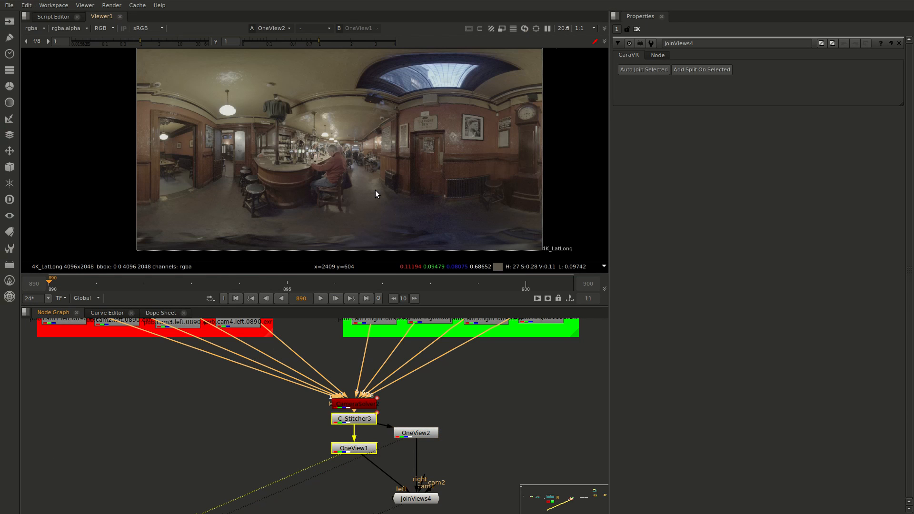
key(1)
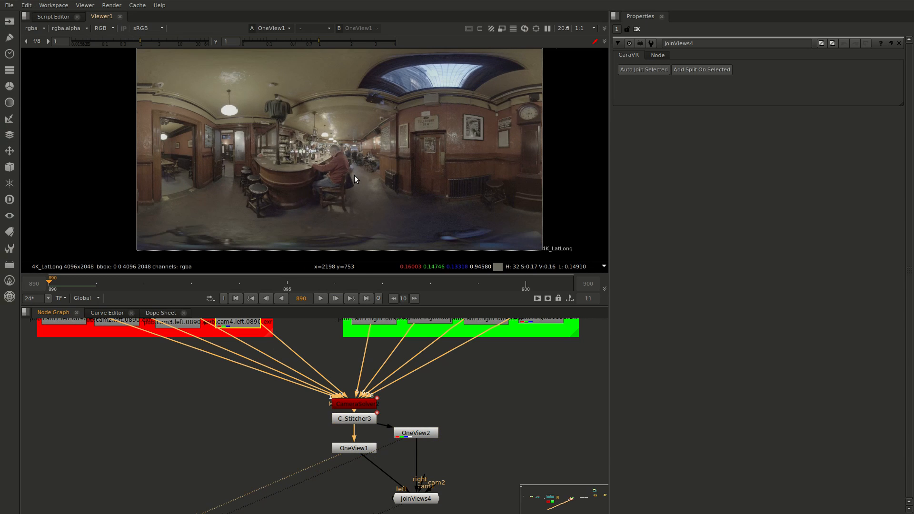
key(2)
key(1)
key(2)
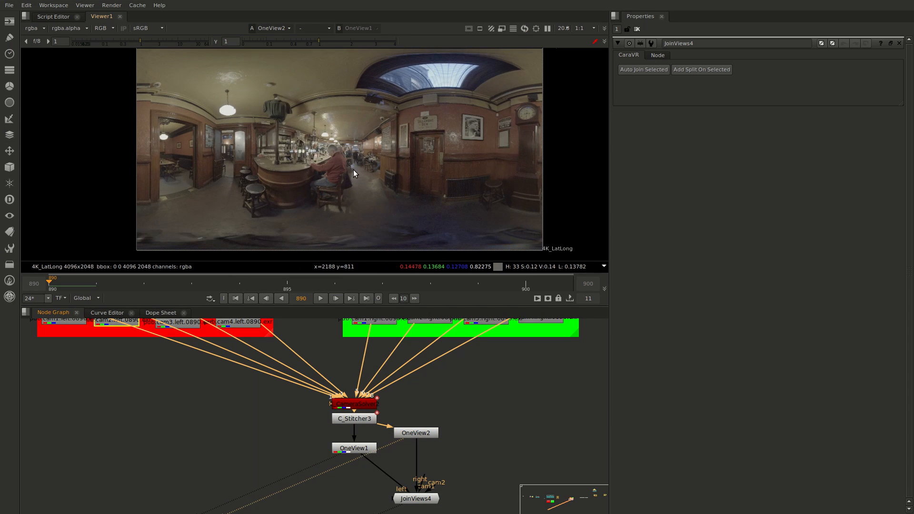
Compare the left and right stitches closer up around the bar and doorway by repeatedly alternating between the two eyes
scroll(359, 168, up, 2)
middle_drag(356, 342, 385, 378)
middle_drag(331, 399, 308, 361)
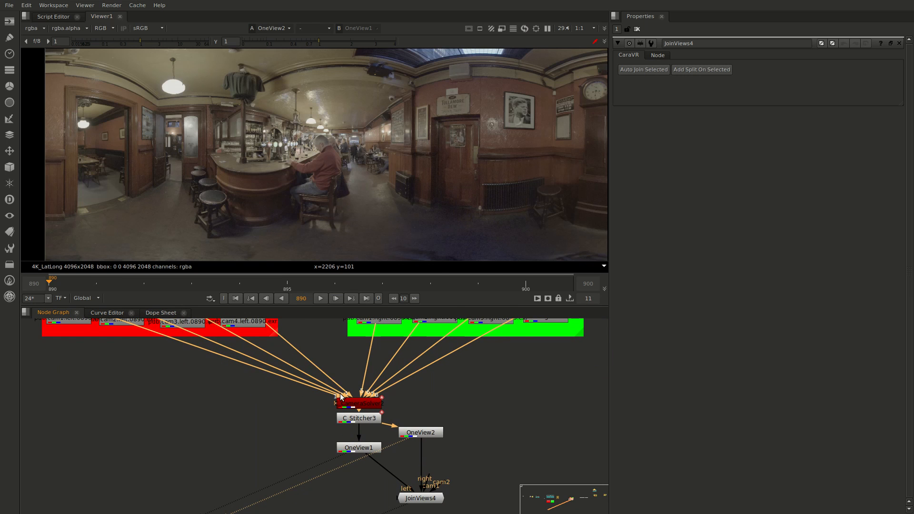
key(1)
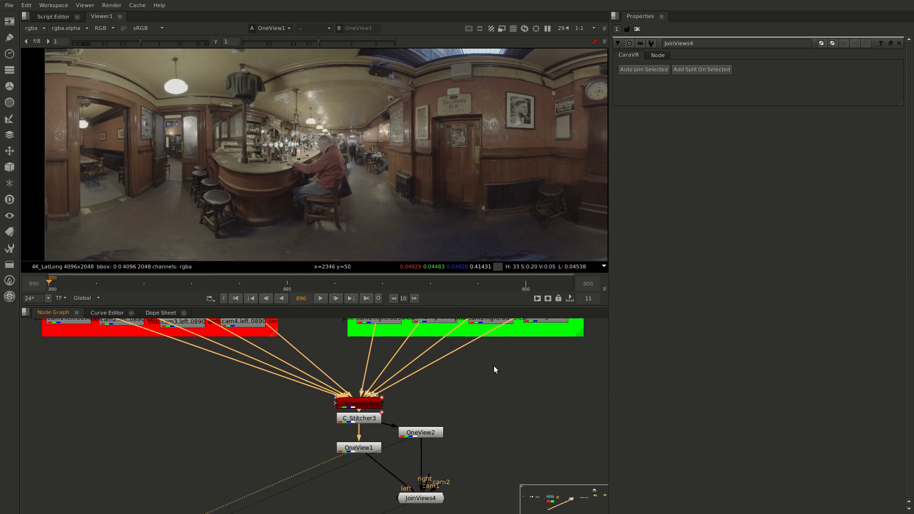
scroll(492, 369, down, 2)
middle_drag(489, 381, 466, 391)
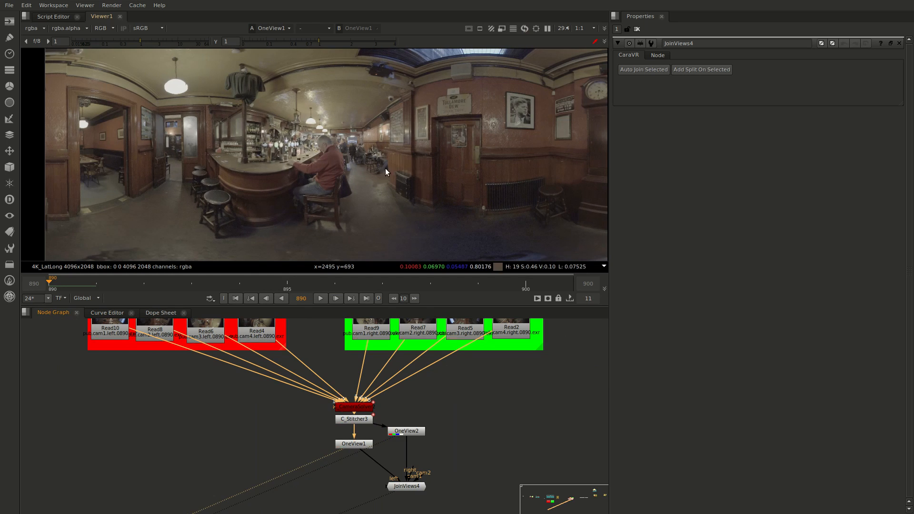
key(2)
key(1)
key(2)
key(1)
key(2)
key(1)
key(2)
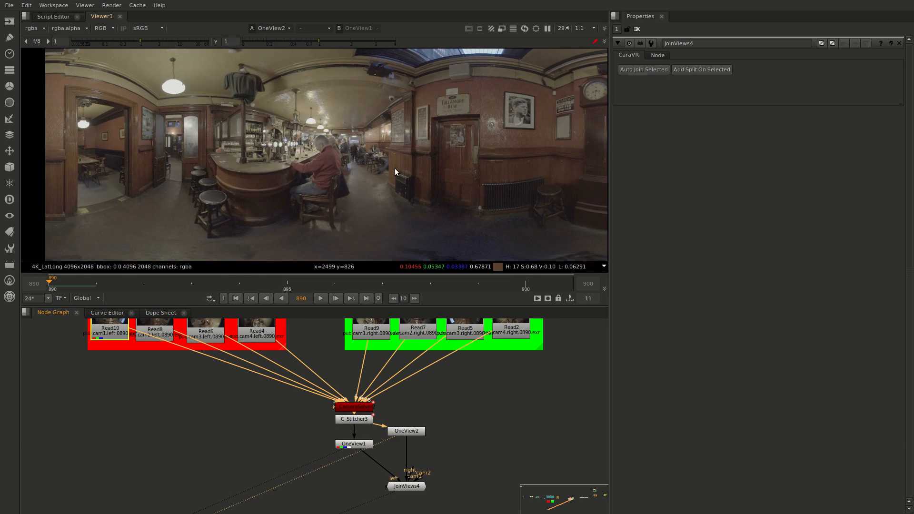
key(1)
key(2)
key(1)
key(2)
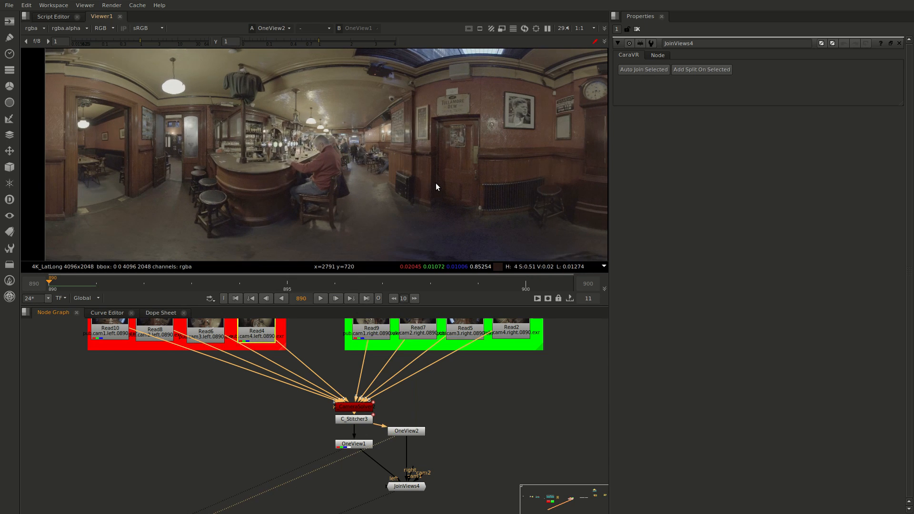
key(1)
key(2)
key(1)
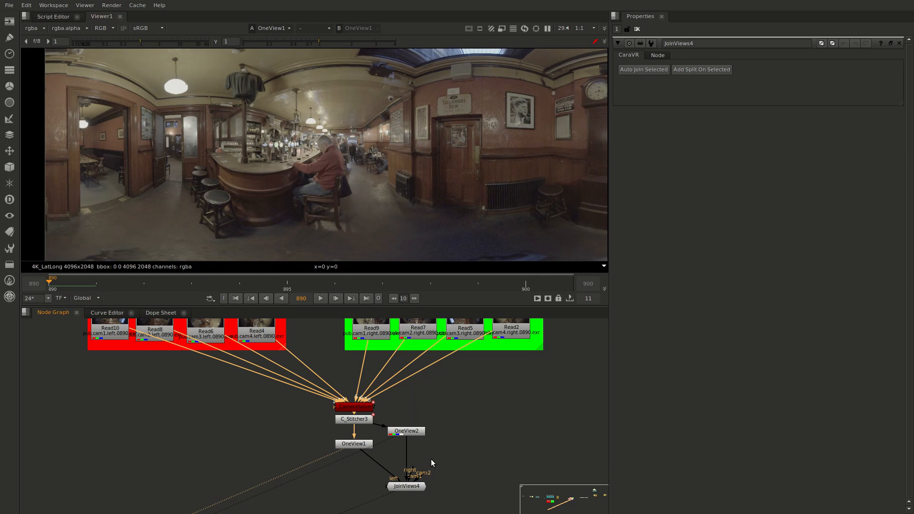
key(2)
key(1)
key(2)
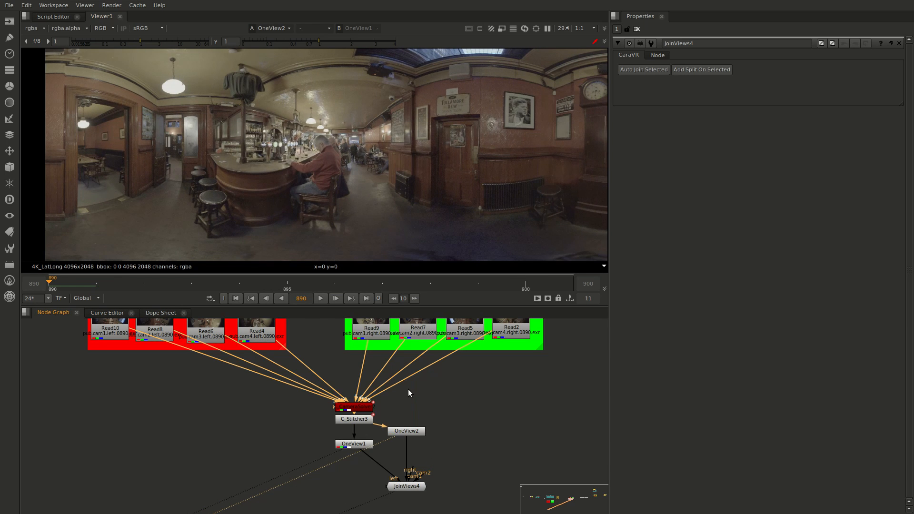
key(1)
key(2)
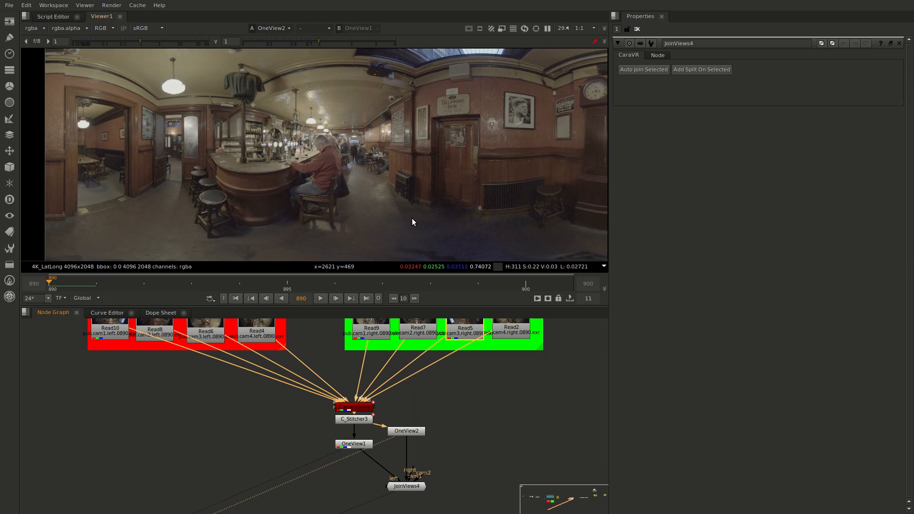
key(1)
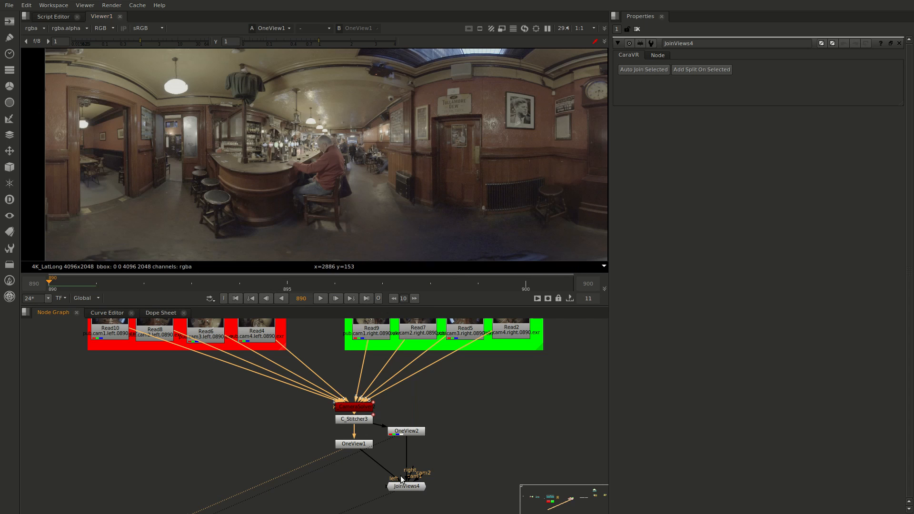
scroll(350, 153, down, 4)
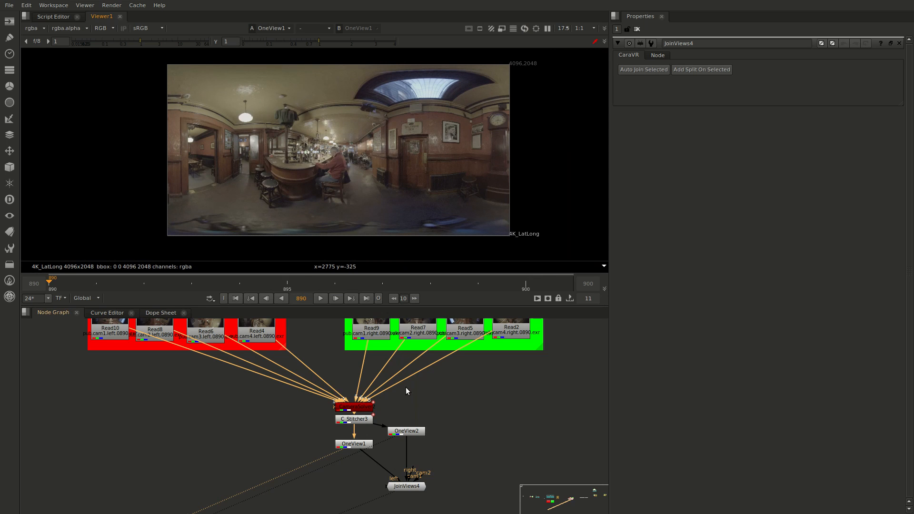
middle_drag(359, 389, 355, 410)
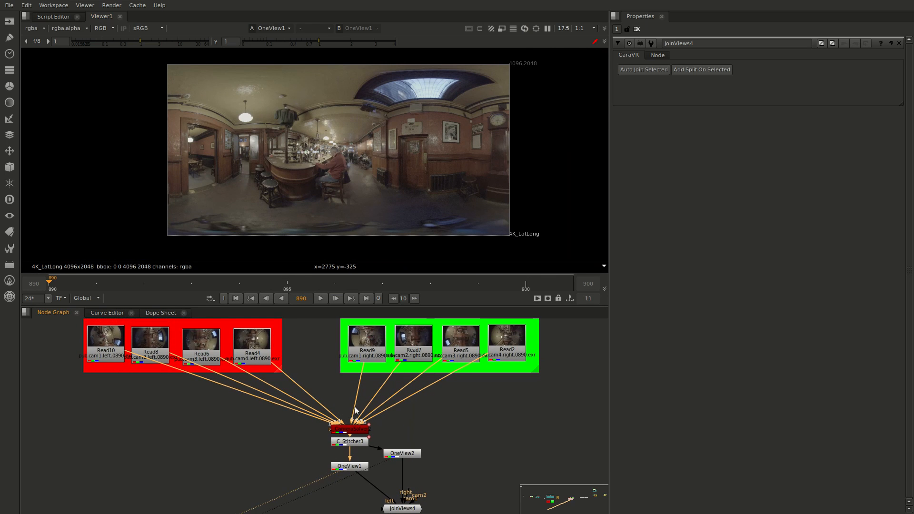
middle_drag(416, 477, 392, 418)
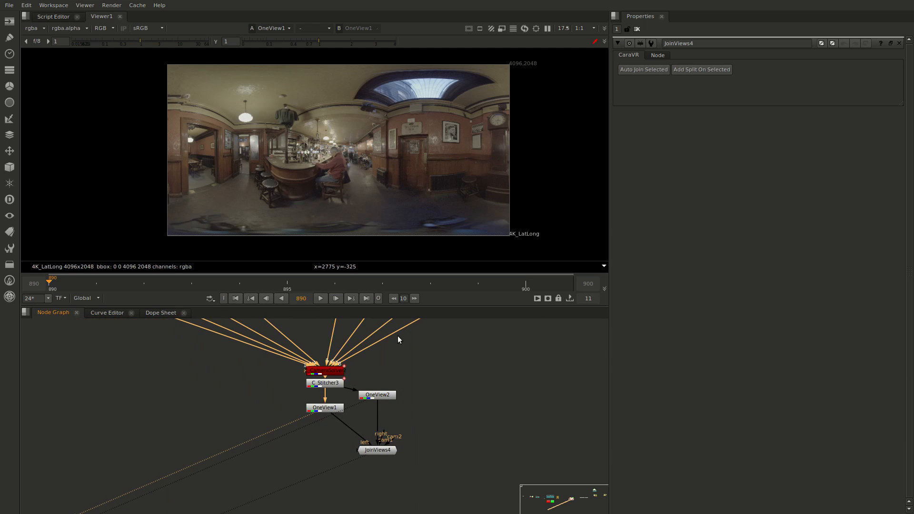
middle_drag(410, 343, 419, 403)
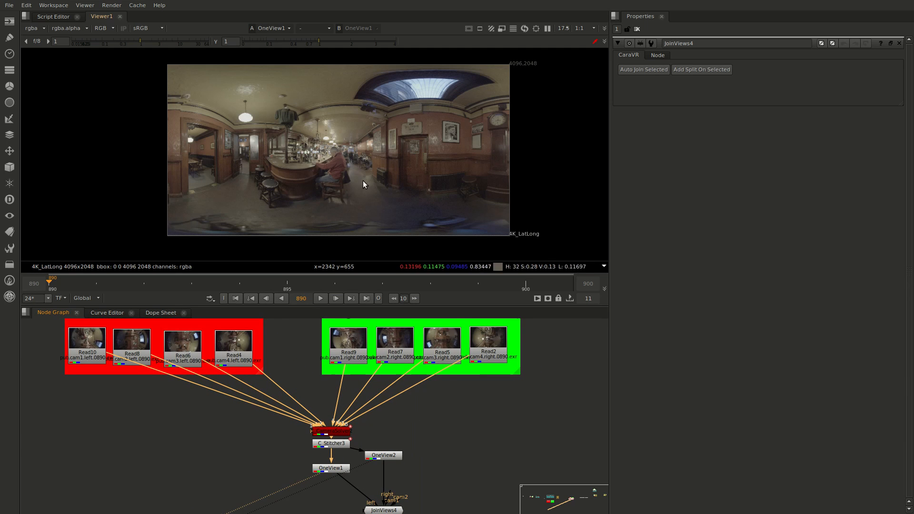
Check the eye convergence of the first stitch by alternating the viewer between OneView1 and OneView2 over the bar area
middle_drag(433, 467, 413, 436)
click(386, 467)
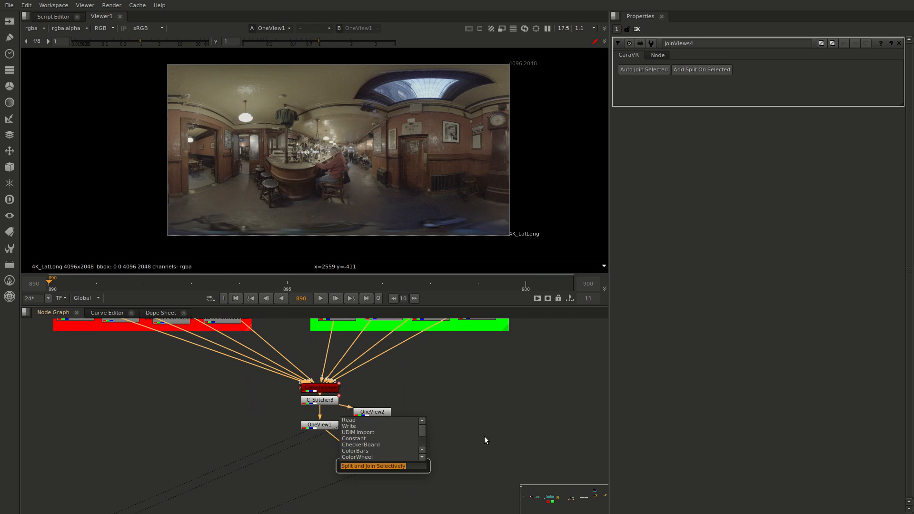
key(Escape)
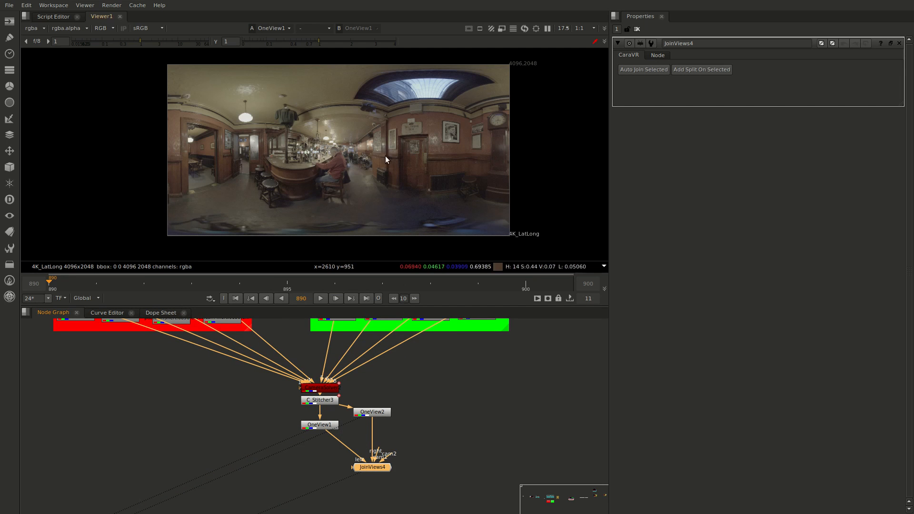
scroll(384, 156, up, 3)
click(318, 432)
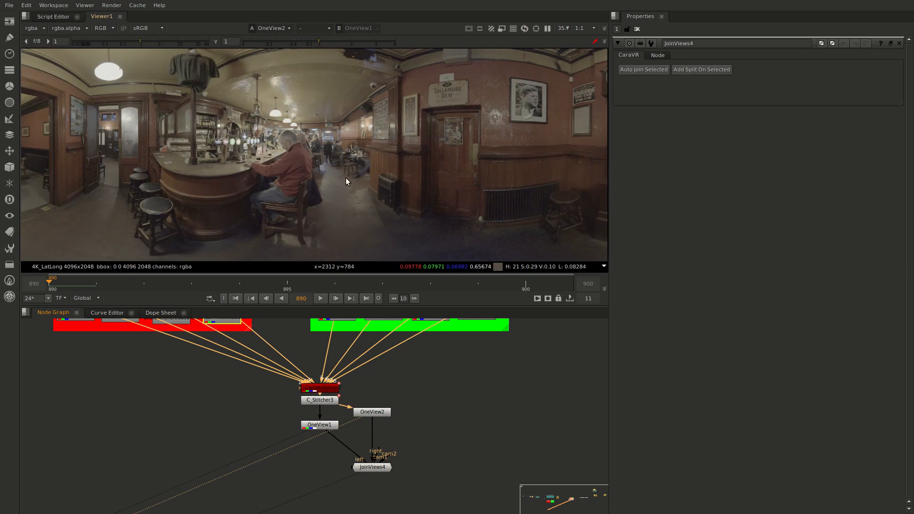
key(2)
key(1)
key(2)
key(1)
key(2)
key(1)
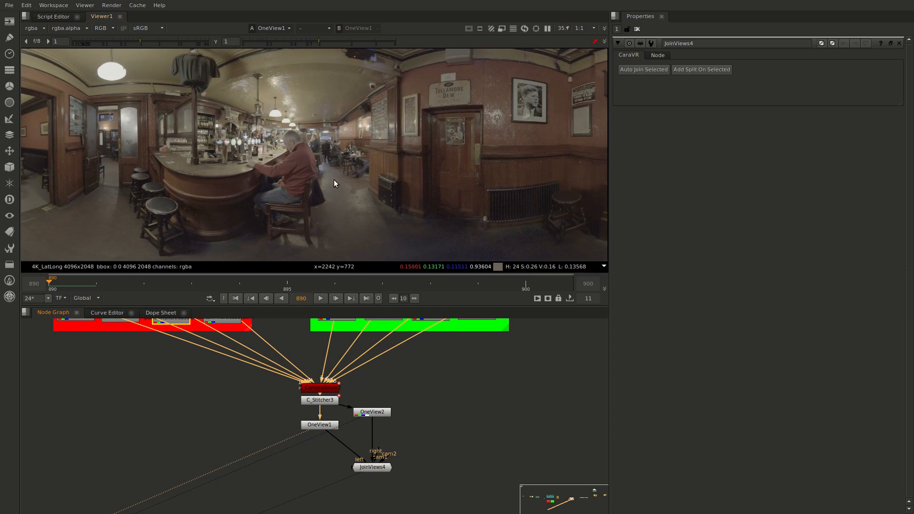
key(2)
key(1)
key(2)
key(1)
key(2)
key(1)
key(2)
key(1)
key(2)
key(1)
key(2)
key(1)
Examine the Converge setting and the Rig Size in the properties of the C_CameraSolver2 node
click(321, 388)
double_click(319, 388)
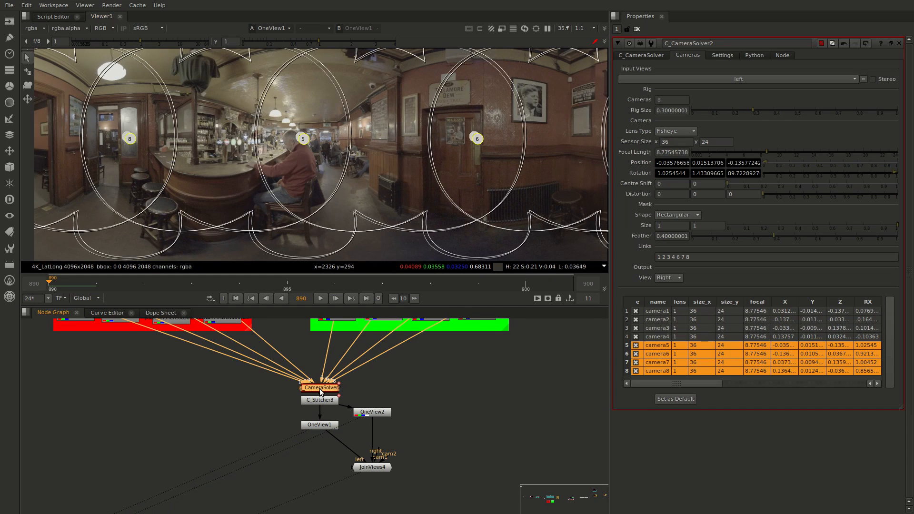
click(642, 56)
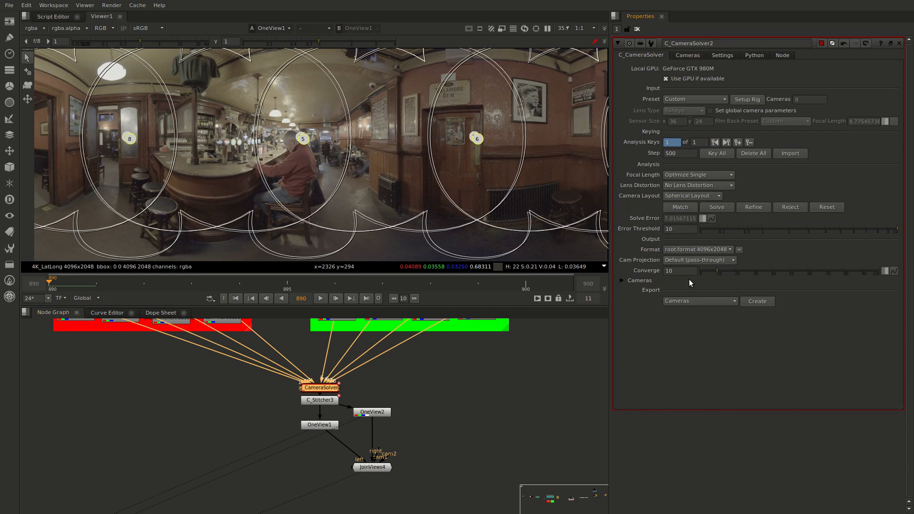
click(680, 270)
click(686, 55)
click(679, 110)
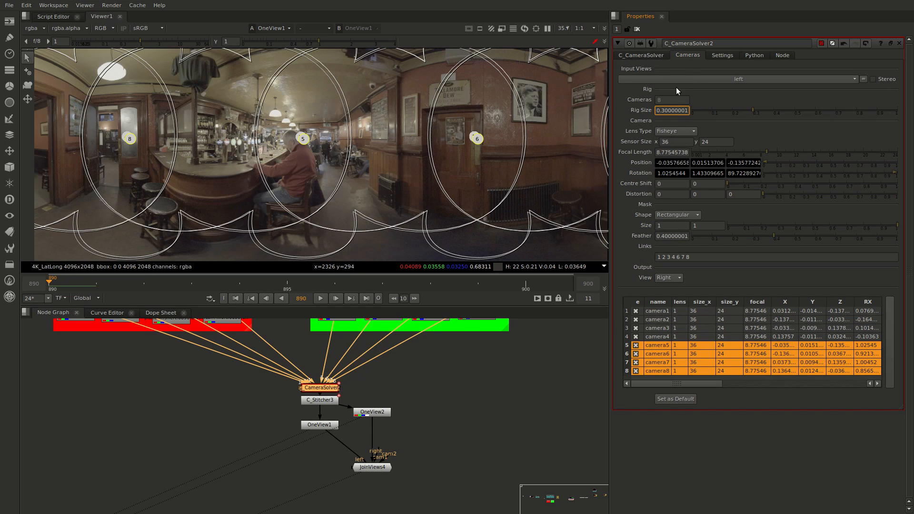
click(653, 55)
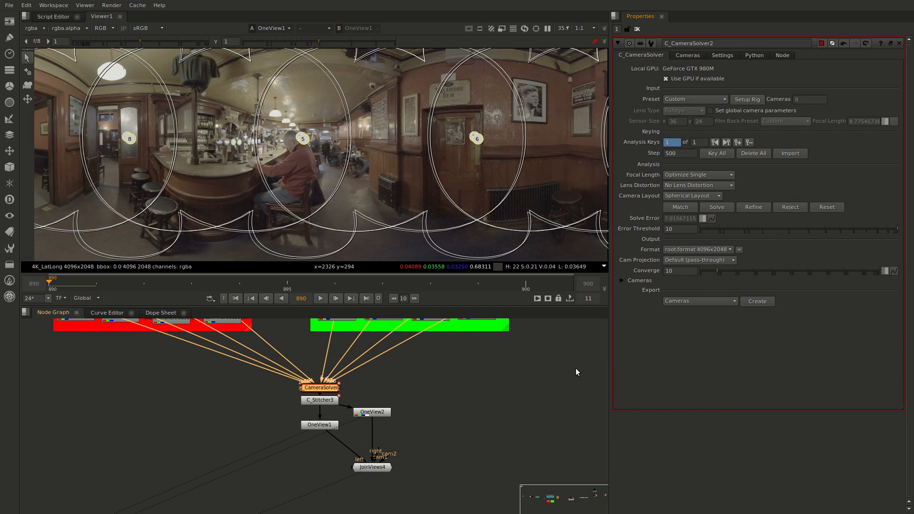
Duplicate the OneView1 and OneView2 nodes into the empty graph area to the right of the existing stitching tree
click(501, 408)
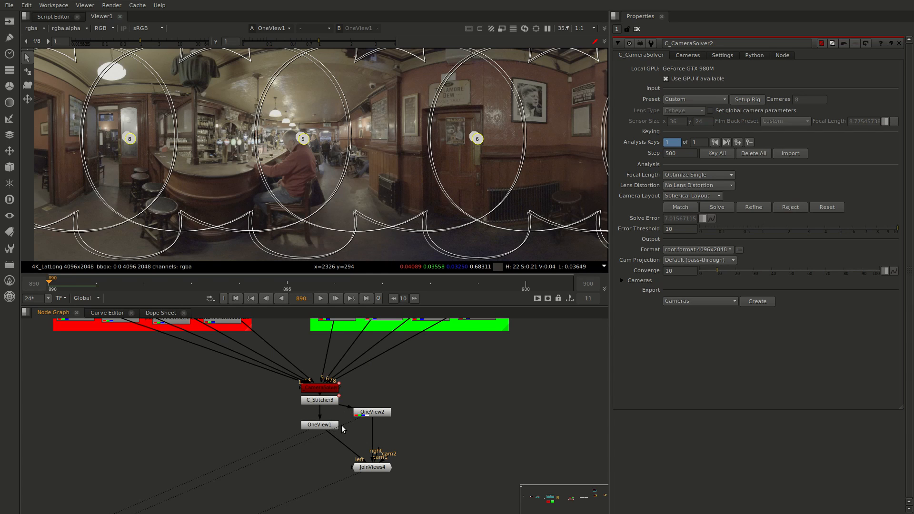
click(325, 425)
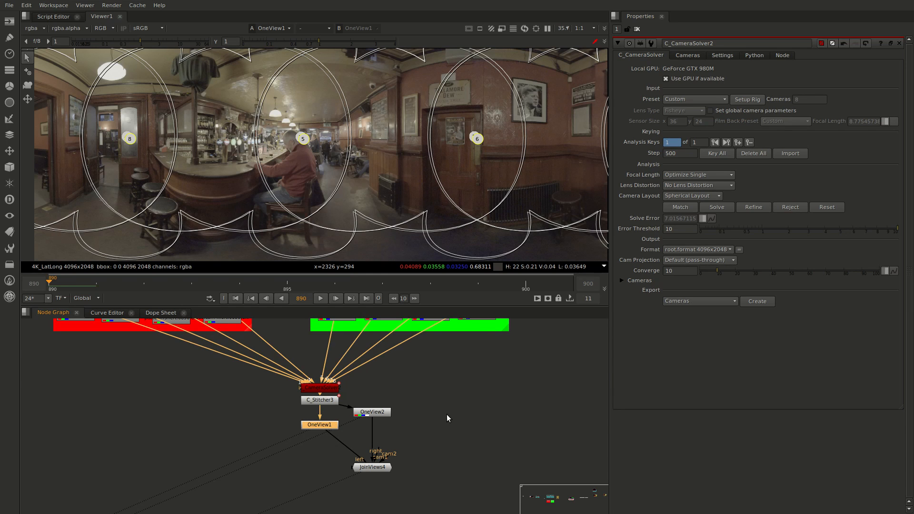
middle_drag(447, 415, 351, 425)
click(289, 418)
drag(288, 422, 288, 432)
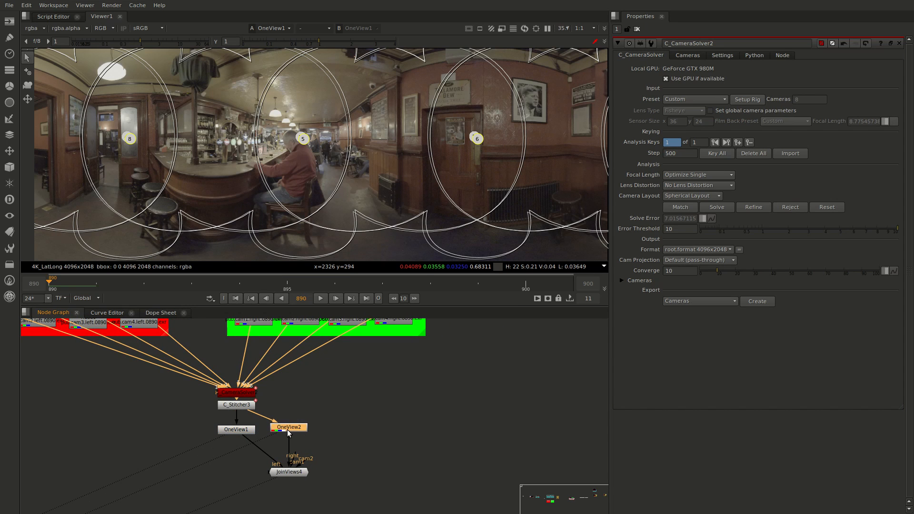
click(248, 392)
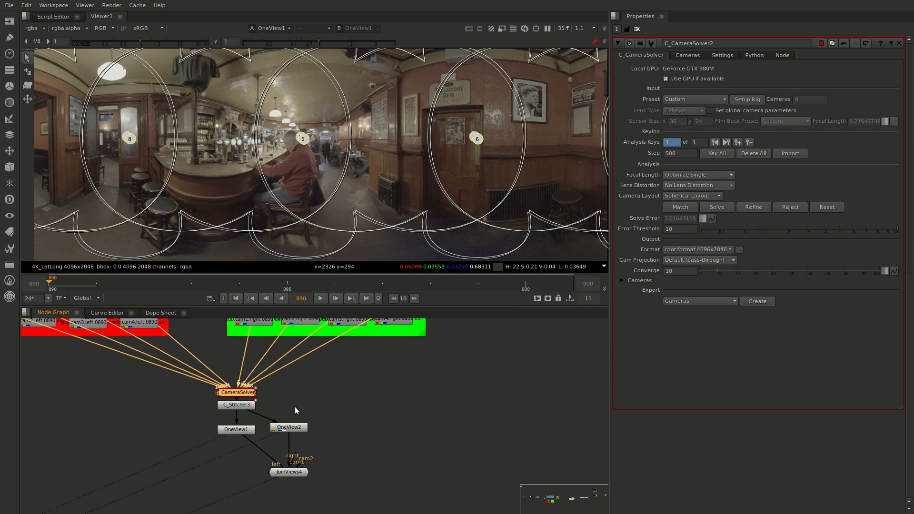
click(413, 401)
drag(194, 401, 344, 450)
click(405, 421)
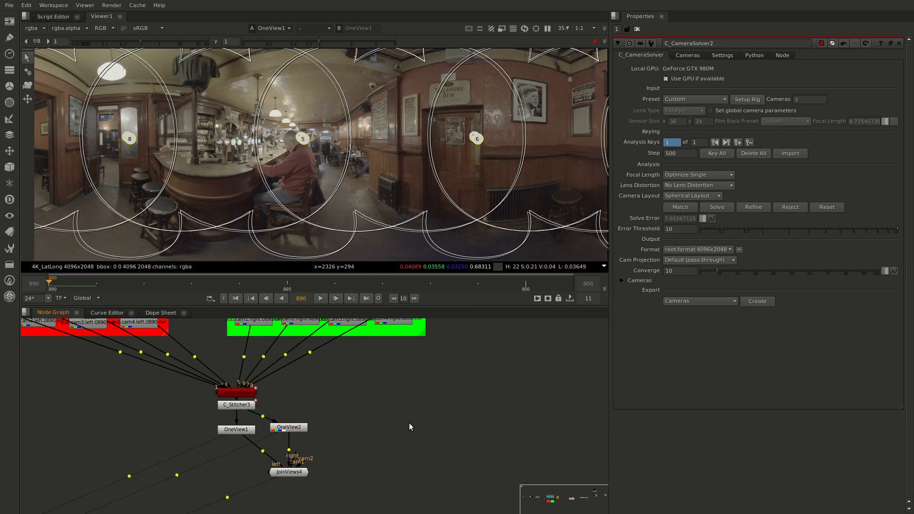
key(ctrl+v)
Add a second C_Stitcher above the duplicated OneView nodes, connect its source to the camera solver, and feed both OneView3 and OneView4 from it
click(388, 400)
key(Tab)
text(C_S)
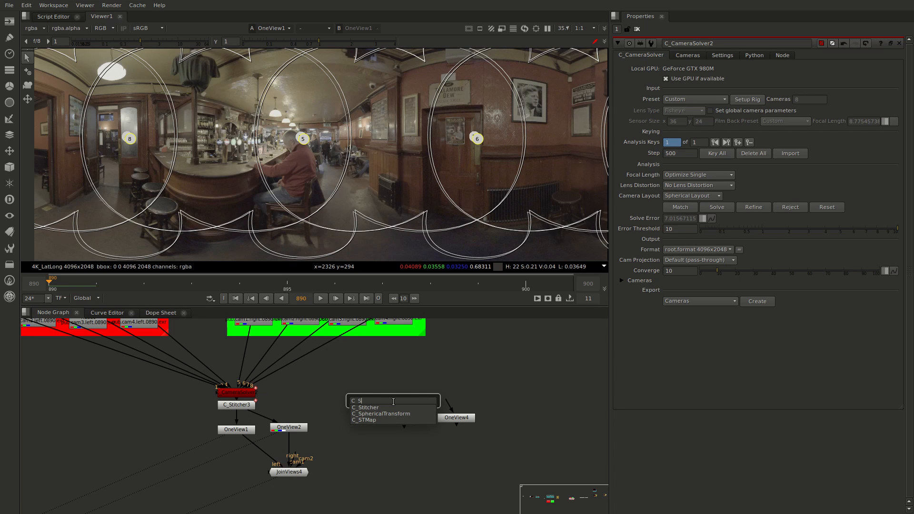
key(Return)
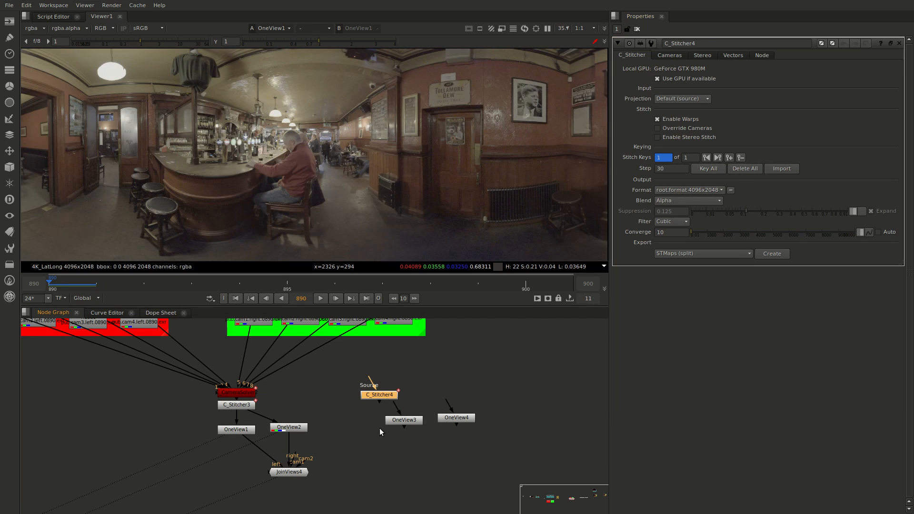
click(353, 380)
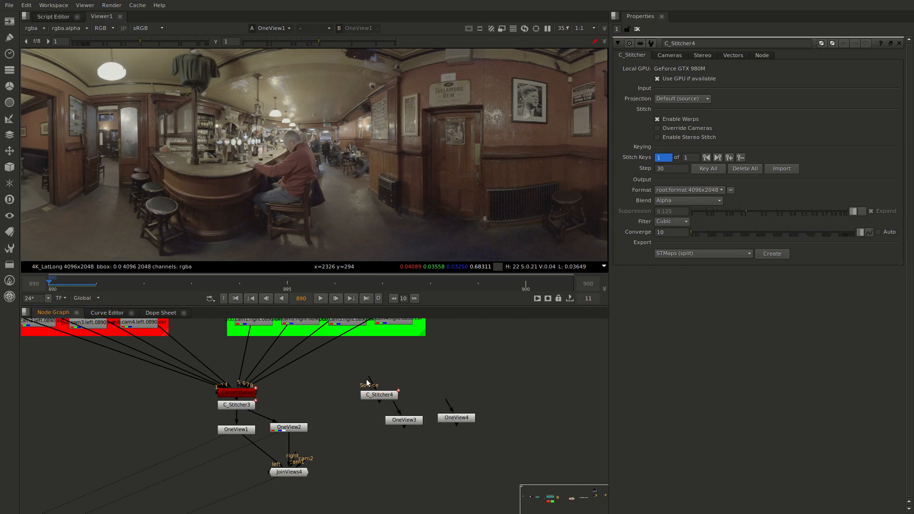
drag(271, 399, 235, 390)
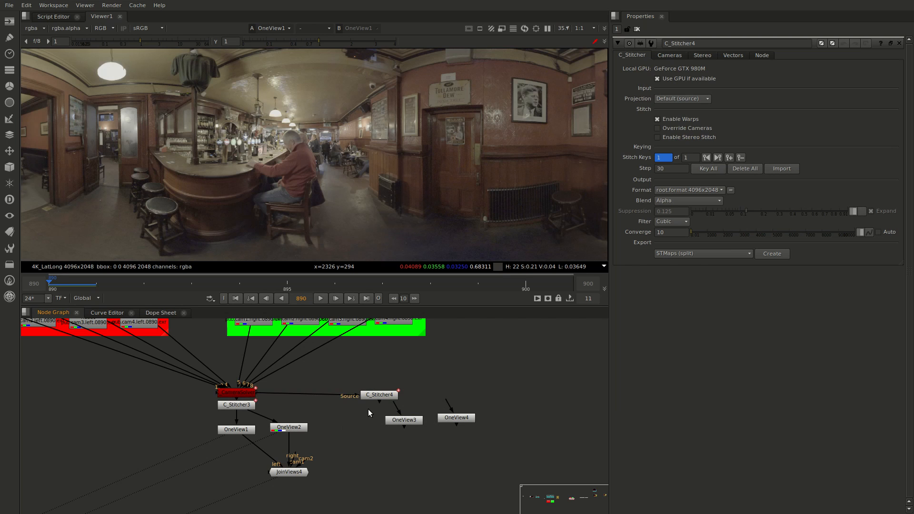
mouse_move(393, 409)
mouse_down()
mouse_move(387, 402)
mouse_move(407, 400)
mouse_move(388, 394)
mouse_up()
Enable stereo stitching on C_Stitcher4 and set its Converge value to 3
click(387, 394)
click(679, 137)
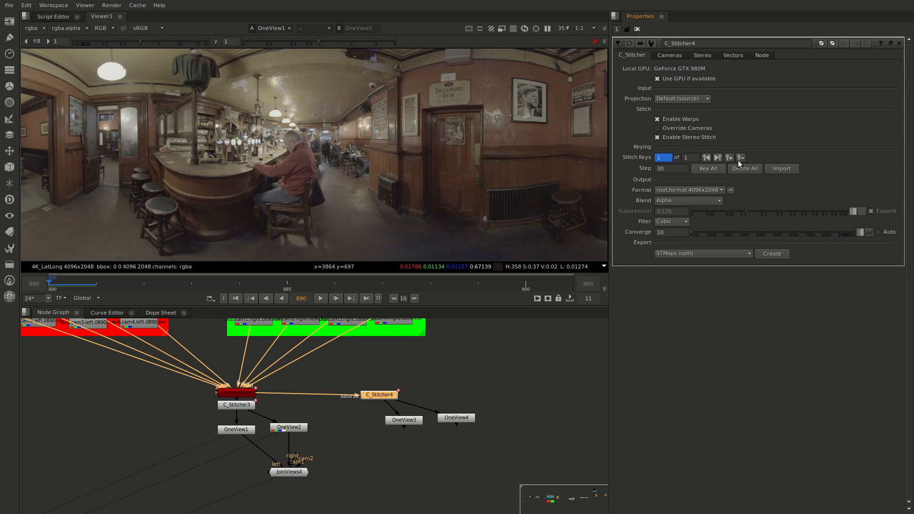
click(674, 235)
text(3)
click(546, 398)
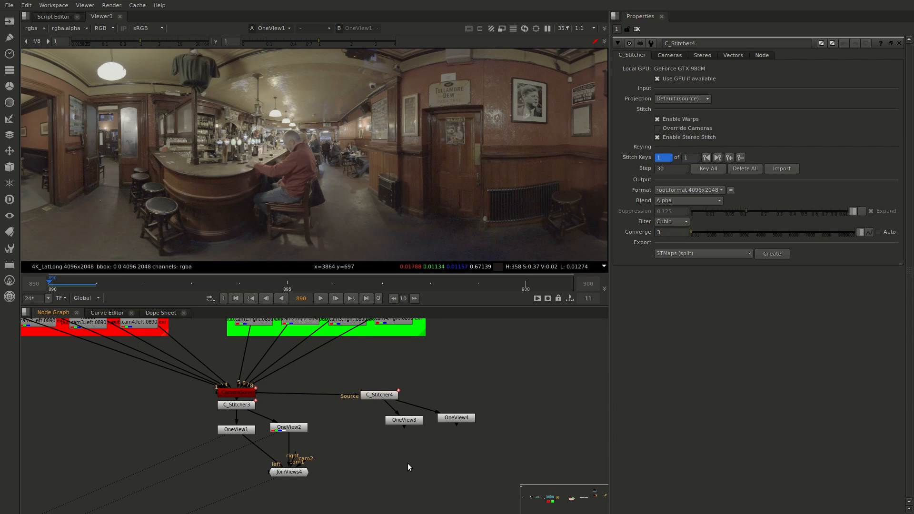
View the left eye of the new stitch from OneView3 and the right eye from OneView4
click(401, 422)
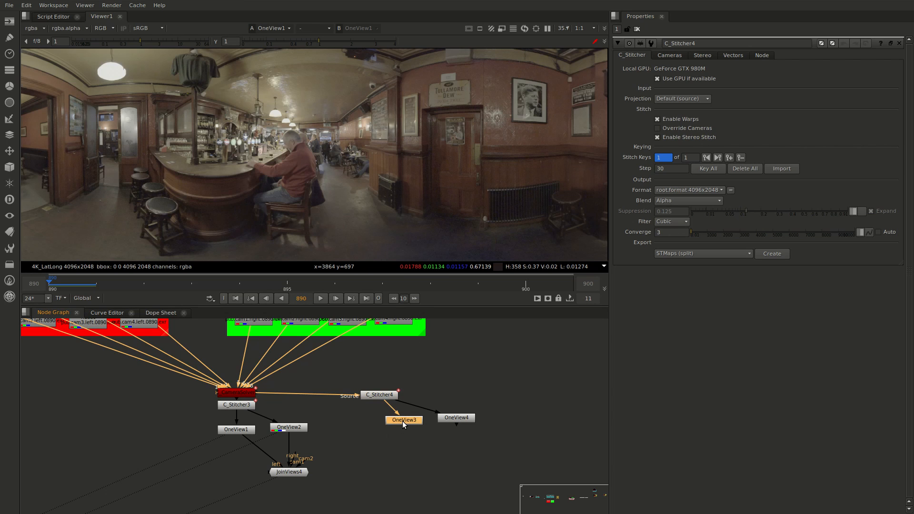
key(1)
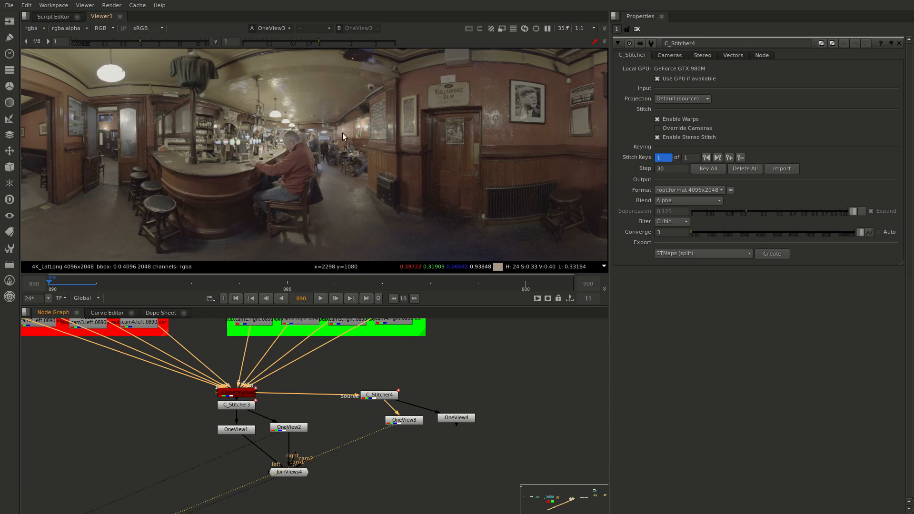
click(456, 421)
key(1)
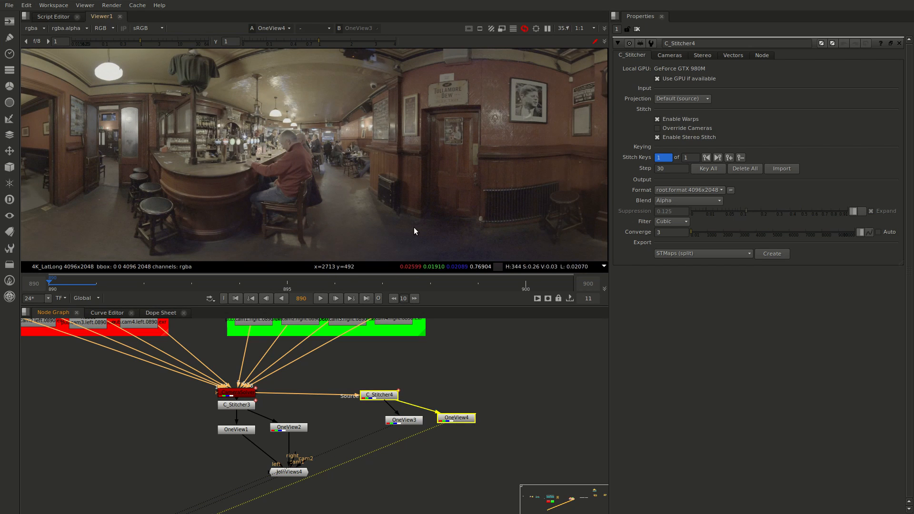
Compare OneView3 and OneView4 by alternating between them, examining the offset of the seated man, the far tables and the door
key(1)
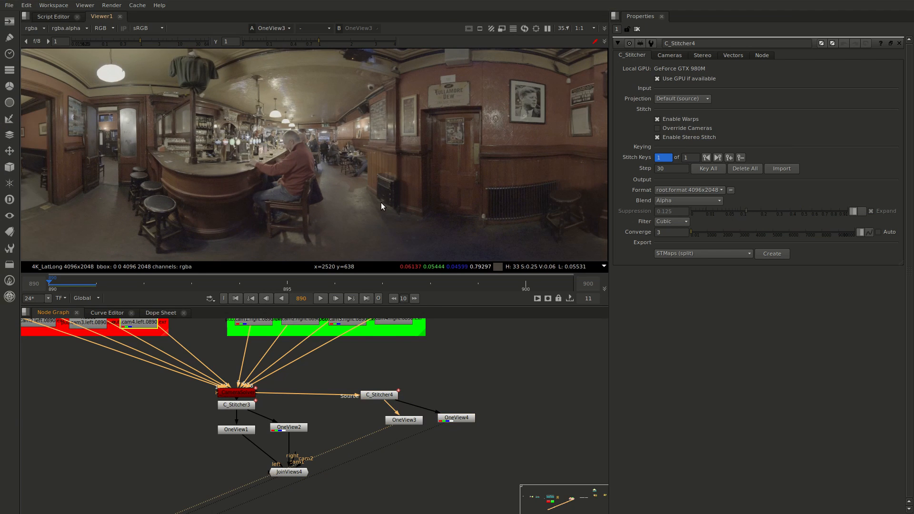
key(1)
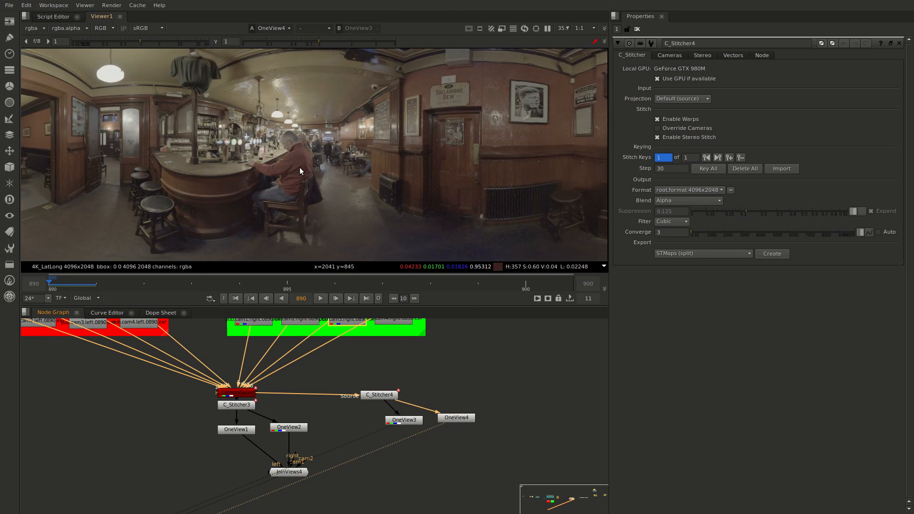
key(1)
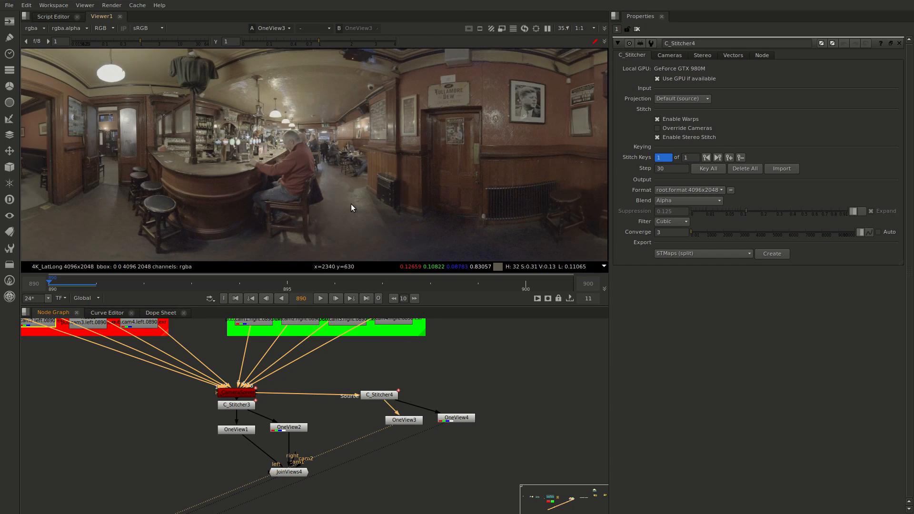
key(2)
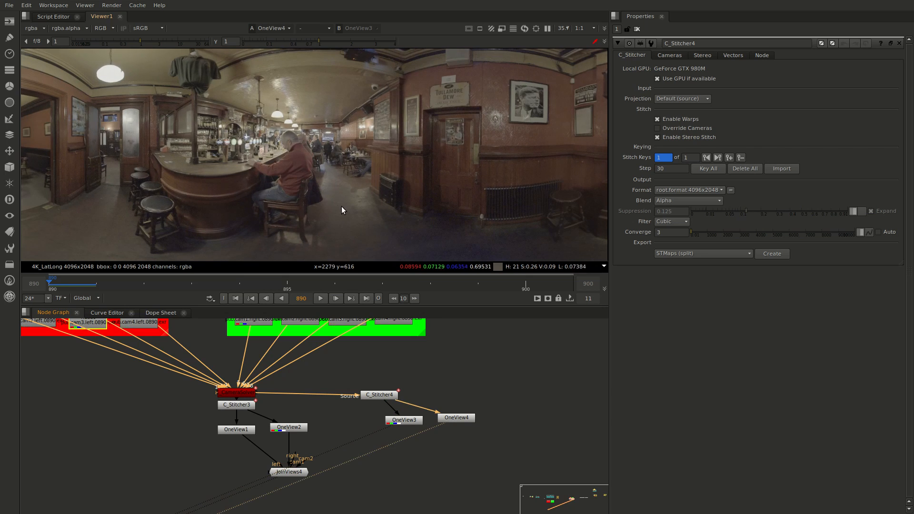
key(1)
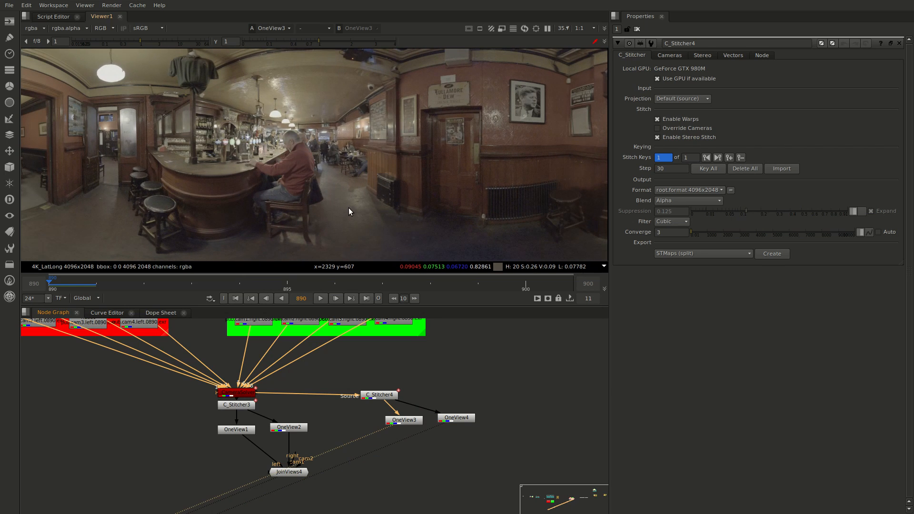
key(2)
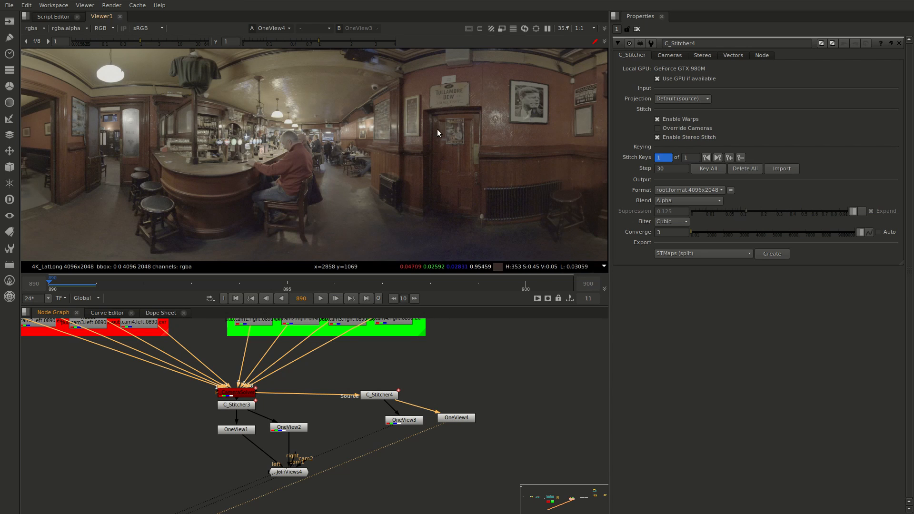
key(1)
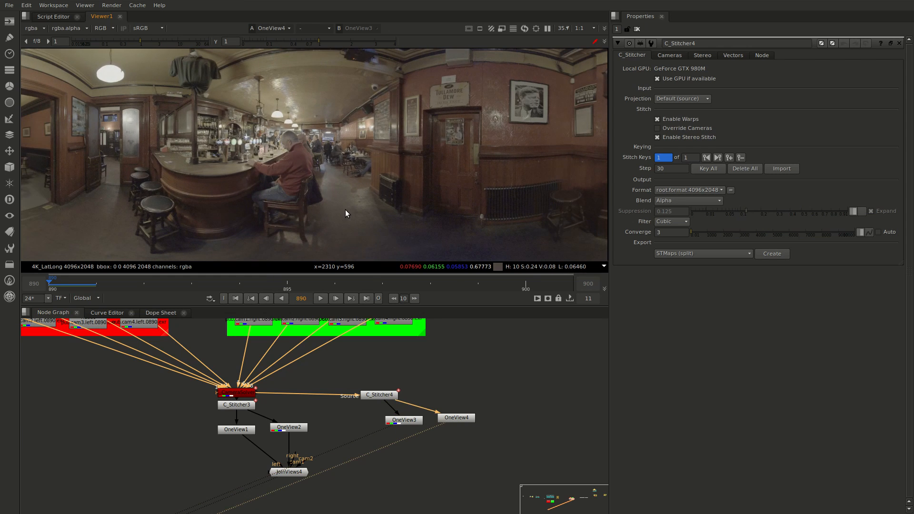
key(2)
key(1)
key(2)
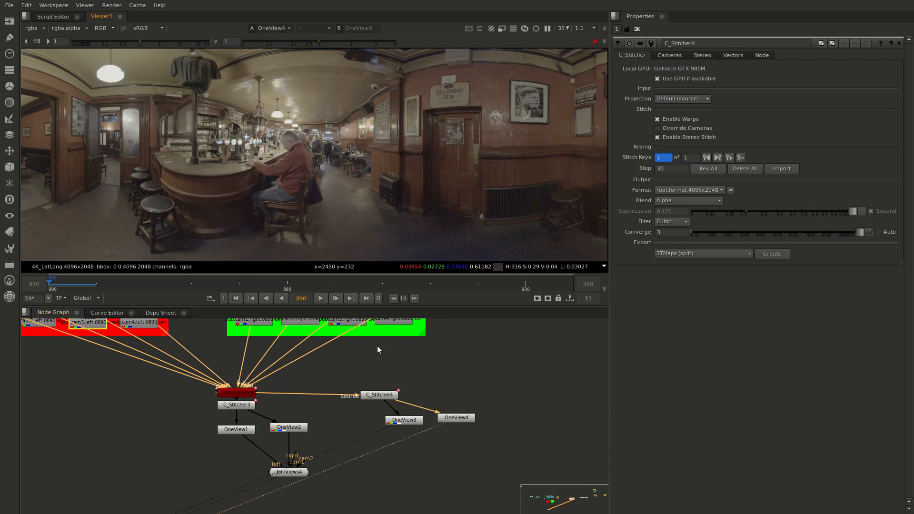
Align C_Stitcher4 directly above OneView3, and add an Anaglyph node below OneView3 with its input connected to C_Stitcher4
click(242, 393)
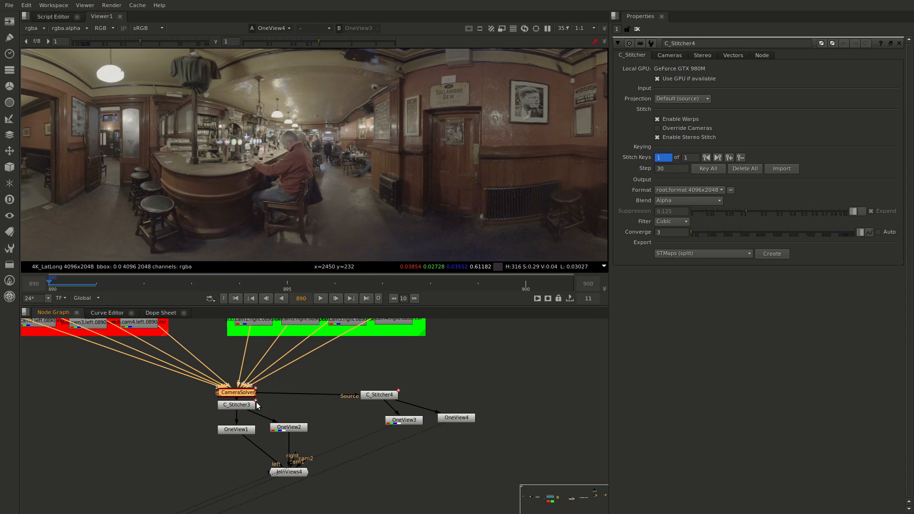
drag(380, 395, 405, 393)
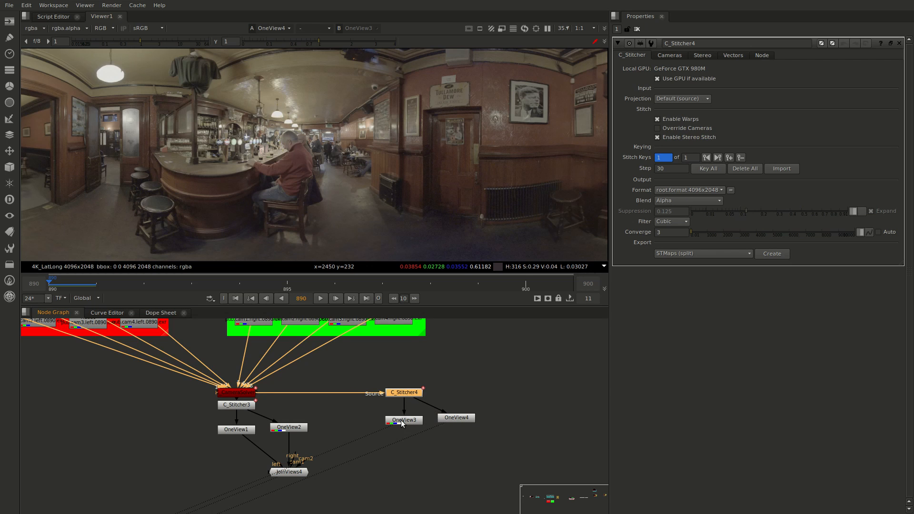
click(430, 454)
key(Tab)
text(an)
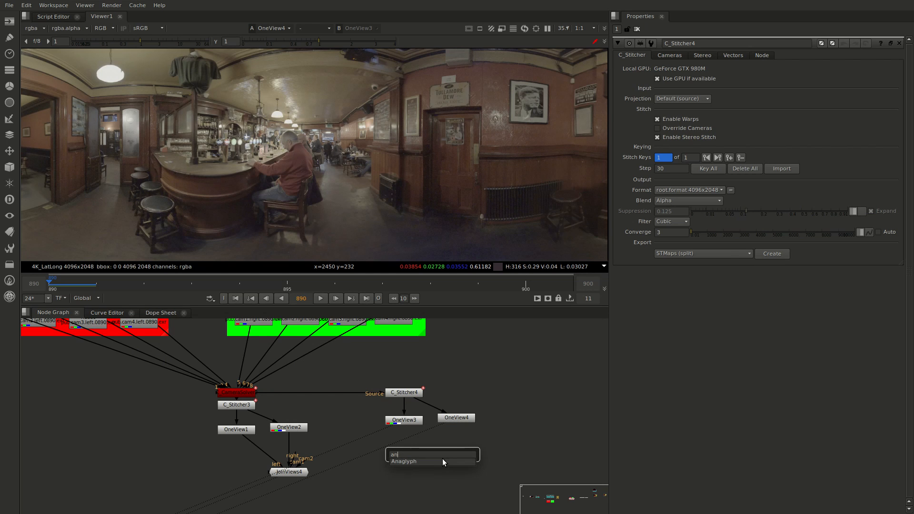
key(Return)
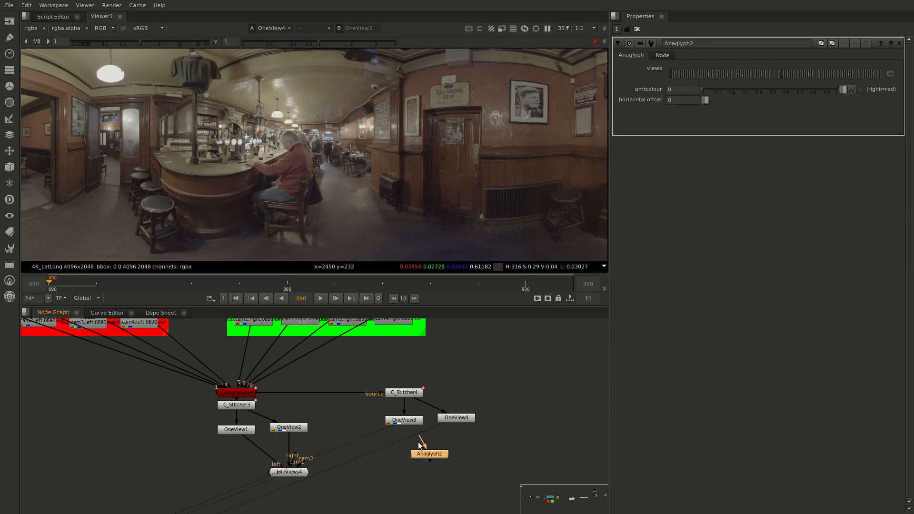
drag(419, 437, 405, 421)
drag(426, 455, 404, 396)
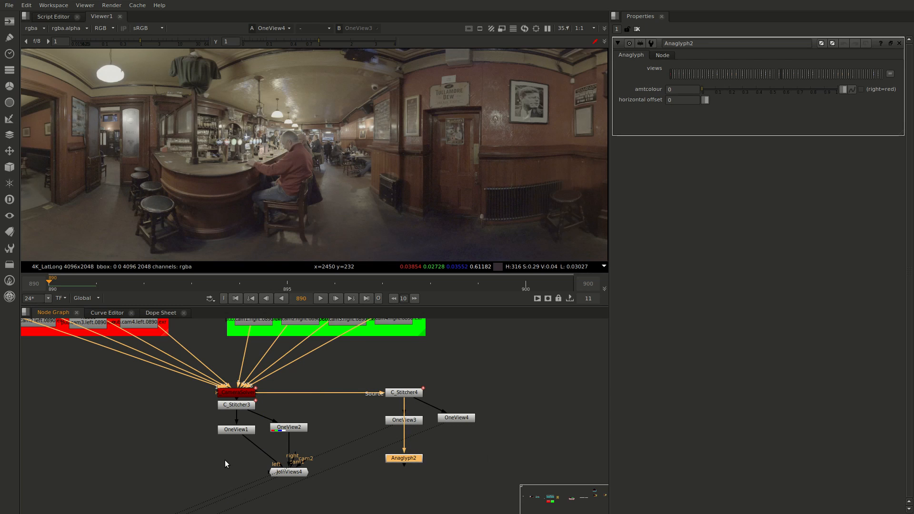
Duplicate the Anaglyph node below OneView1, connect it to C_Stitcher3, and view its output
key(ctrl+v)
drag(222, 434, 228, 398)
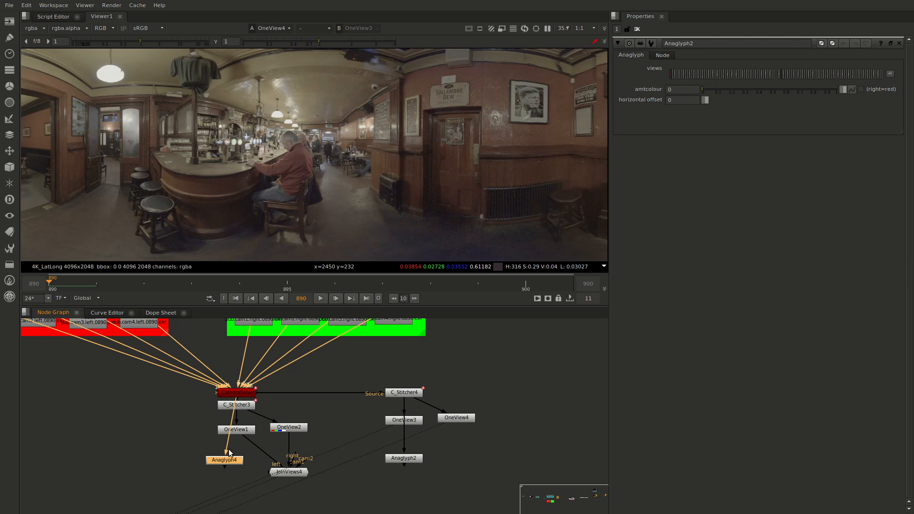
drag(233, 463, 243, 470)
key(1)
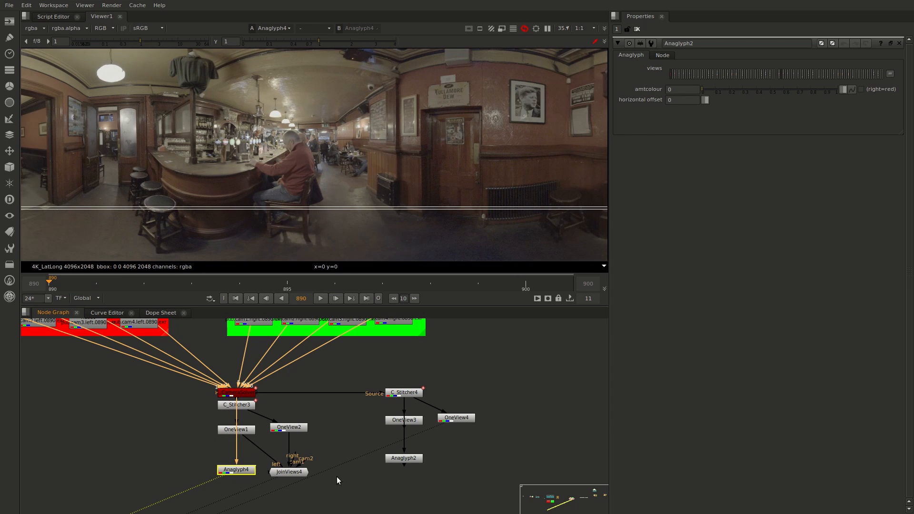
Move Anaglyph2 down until it is level with Anaglyph4, and view its output
drag(404, 459, 403, 474)
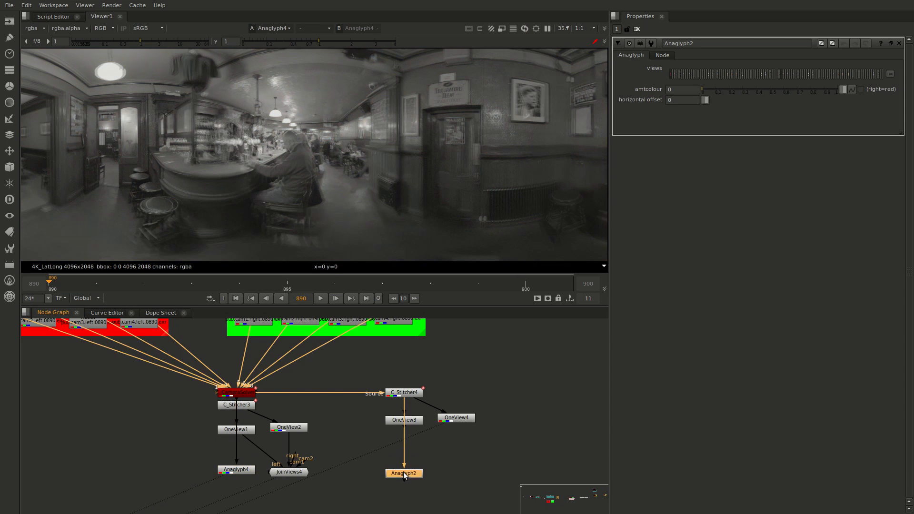
key(1)
click(272, 478)
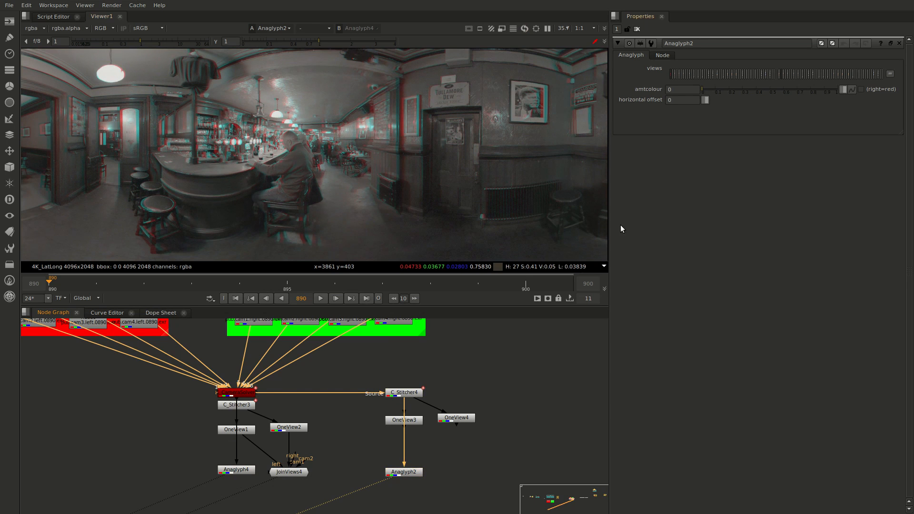
Bring some colour back into both anaglyphs, setting amtcolour to 0.21 on Anaglyph2 and 0.205 on Anaglyph4
click(723, 90)
drag(736, 90, 730, 93)
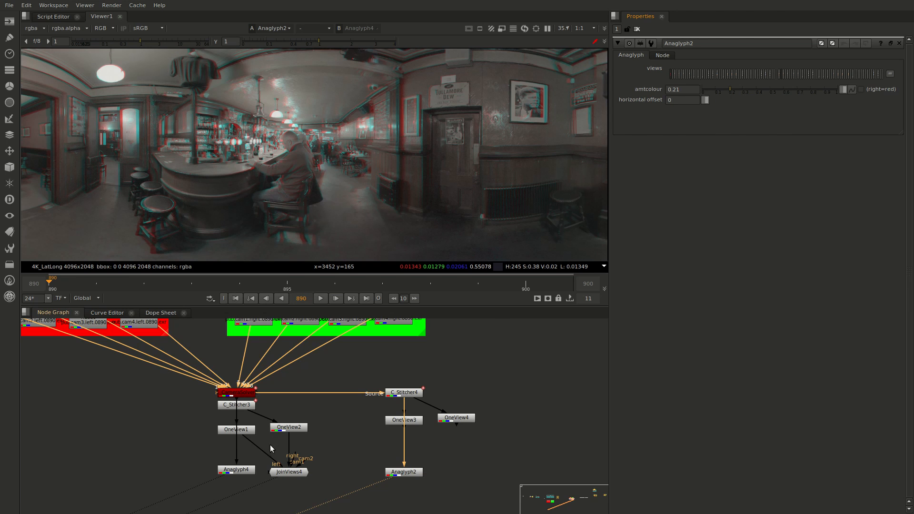
click(236, 470)
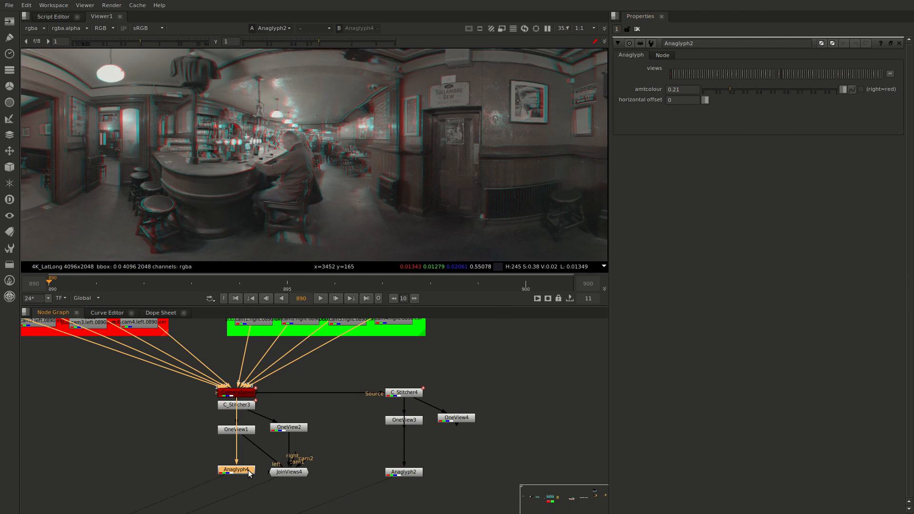
click(730, 89)
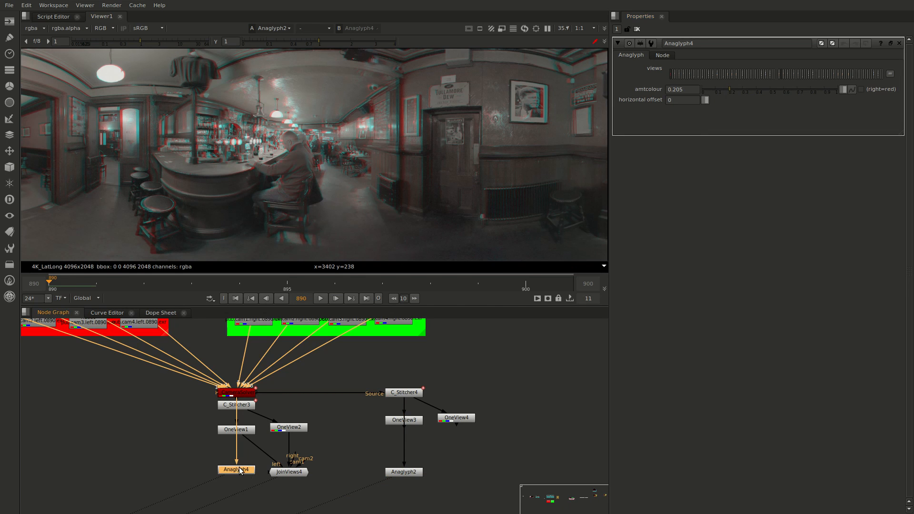
View Anaglyph4 and reconnect its input to C_Stitcher3
key(1)
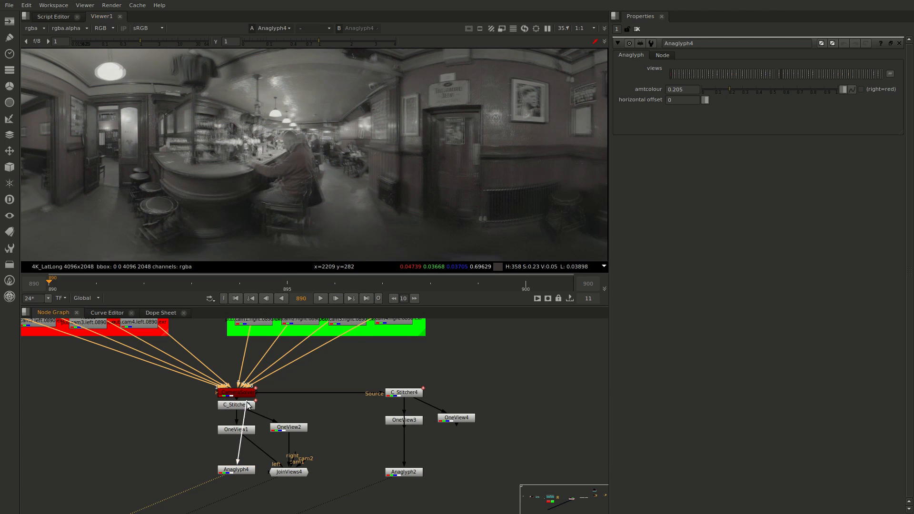
click(236, 470)
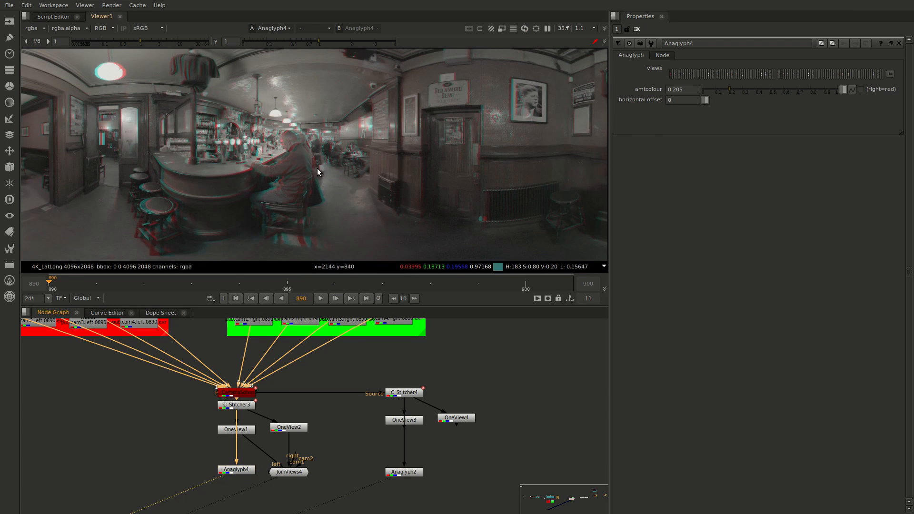
Compare Anaglyph4 and Anaglyph2 by alternating between them, examining the red/cyan fringing around the seated man's head and back
scroll(302, 162, up, 3)
key(2)
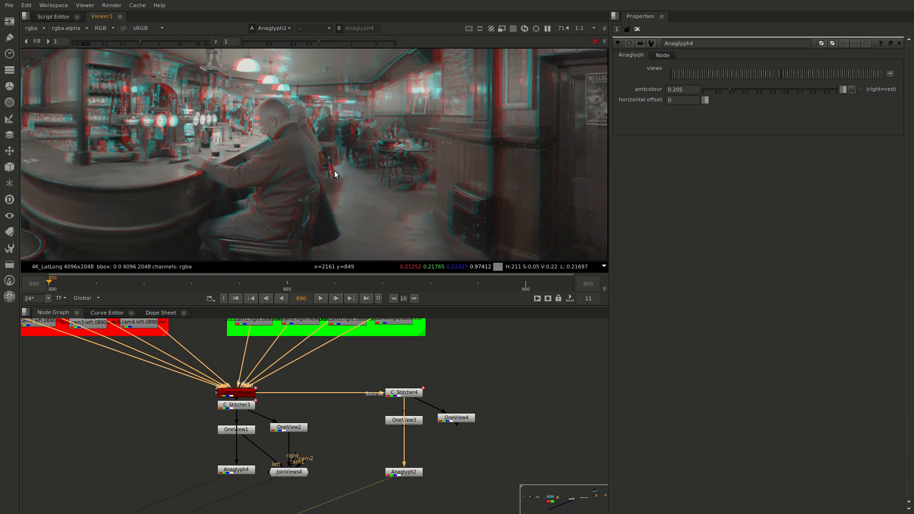
key(1)
key(2)
key(1)
key(2)
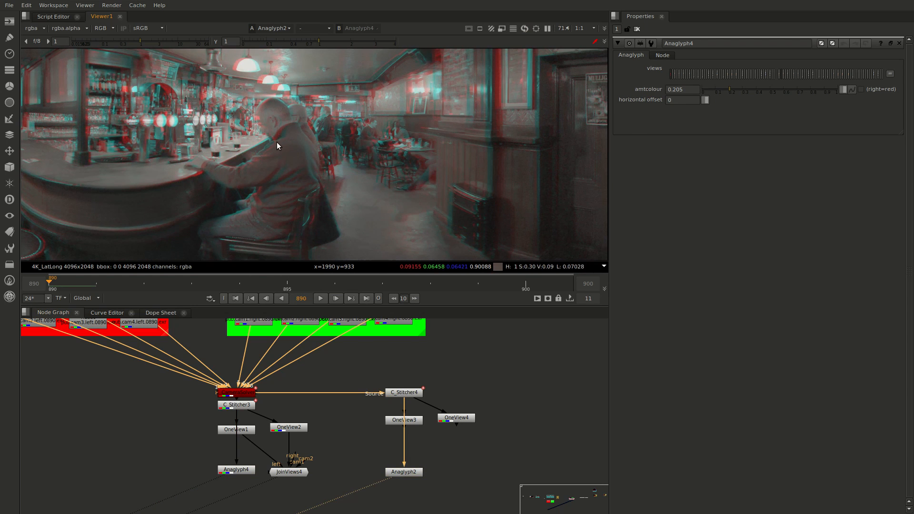
key(1)
key(2)
key(1)
key(2)
key(1)
key(2)
key(1)
key(2)
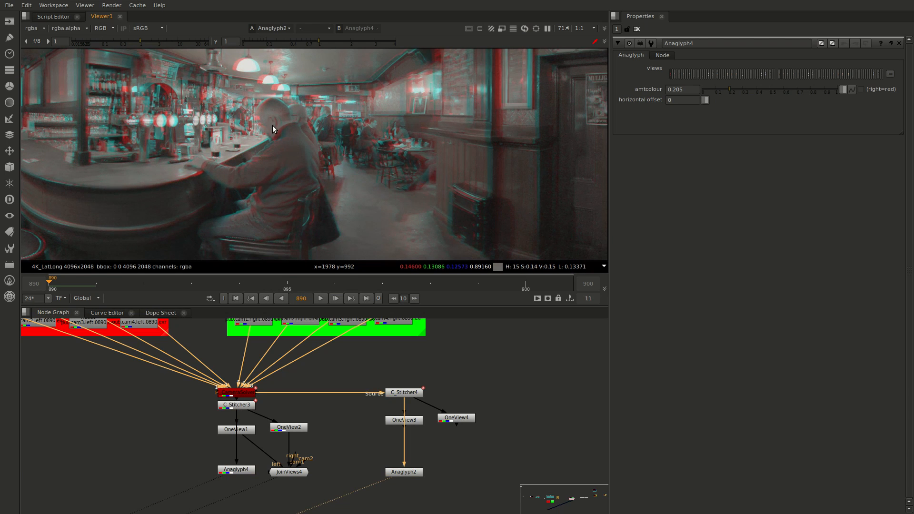
key(1)
key(2)
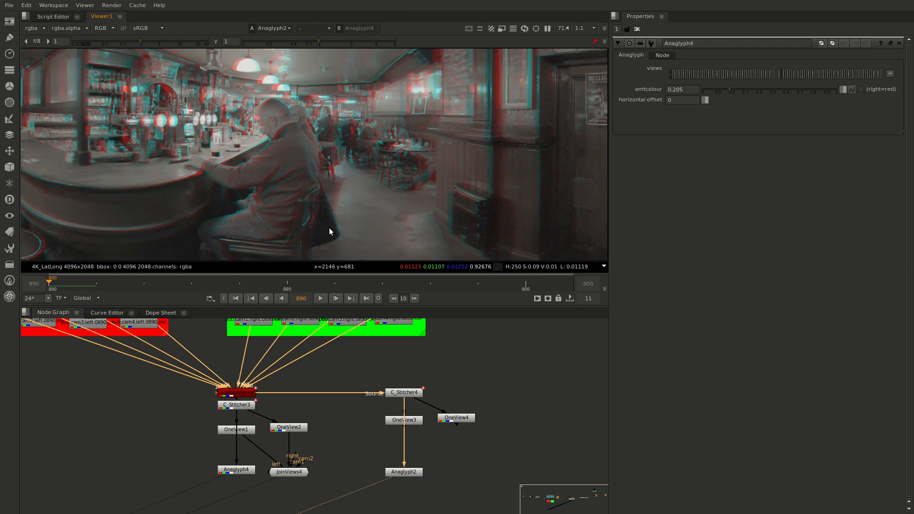
Alternate between the two anaglyphs at closer range, examining the fringing around the seated man's coat and chair against the floor behind
scroll(329, 227, up, 2)
key(1)
key(2)
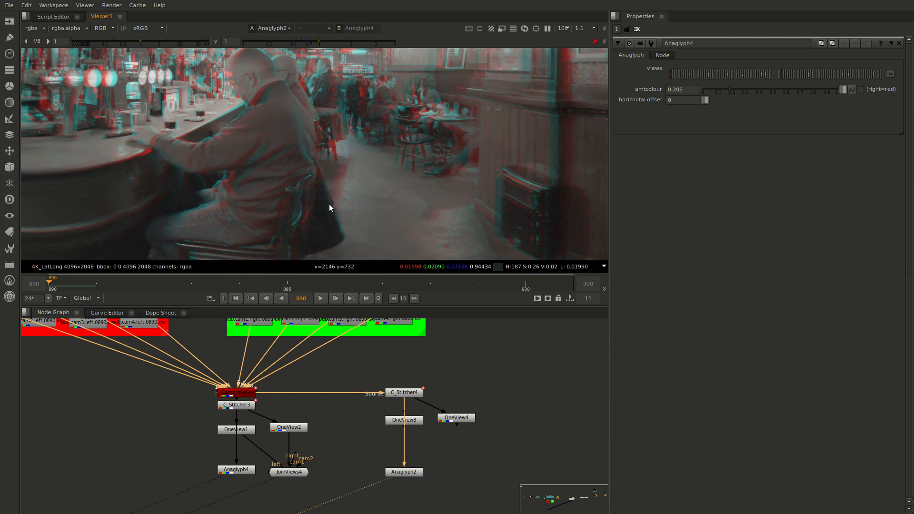
key(1)
key(2)
key(1)
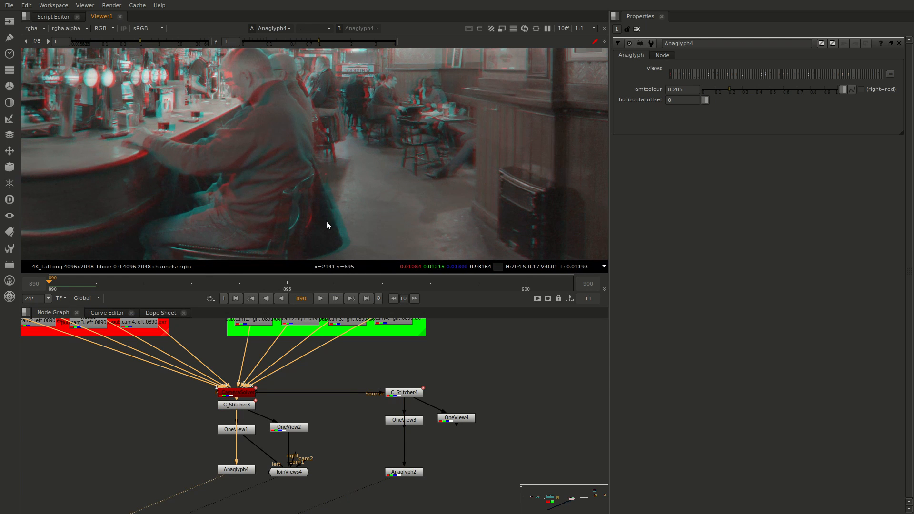
key(2)
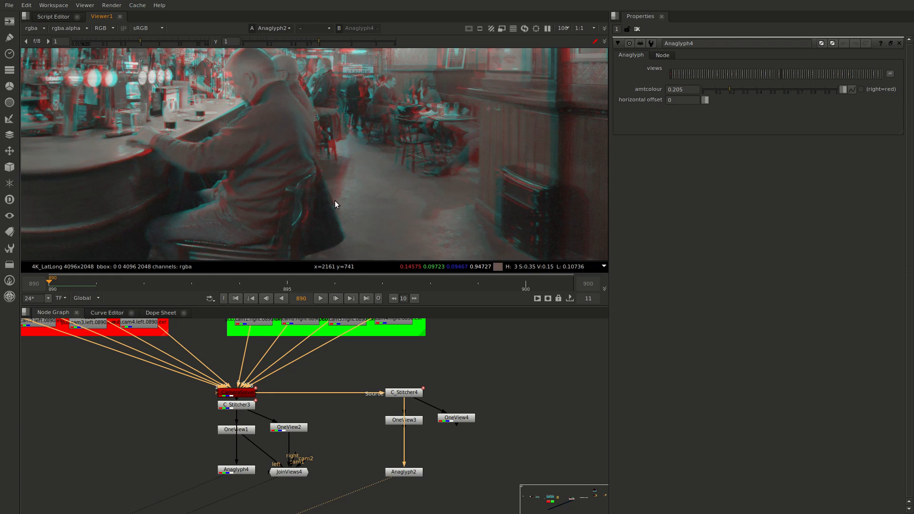
key(1)
scroll(338, 196, down, 2)
key(2)
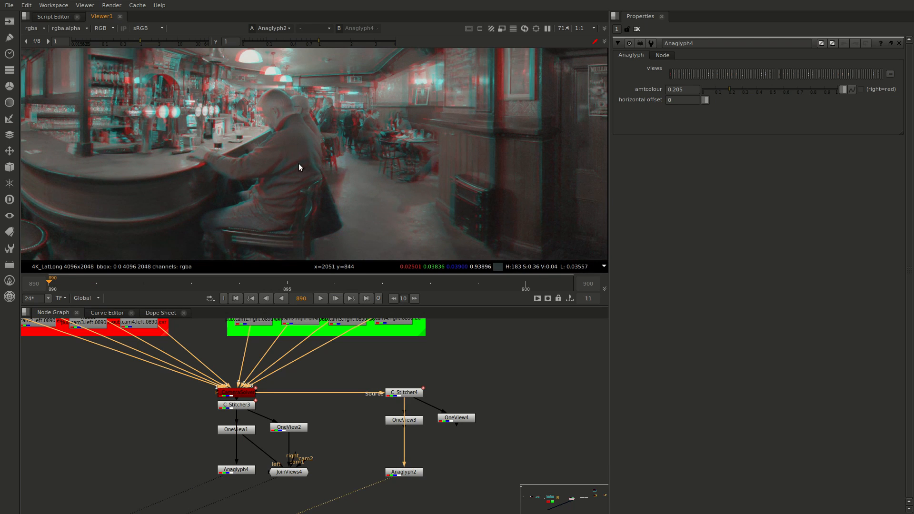
key(1)
key(2)
Compare the two anaglyphs around the far tables and the people standing behind the seated man
scroll(318, 145, up, 1)
scroll(412, 135, up, 3)
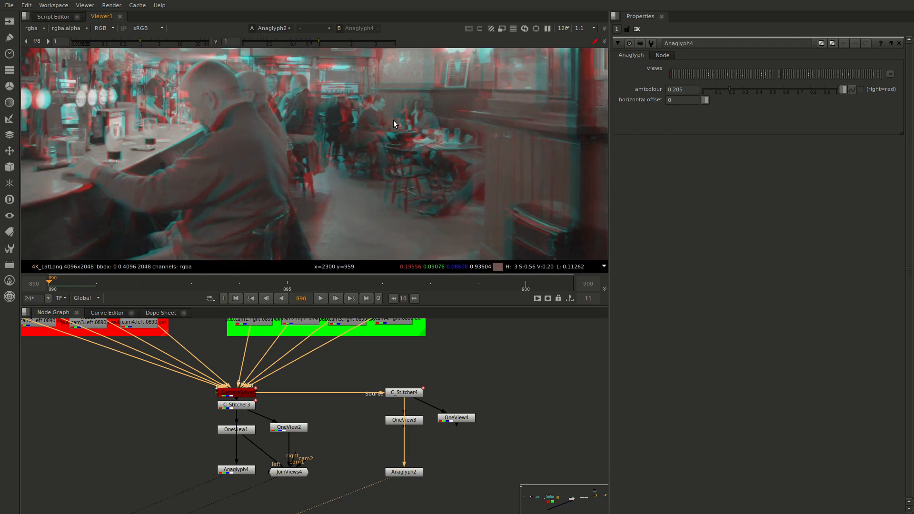
key(1)
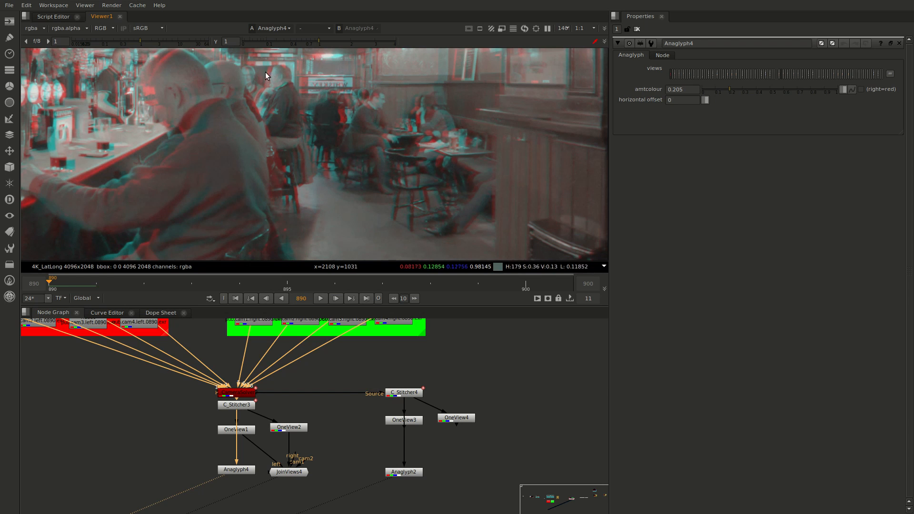
key(2)
key(1)
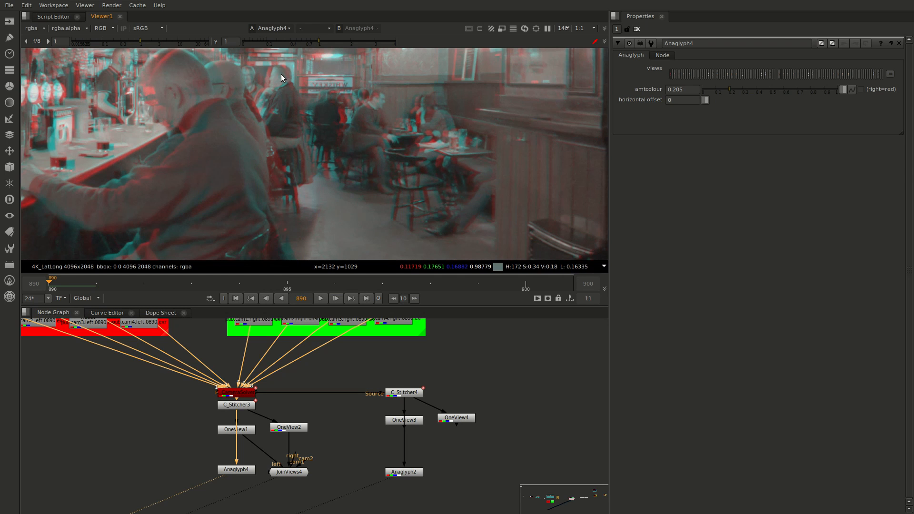
Alternate between Anaglyph2 and Anaglyph4, examining the people behind the seated man and the panelled wall beside the tables
key(2)
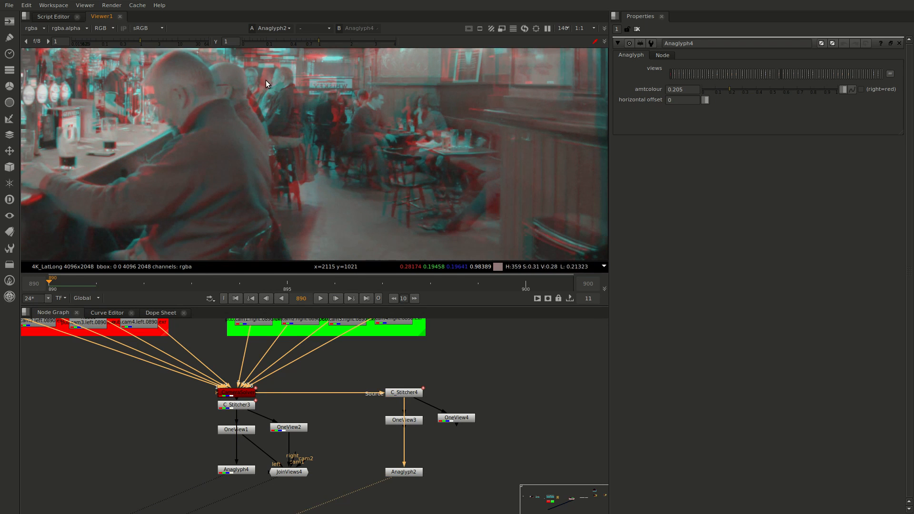
key(1)
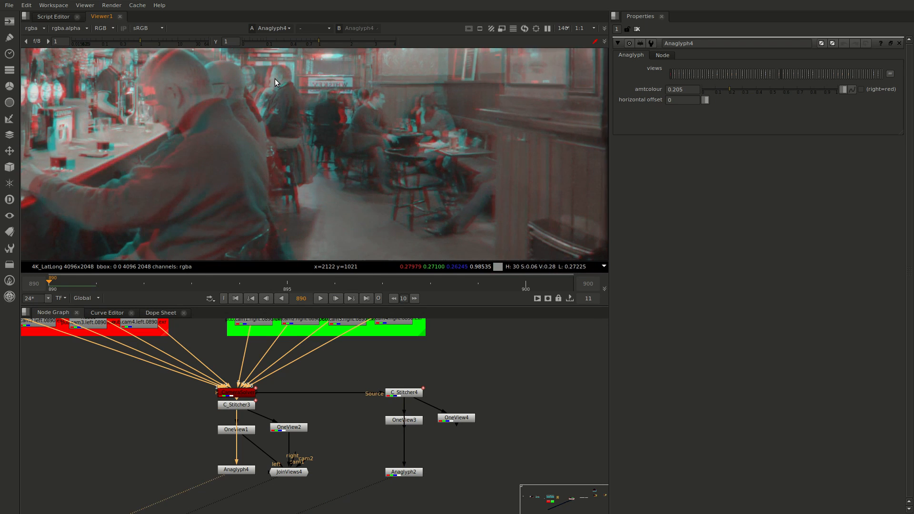
key(2)
key(1)
key(2)
key(1)
key(2)
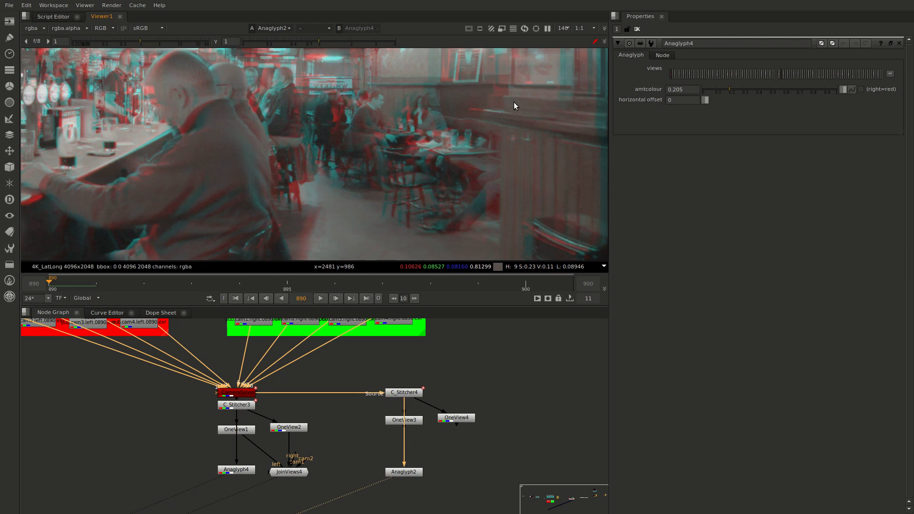
key(1)
key(2)
key(1)
In the separate LEFT and RIGHT six-camera groups, move C_Stitcher2 clear of its solver and inspect the C_Stitcher1 and C_Stitcher2 properties
scroll(428, 167, down, 6)
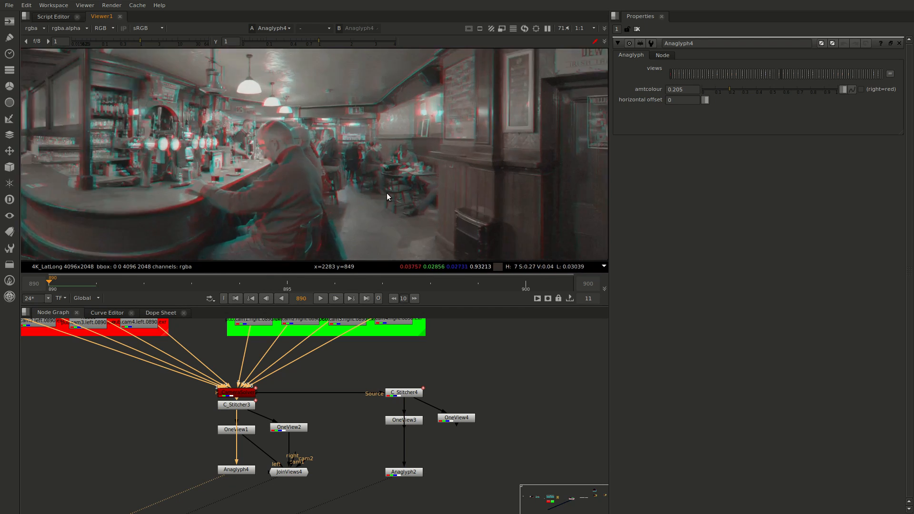
middle_drag(102, 444, 466, 380)
middle_drag(229, 446, 399, 459)
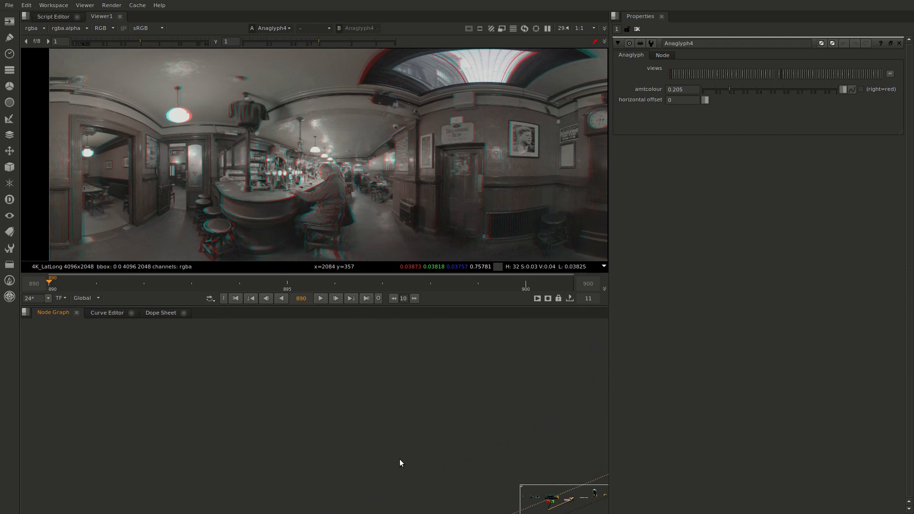
scroll(291, 431, down, 9)
middle_drag(160, 421, 313, 413)
scroll(176, 445, up, 4)
middle_drag(177, 445, 370, 380)
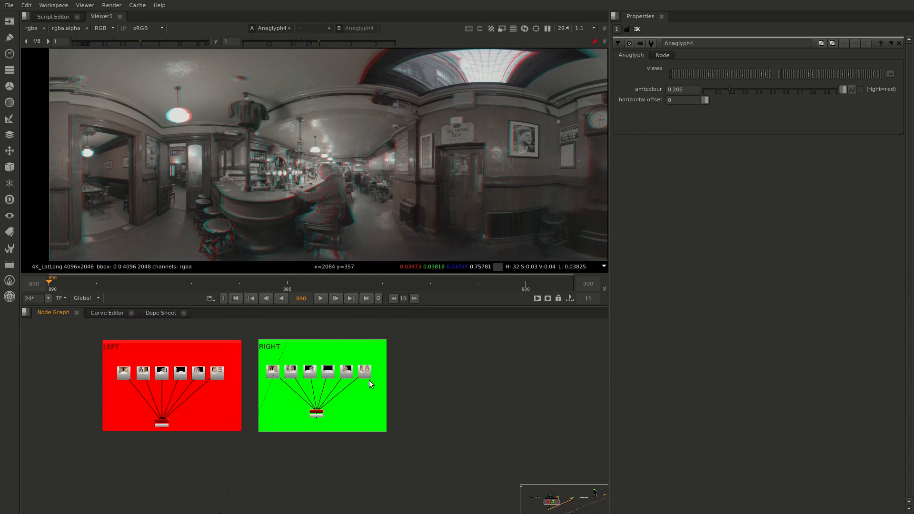
scroll(322, 389, up, 3)
middle_drag(278, 400, 430, 404)
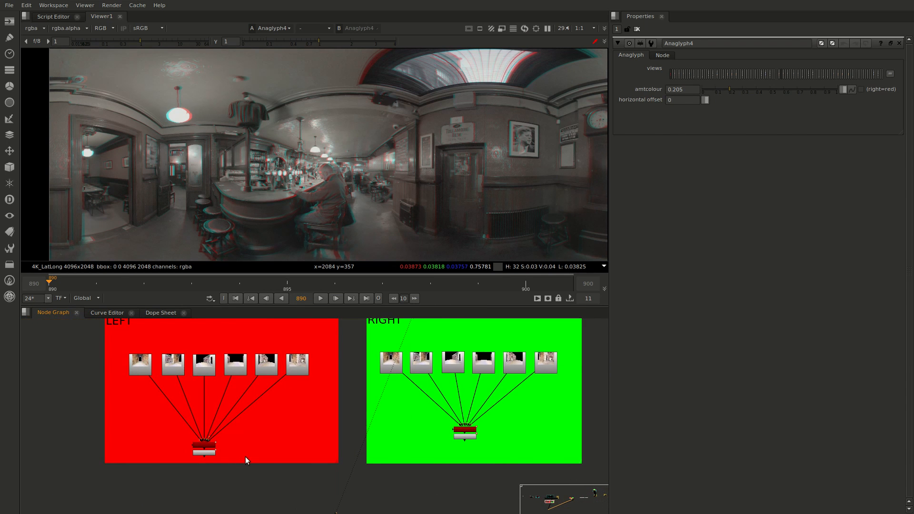
scroll(246, 459, up, 2)
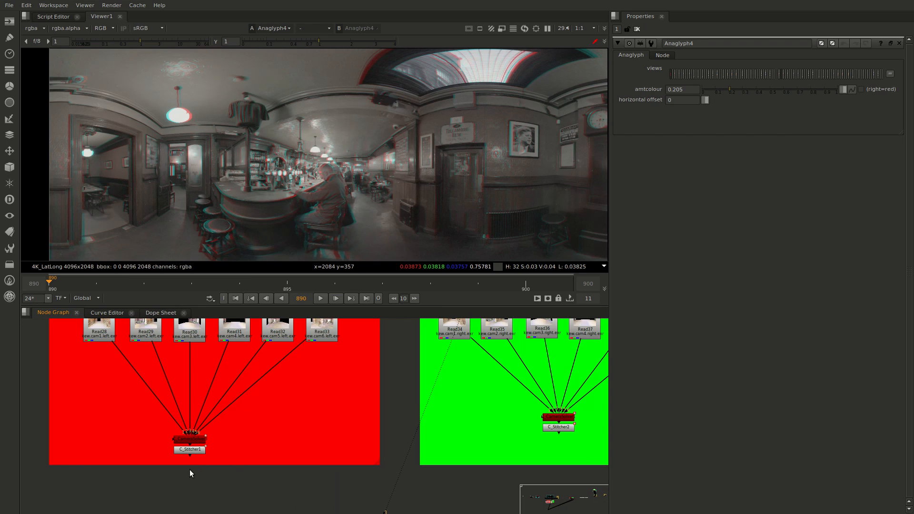
click(190, 451)
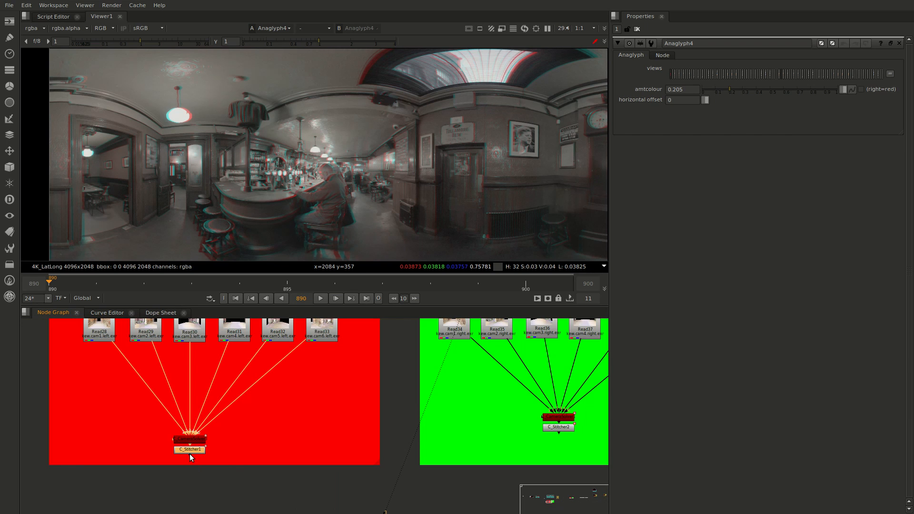
drag(571, 428, 572, 442)
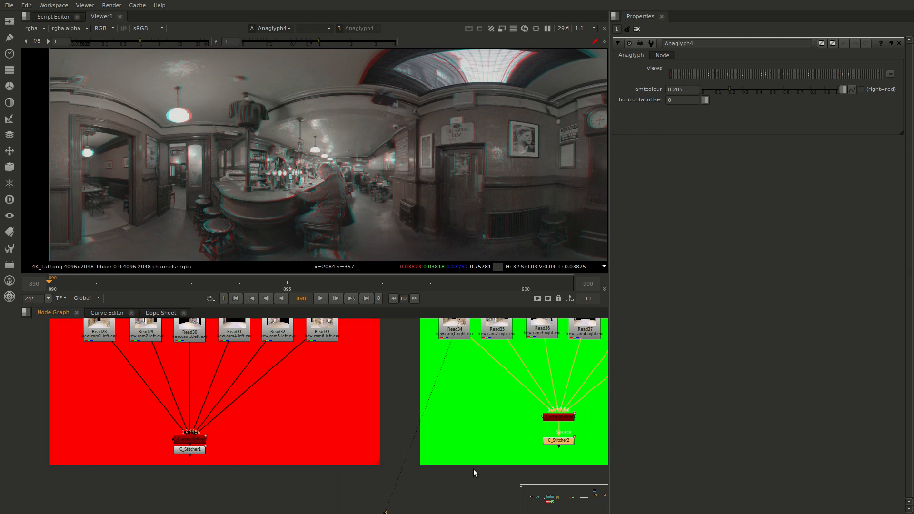
double_click(191, 451)
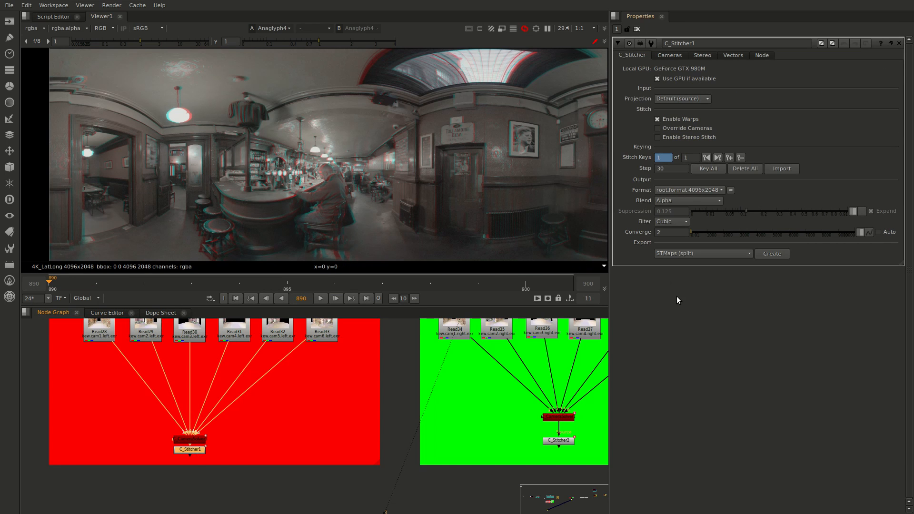
click(562, 441)
double_click(560, 441)
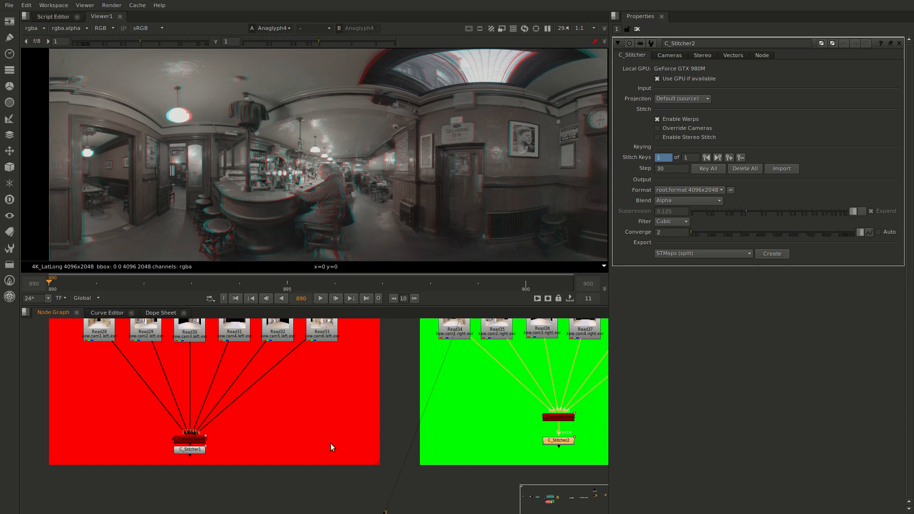
Add a second C_Stitcher to the LEFT group, connect its source to the group's solver and place it beside the solver
click(116, 498)
key(Tab)
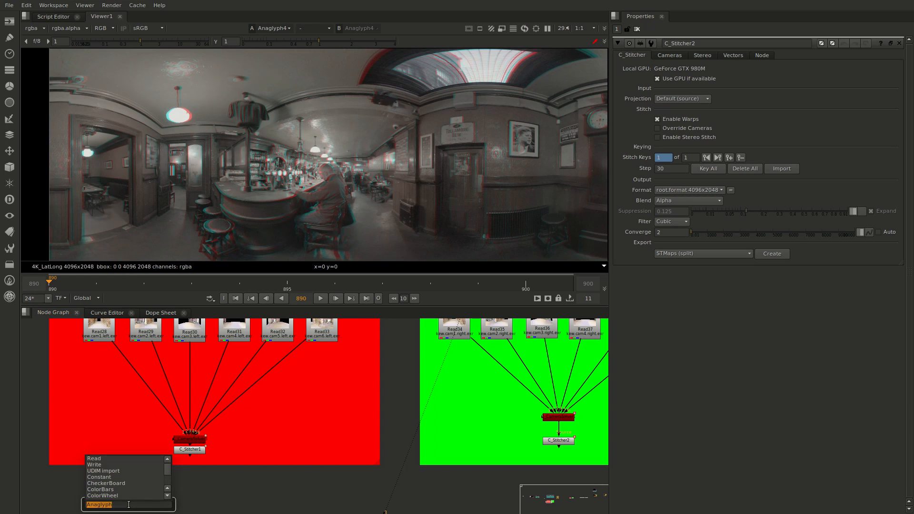
text(C_S)
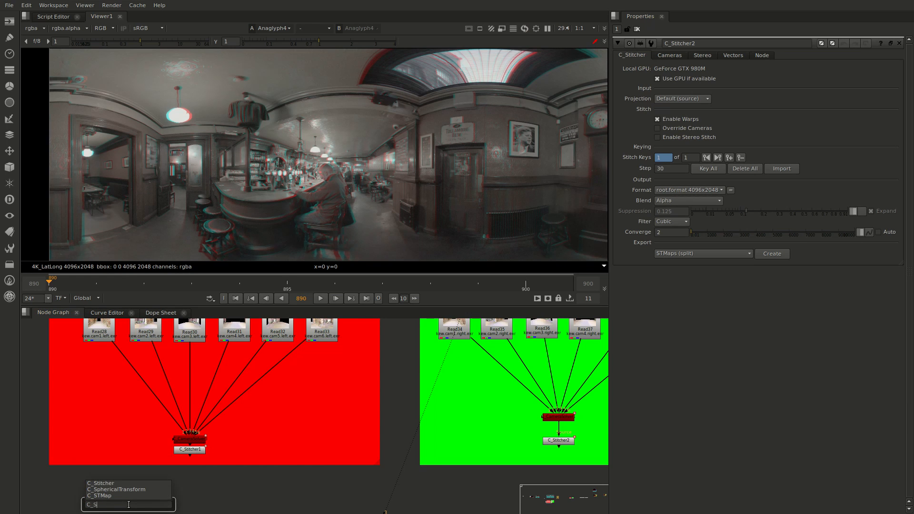
key(Down)
key(Up)
key(Return)
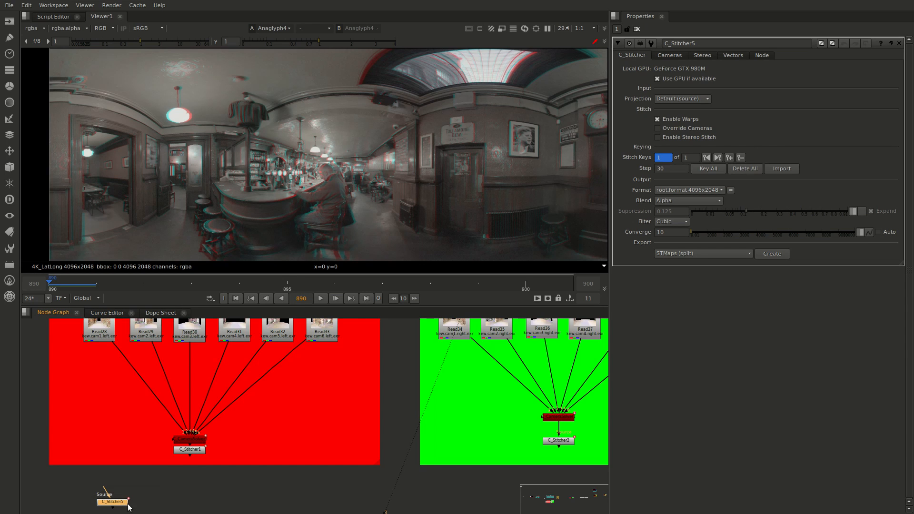
drag(107, 491, 190, 450)
drag(111, 505, 136, 443)
click(107, 457)
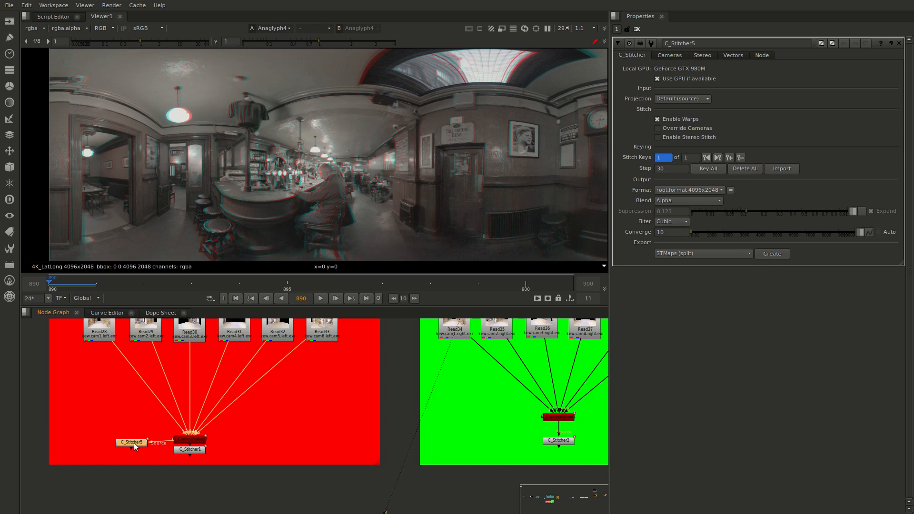
Copy the new C_Stitcher into the RIGHT group, connect its source to that group's solver and open its properties
key(ctrl+c)
middle_drag(303, 453, 181, 460)
click(531, 440)
key(ctrl+v)
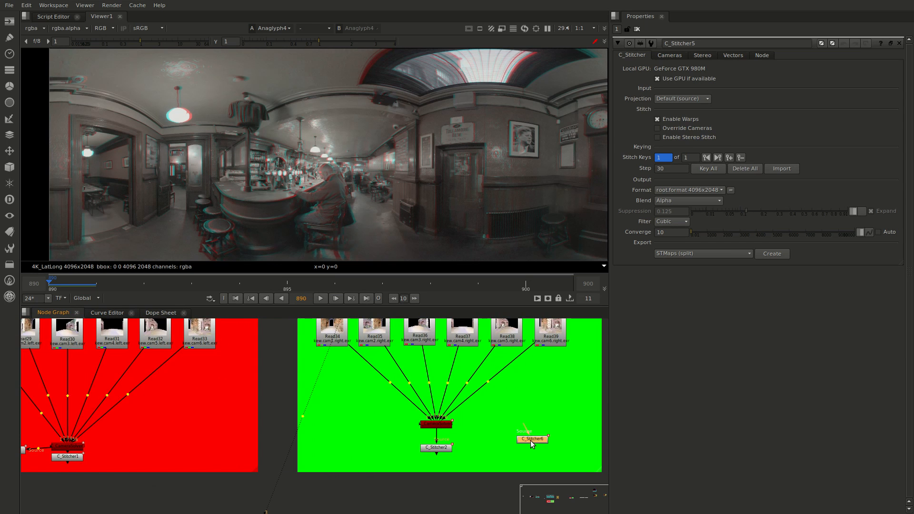
drag(526, 429, 452, 421)
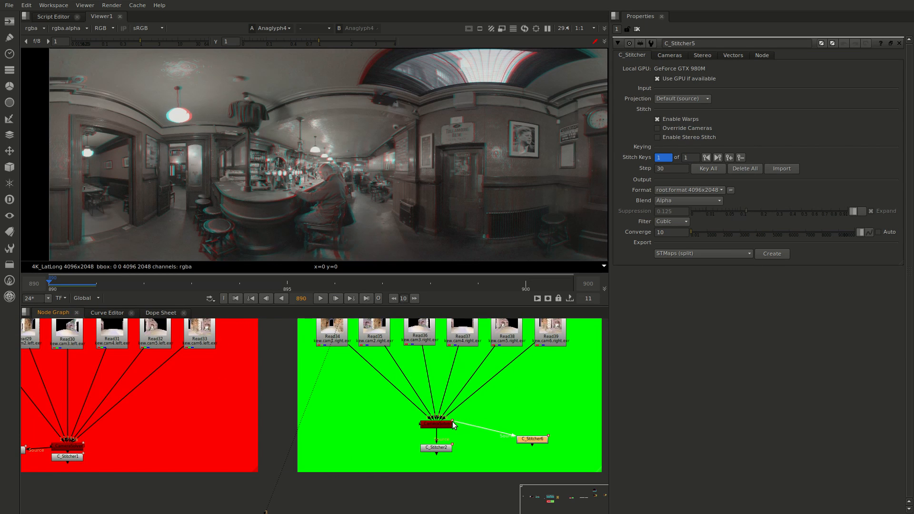
double_click(534, 443)
Add a JoinViews node between the two groups, joining C_Stitcher1 as the left view and C_Stitcher2 as the right view
scroll(329, 468, down, 2)
middle_drag(207, 476, 278, 472)
scroll(278, 472, up, 1)
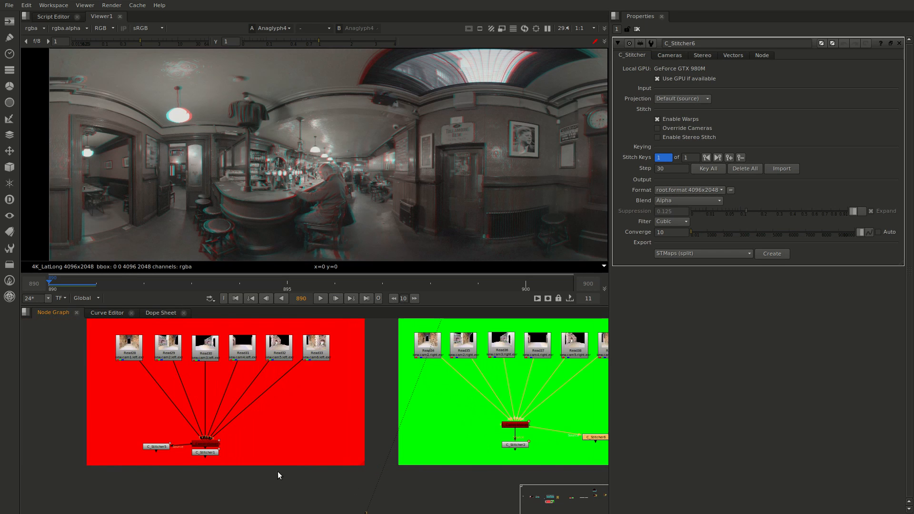
click(345, 493)
key(Tab)
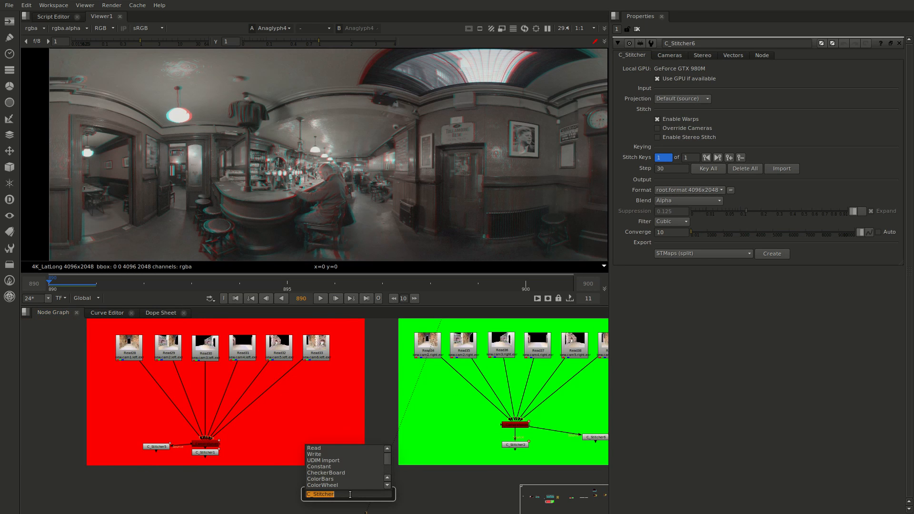
text(jo)
key(Return)
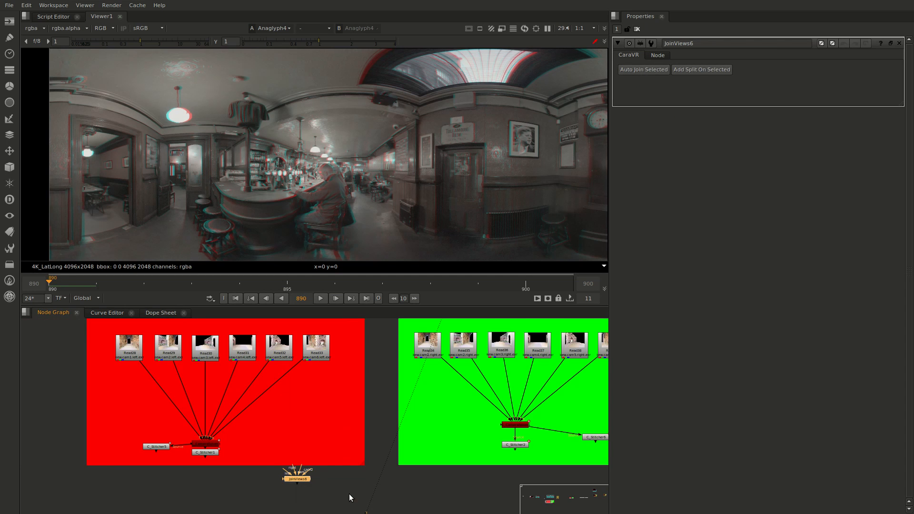
drag(207, 450, 264, 444)
drag(299, 478, 381, 447)
drag(517, 451, 480, 448)
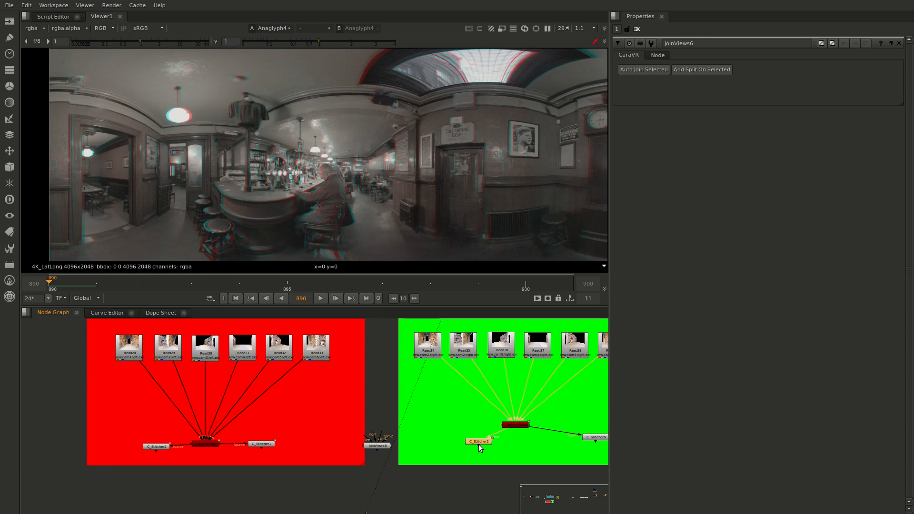
drag(359, 438, 475, 445)
click(377, 446)
Place the two newer stitchers below their solvers and join them as left and right views with a second JoinViews node
drag(593, 438, 518, 471)
drag(165, 449, 202, 487)
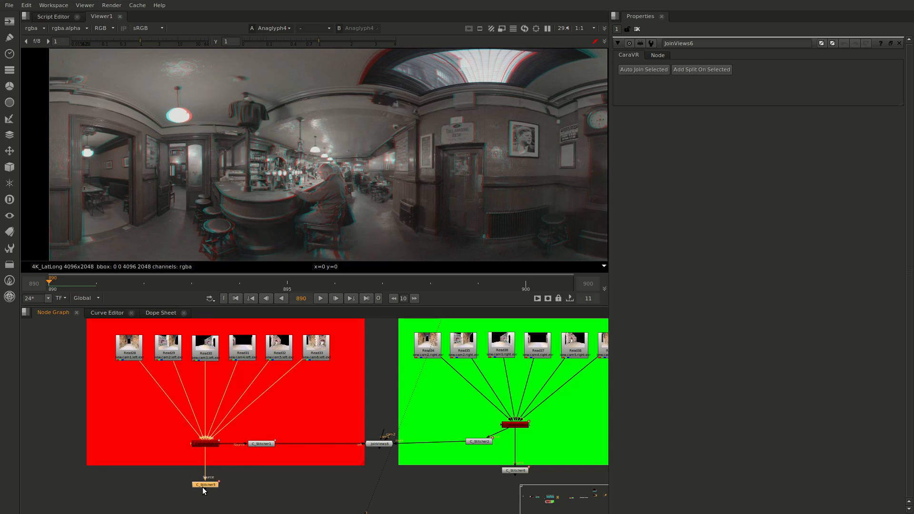
click(358, 497)
key(Tab)
key(Return)
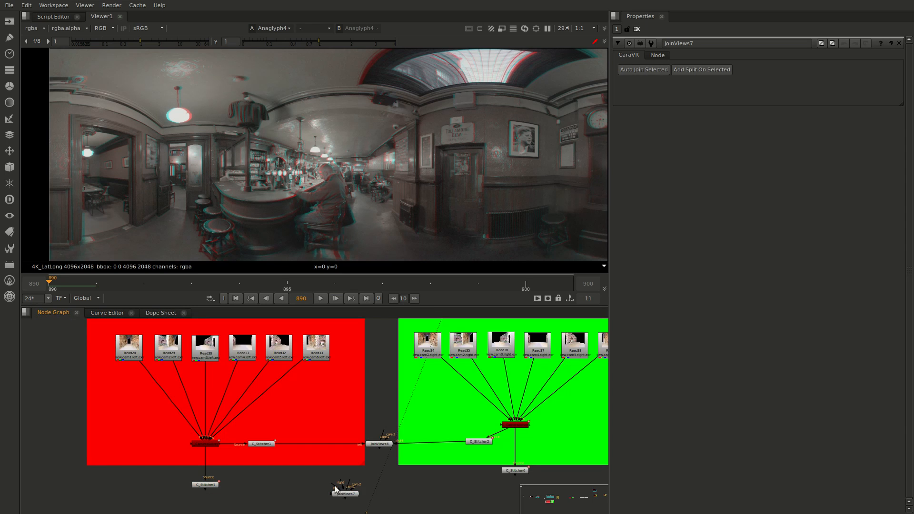
drag(333, 493, 509, 480)
drag(349, 494, 376, 485)
drag(519, 472, 519, 487)
Add an Anaglyph node after the JoinViews fed by C_Stitcher1 and C_Stitcher2, and set its amtcolour to 0.2
click(388, 444)
key(Tab)
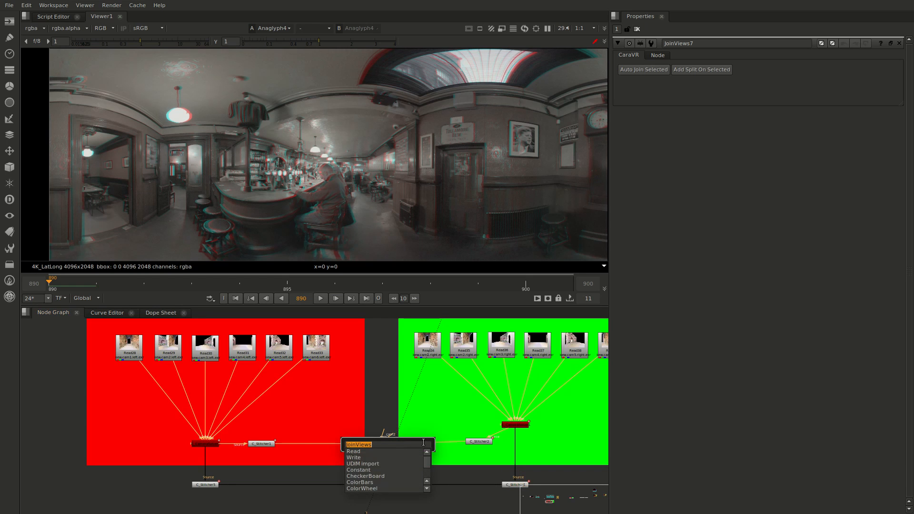
text(ang)
key(BackSpace)
text(aglyph)
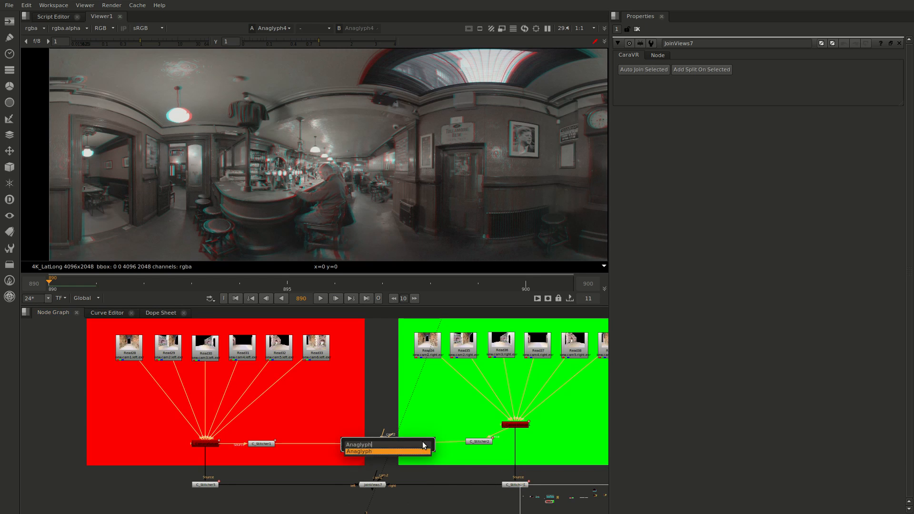
key(Return)
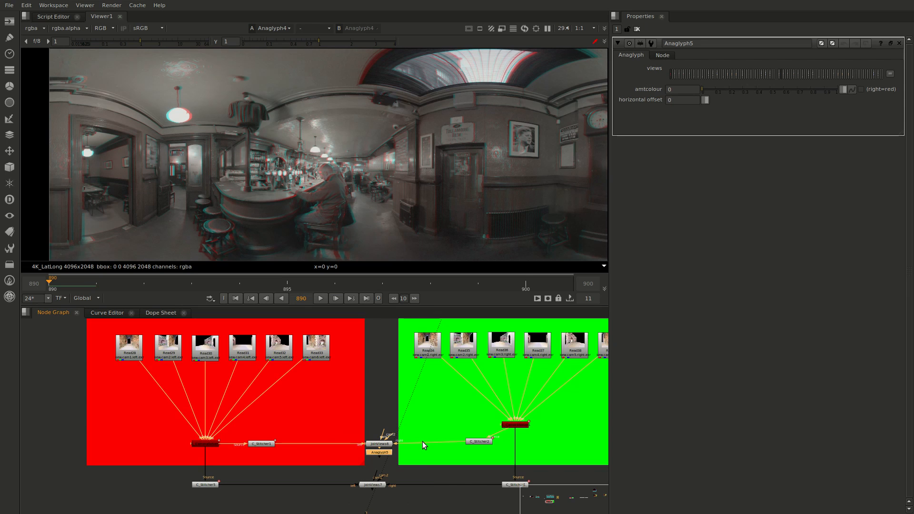
click(698, 88)
text(0.2)
key(Return)
Duplicate the Anaglyph node with its 0.2 amtcolour onto the second JoinViews node
click(382, 453)
click(371, 486)
key(ctrl+v)
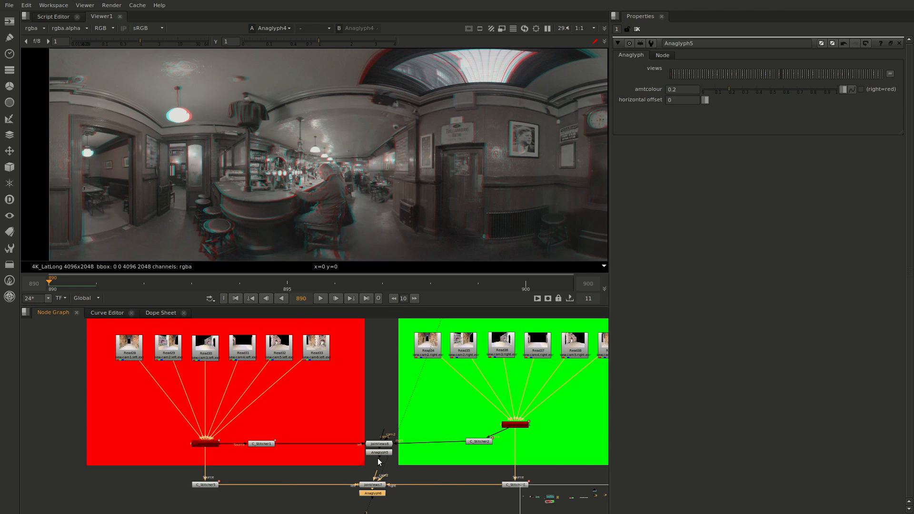
View Anaglyph5 and Anaglyph6 in turn, comparing the full lat-long stitches of the brick courtyard at their different convergence settings
click(381, 453)
key(1)
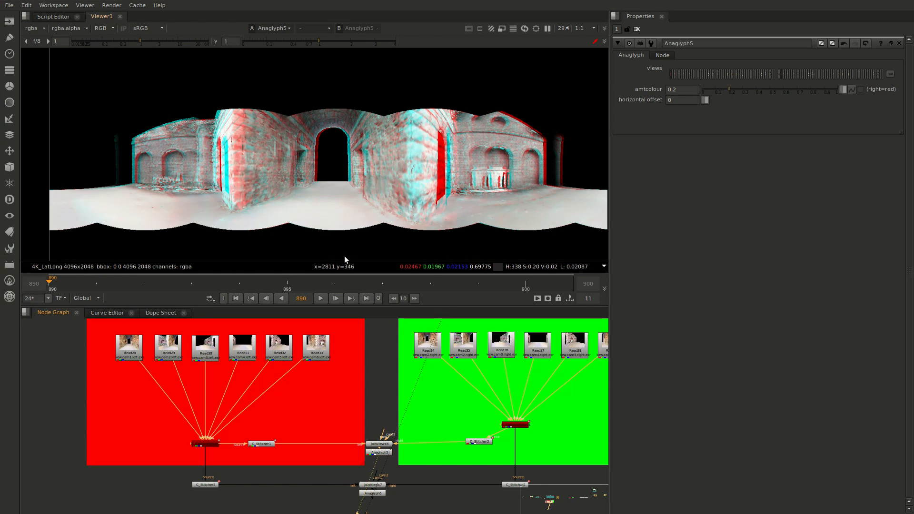
click(374, 495)
key(1)
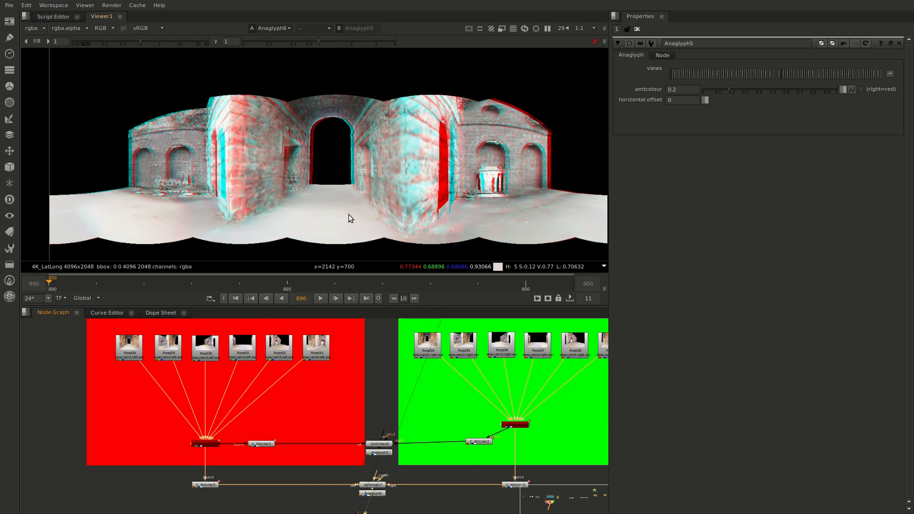
key(1)
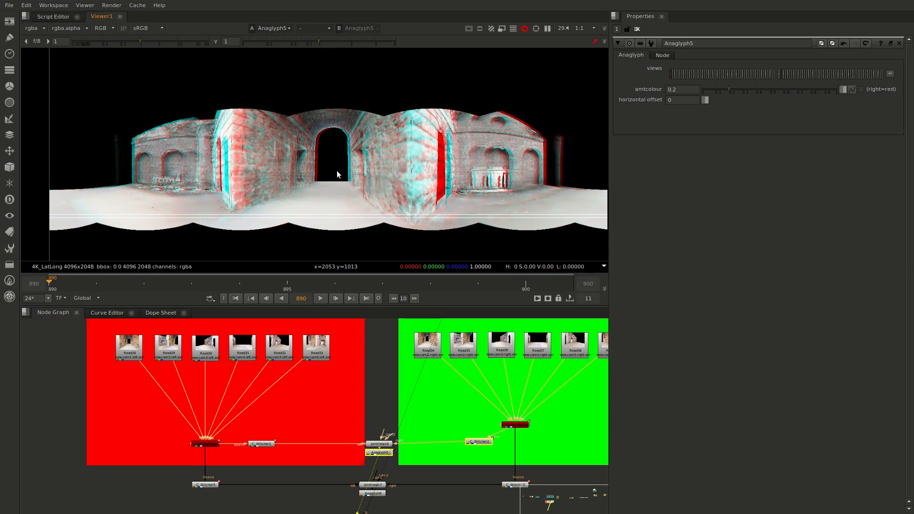
key(2)
key(1)
key(2)
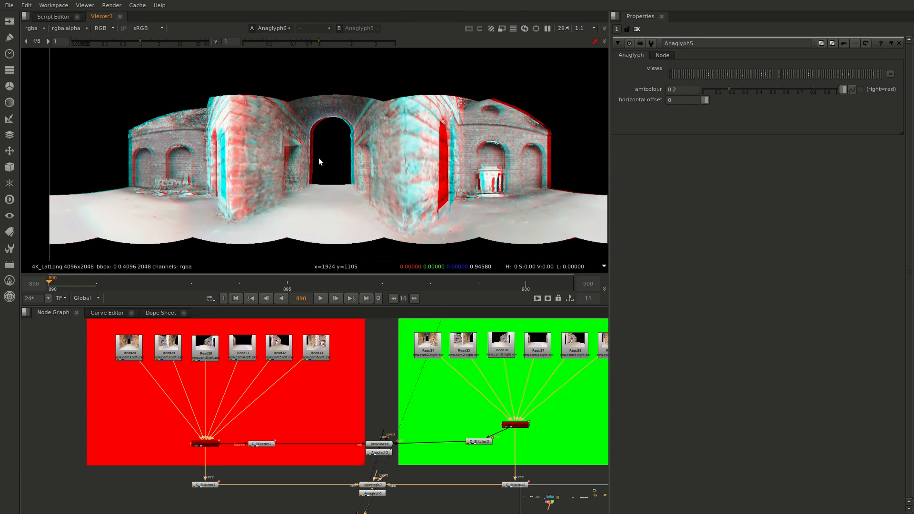
key(1)
Alternate between Anaglyph5 and Anaglyph6 at closer range, comparing the red/cyan separation around the central archway and the nearby brick walls
scroll(310, 154, up, 2)
key(2)
key(1)
key(2)
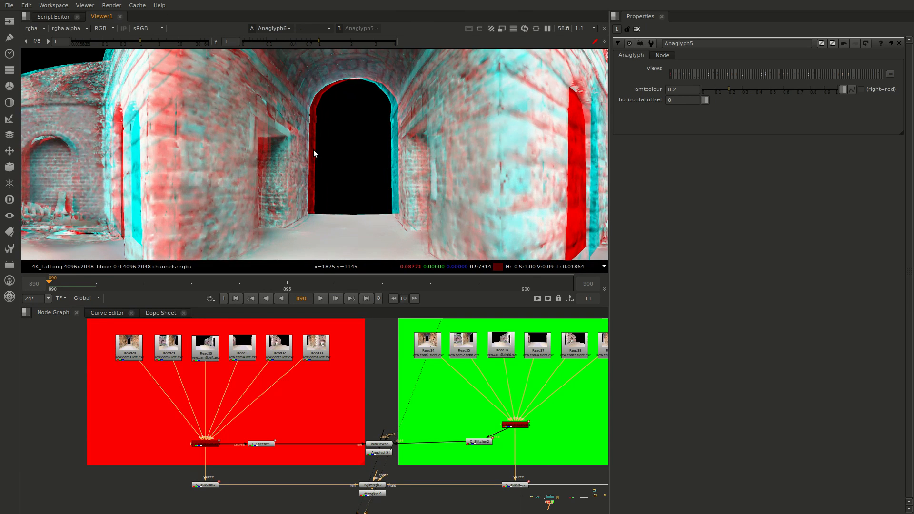
key(1)
key(2)
key(1)
key(2)
key(1)
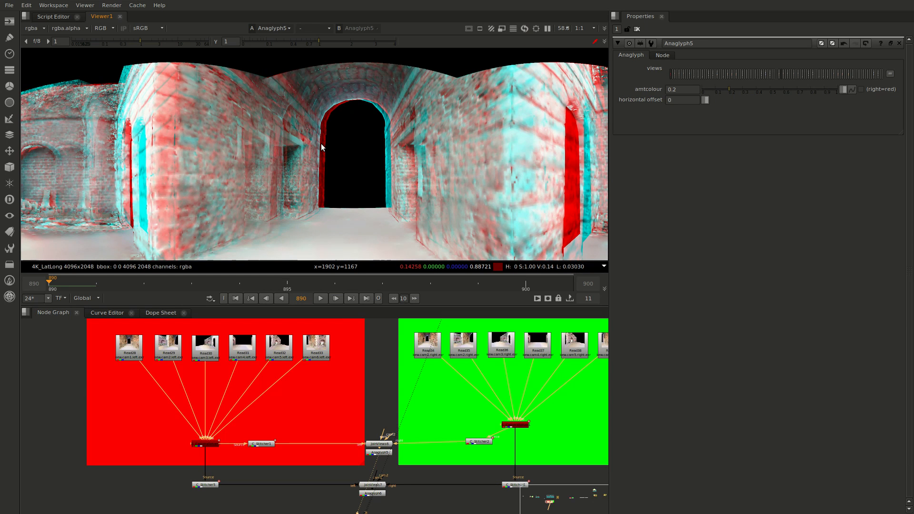
key(2)
key(1)
key(2)
key(1)
key(2)
key(1)
key(2)
key(1)
key(2)
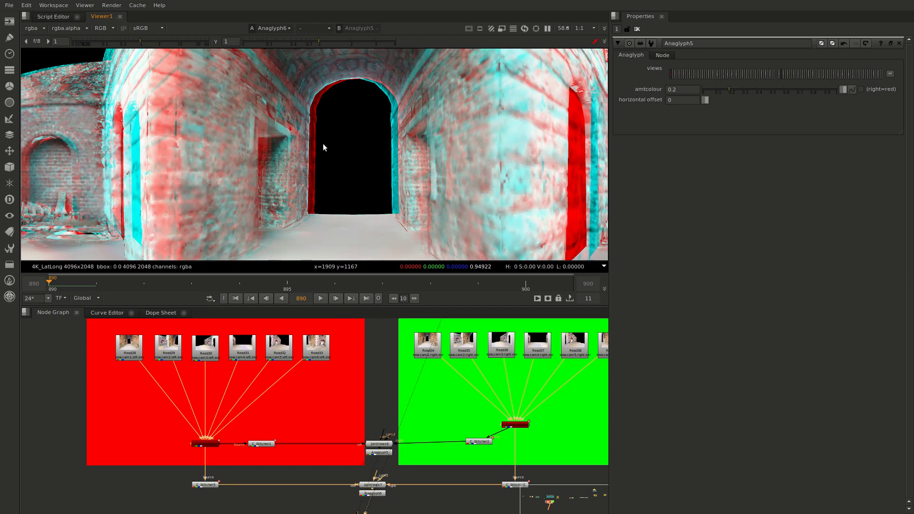
Compare Anaglyph5 and Anaglyph6 in alternation at a wider framing of the courtyard lat-long, checking how convergence shifts the walls
key(1)
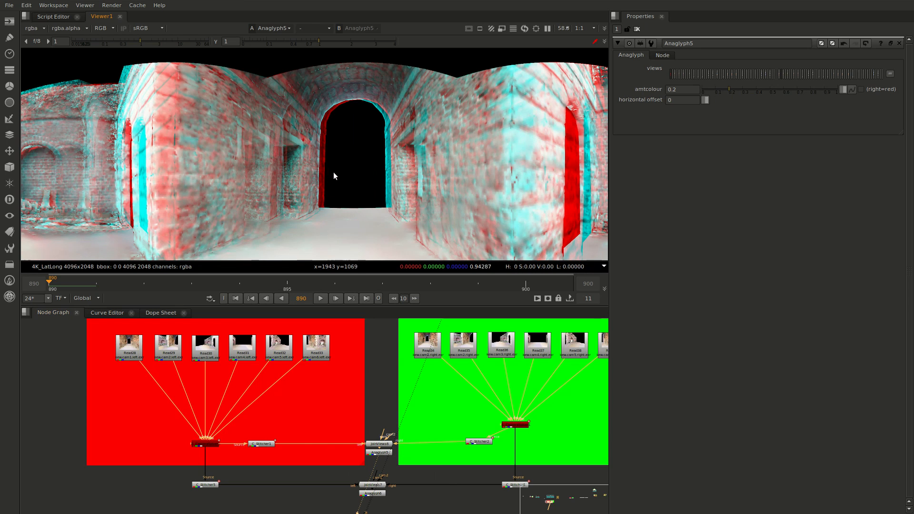
scroll(399, 162, down, 3)
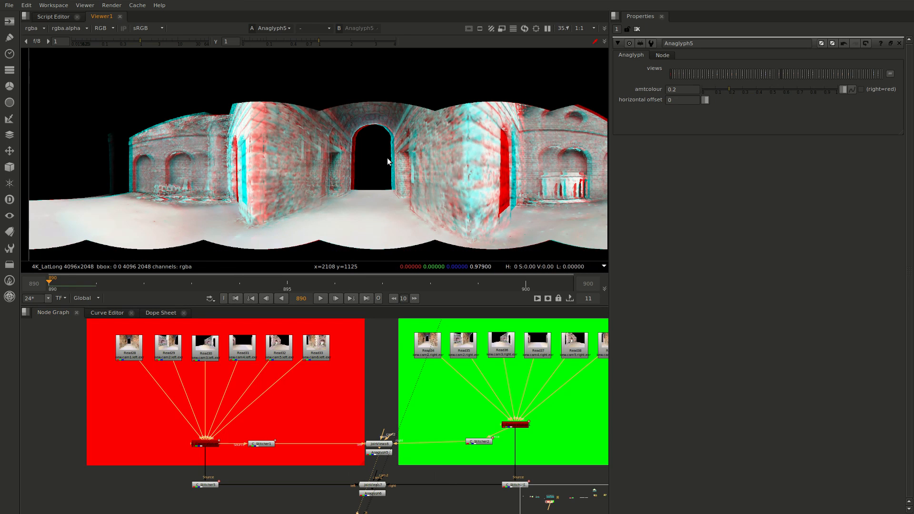
key(2)
key(1)
key(2)
key(1)
key(2)
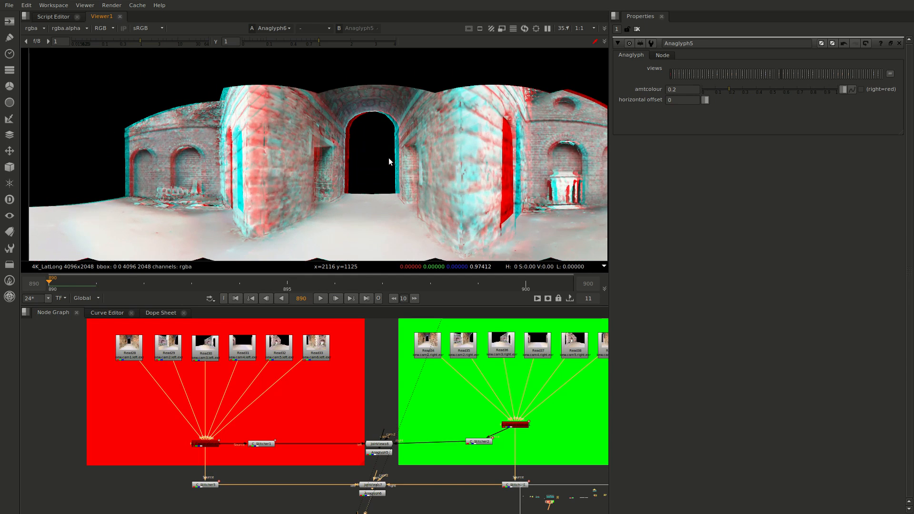
key(1)
scroll(216, 165, up, 3)
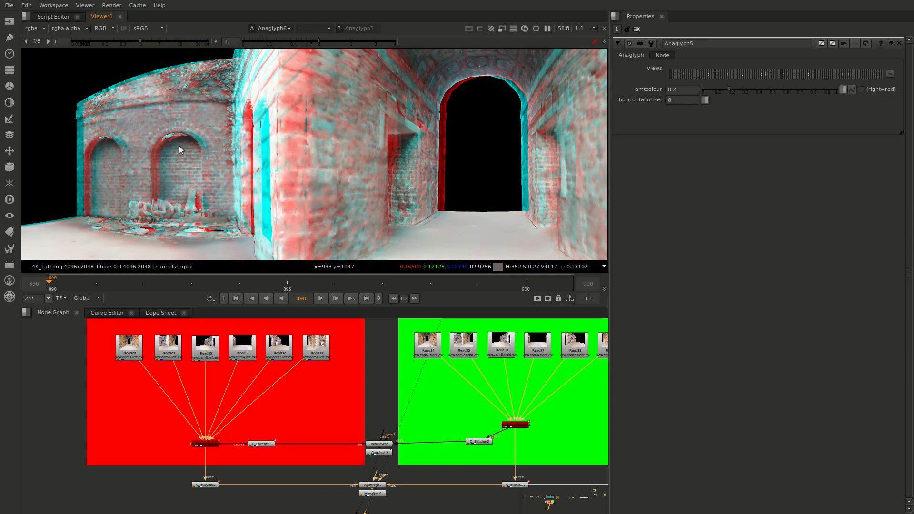
Alternate between Anaglyph5 and Anaglyph6 around the distant brick arches and the near wall corner, comparing their red/cyan separation
key(2)
key(1)
key(2)
key(1)
key(2)
key(1)
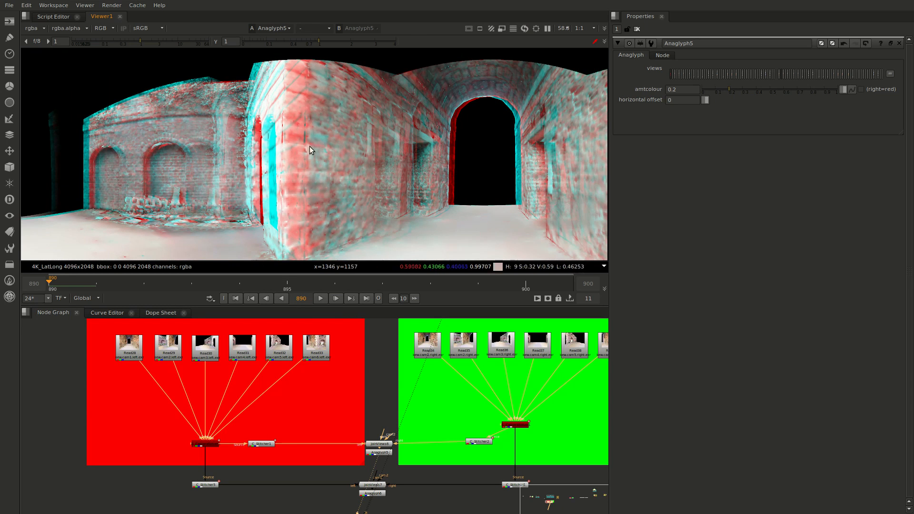
middle_drag(423, 163, 325, 171)
key(2)
key(1)
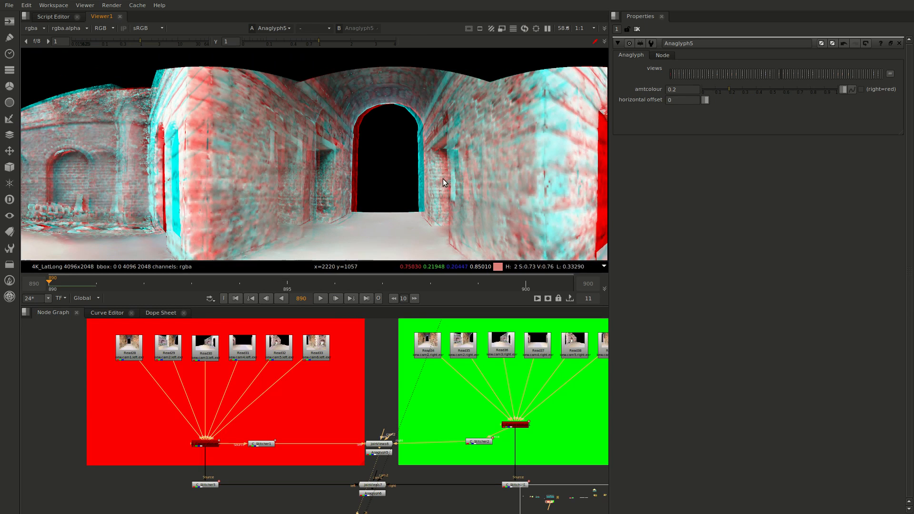
View Anaglyph4 and Anaglyph2, the two stereo stitches of the pub rig fed by C_Stitcher3 and C_Stitcher4
middle_drag(560, 405, 233, 411)
scroll(261, 432, down, 5)
middle_drag(595, 431, 248, 443)
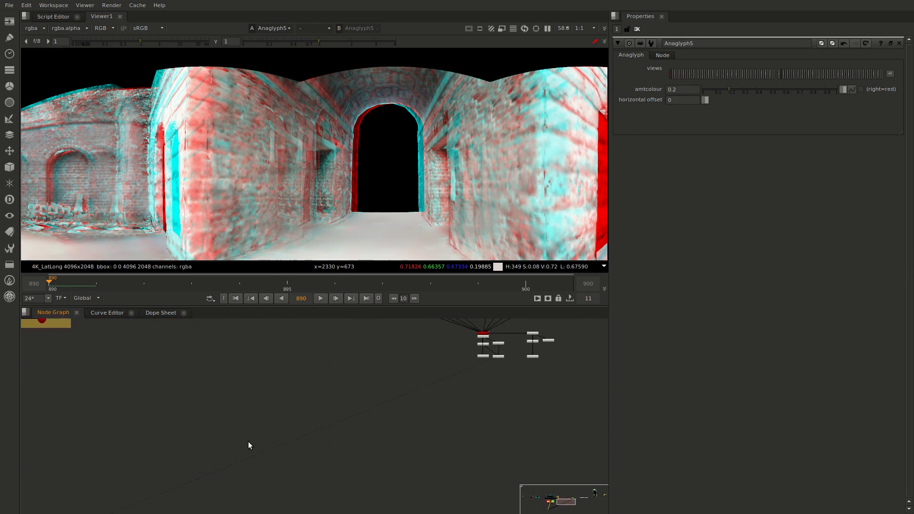
middle_drag(485, 361, 357, 456)
scroll(357, 456, up, 4)
scroll(513, 479, up, 3)
click(250, 440)
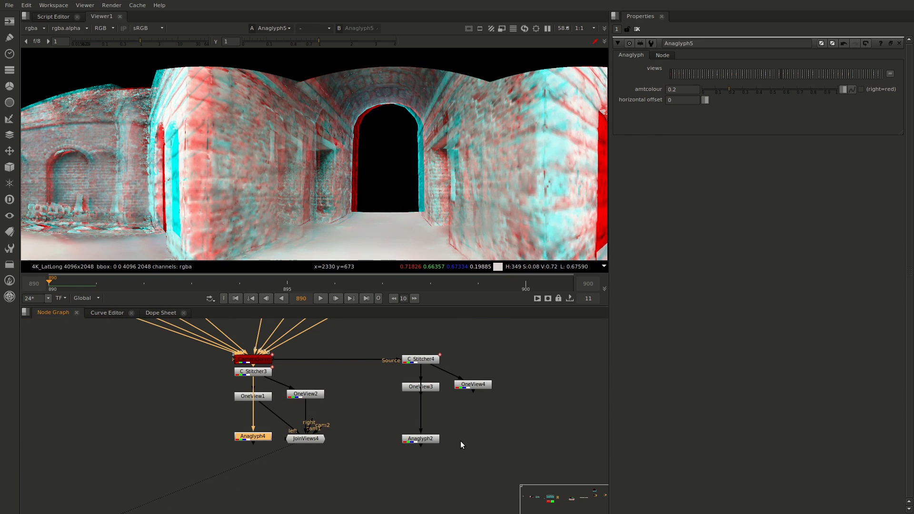
key(1)
click(429, 441)
key(2)
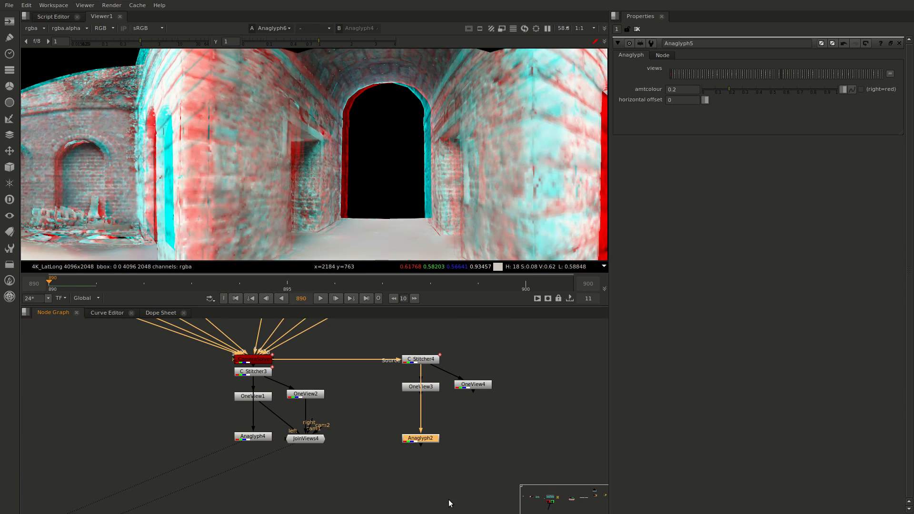
key(2)
key(1)
Examine Anaglyph2's red/cyan separation around the bar and seated customers, along with the rig's LEFT and RIGHT camera groups
scroll(429, 205, up, 3)
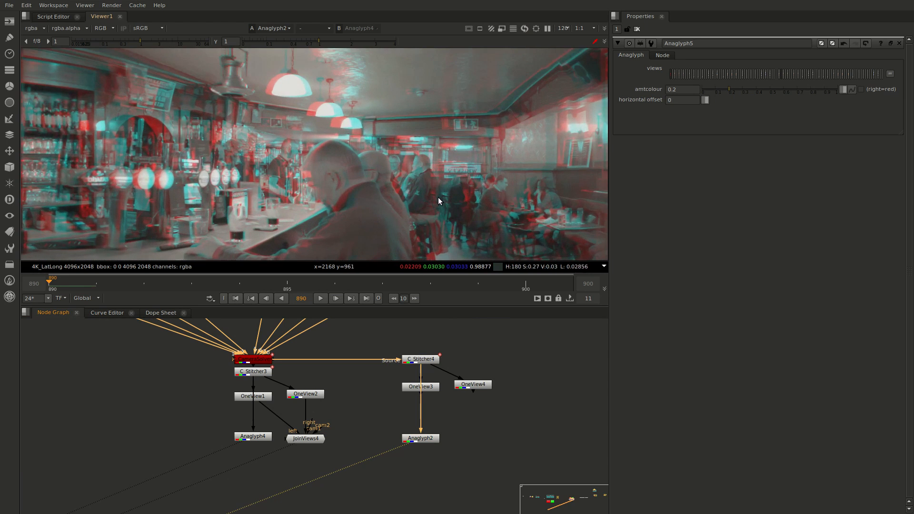
key(2)
scroll(404, 407, down, 5)
scroll(436, 453, up, 5)
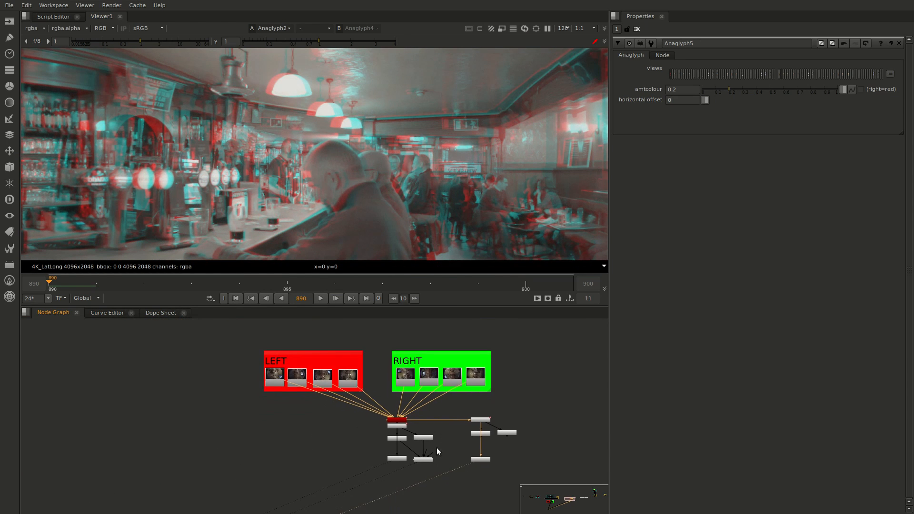
scroll(402, 403, down, 2)
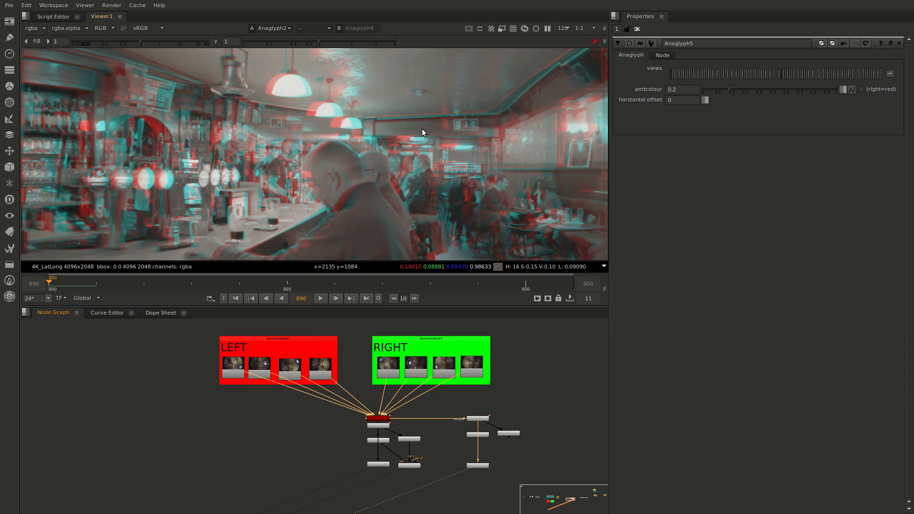
scroll(433, 136, down, 3)
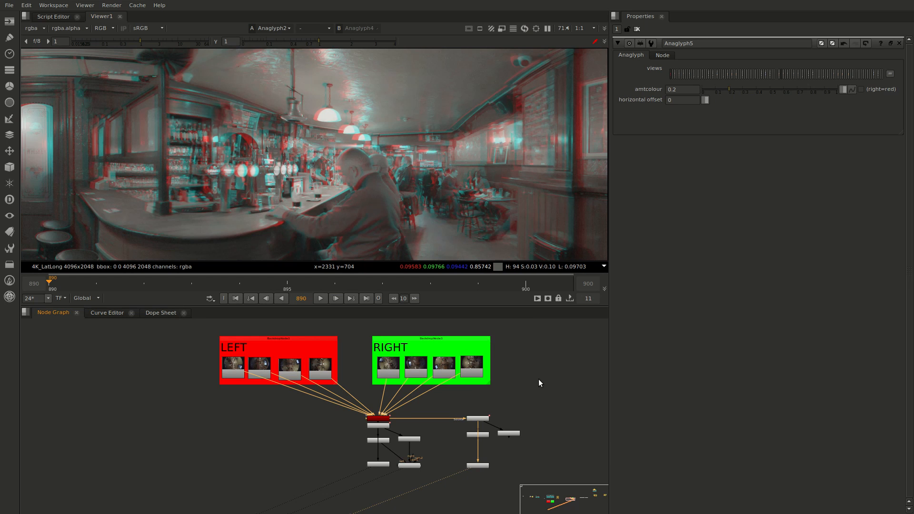
View individual source images from the unconnected row of sixteen Read nodes, including Read11 and Read13, with the full frame fitted
middle_drag(524, 404, 355, 408)
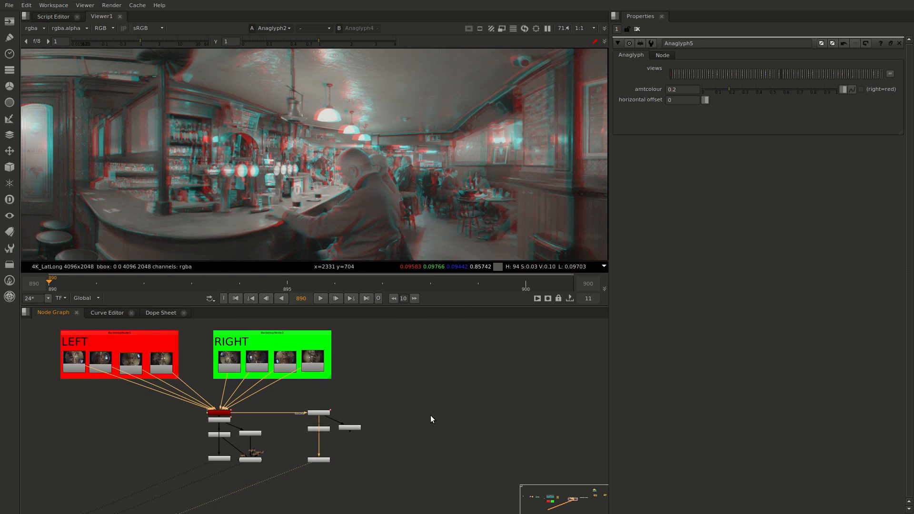
middle_drag(461, 421, 425, 434)
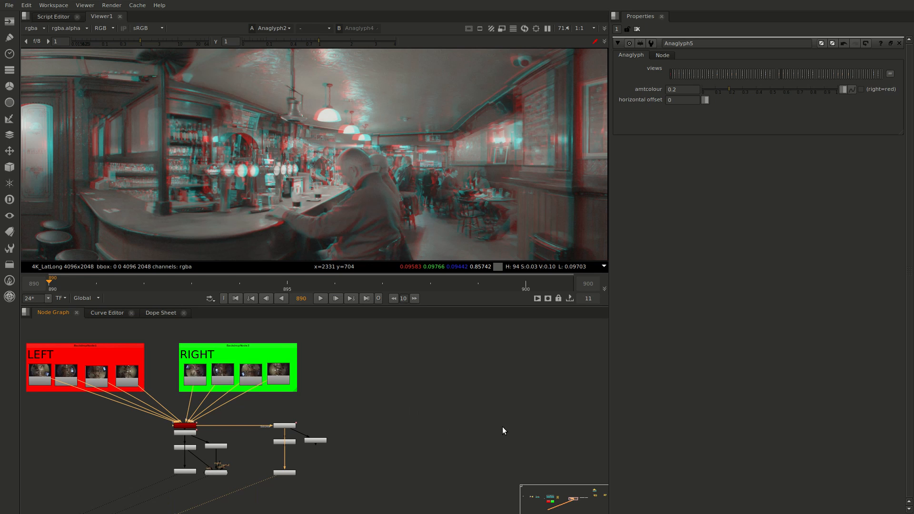
mouse_move(512, 426)
middle_down()
mouse_move(347, 428)
mouse_move(129, 452)
middle_up()
mouse_move(446, 449)
middle_down()
mouse_move(282, 480)
mouse_move(242, 465)
mouse_move(252, 471)
middle_up()
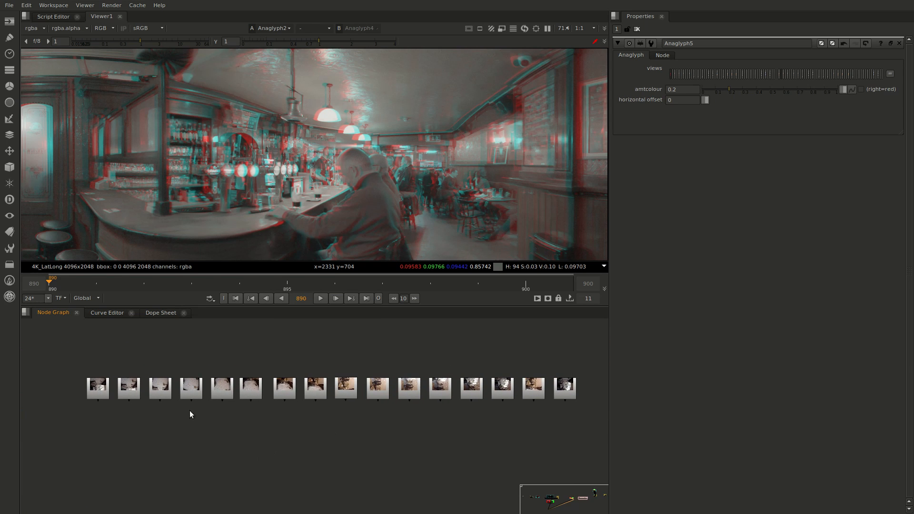
click(104, 389)
click(129, 388)
key(1)
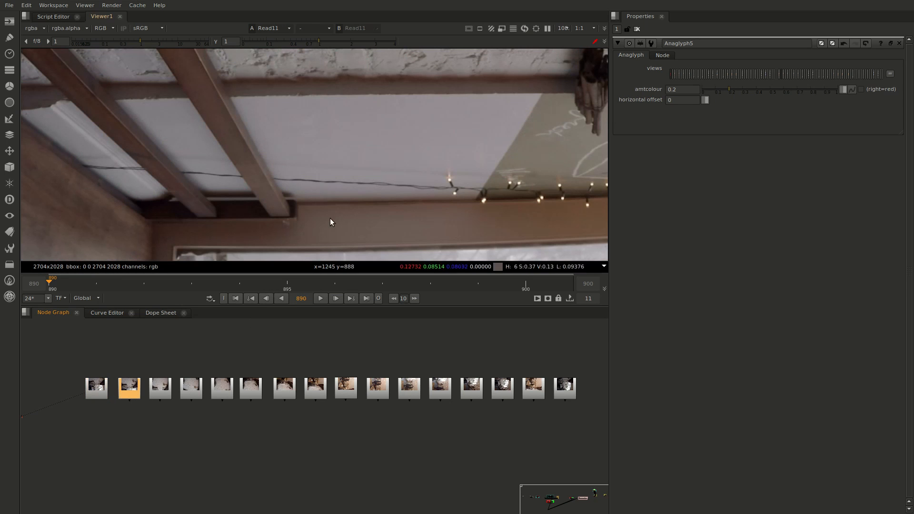
key(f)
scroll(438, 173, down, 2)
scroll(441, 200, up, 1)
middle_drag(442, 202, 420, 191)
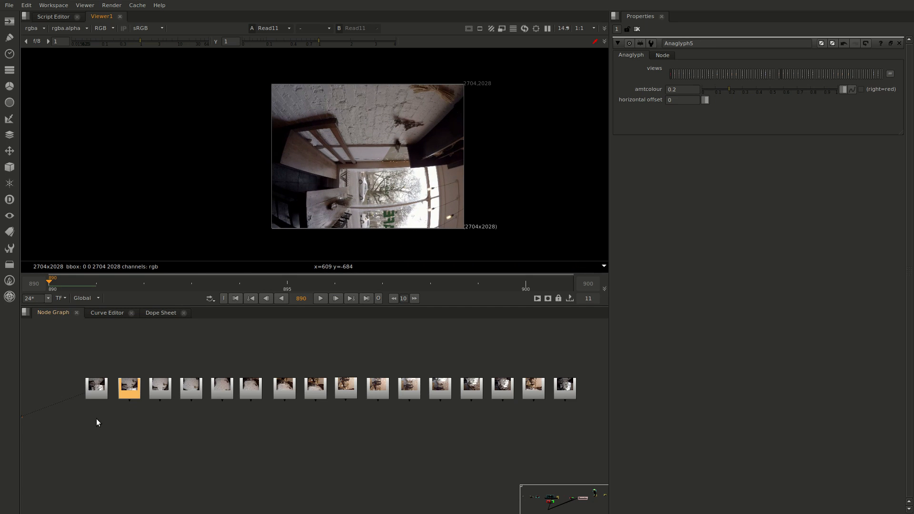
key(1)
click(164, 386)
key(1)
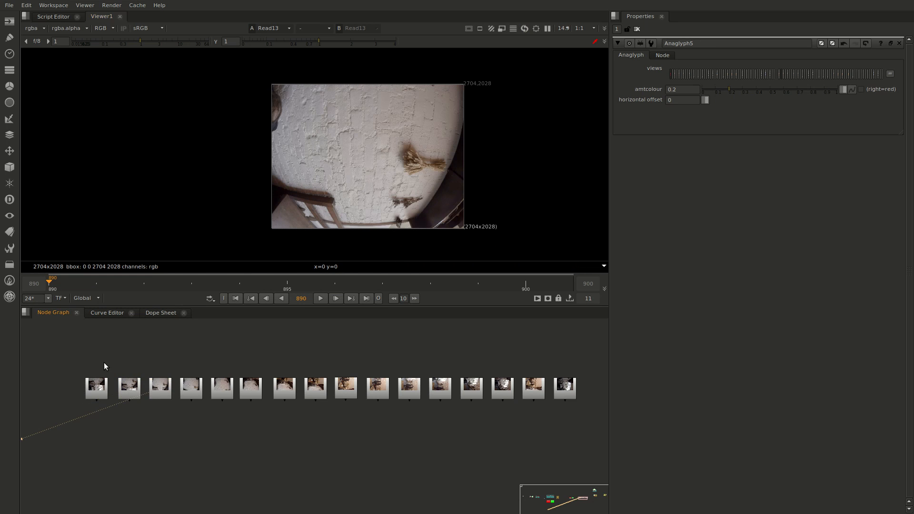
Add a C_CameraSolver fed by all sixteen Read nodes, and match and solve its cameras with the default settings
drag(72, 361, 579, 430)
key(Tab)
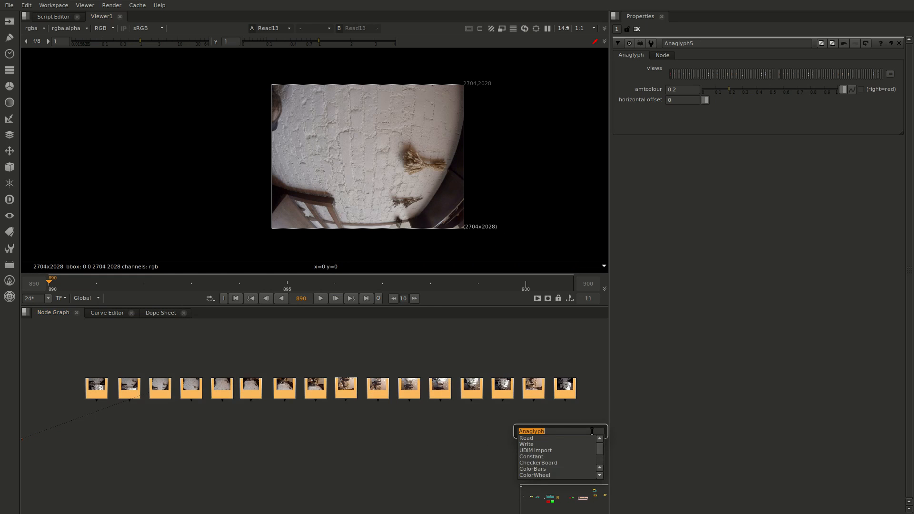
text(C_C)
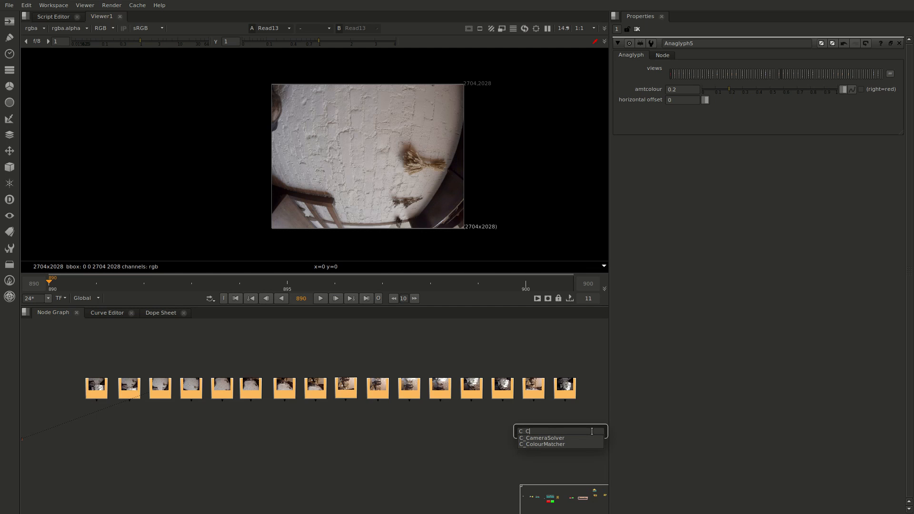
key(Return)
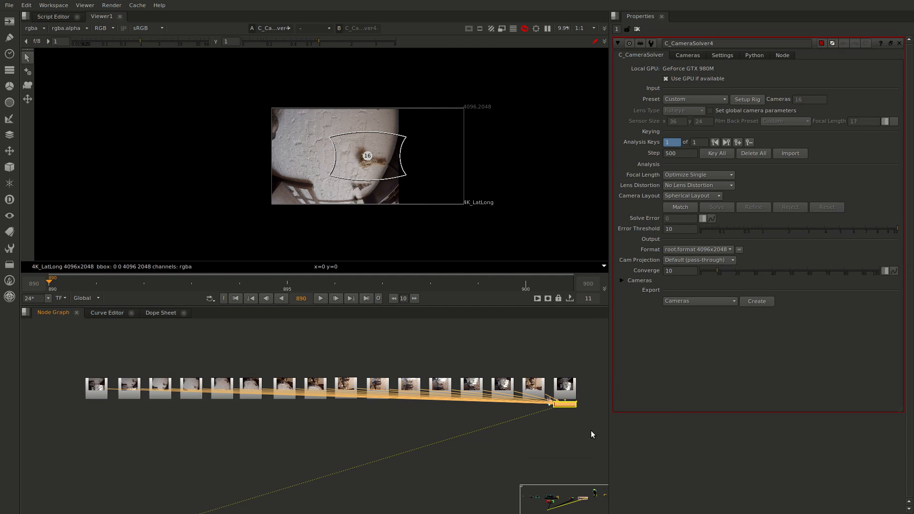
click(678, 208)
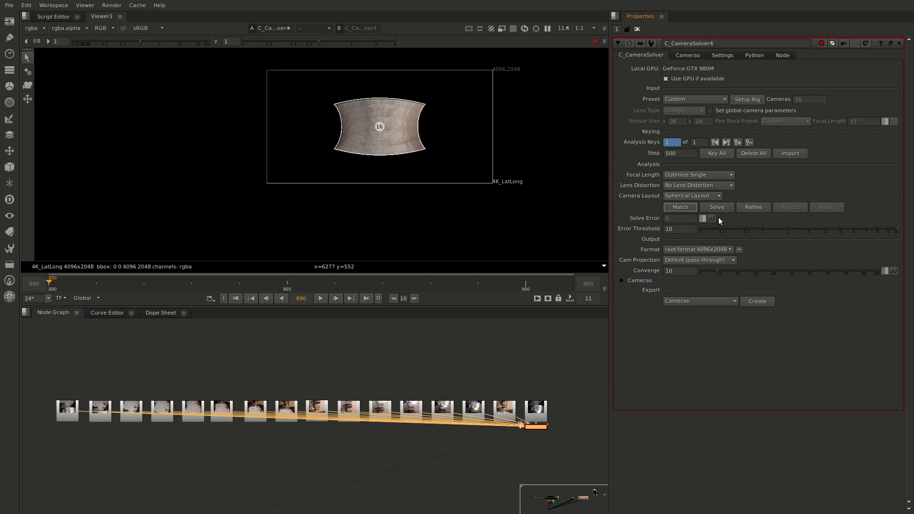
click(721, 208)
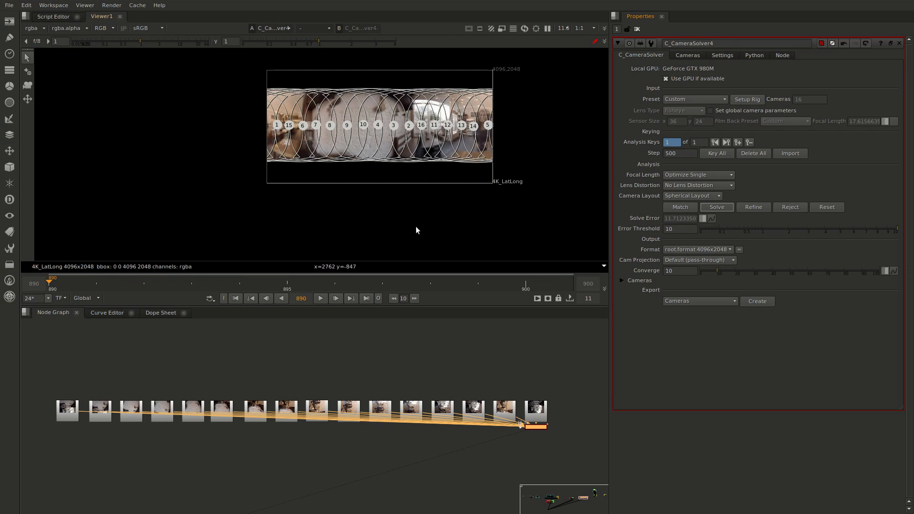
Examine the camera overlaps in the solved café lat-long and camera1's parameters in the solver's camera list
scroll(384, 207, up, 3)
scroll(419, 152, up, 2)
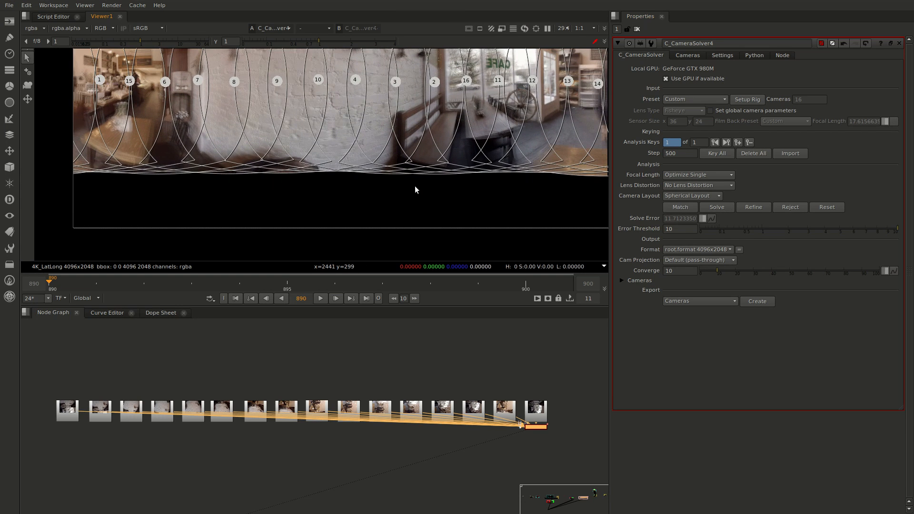
scroll(444, 176, up, 1)
scroll(430, 171, down, 2)
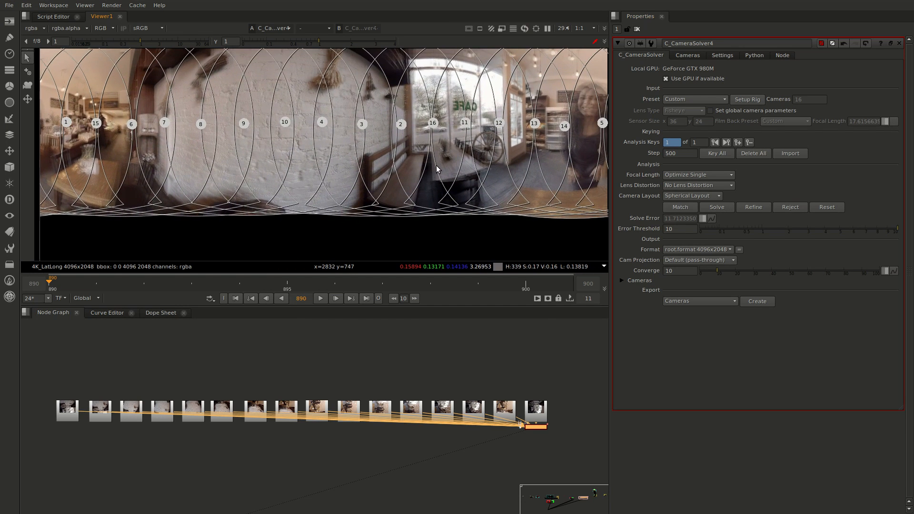
scroll(424, 138, up, 3)
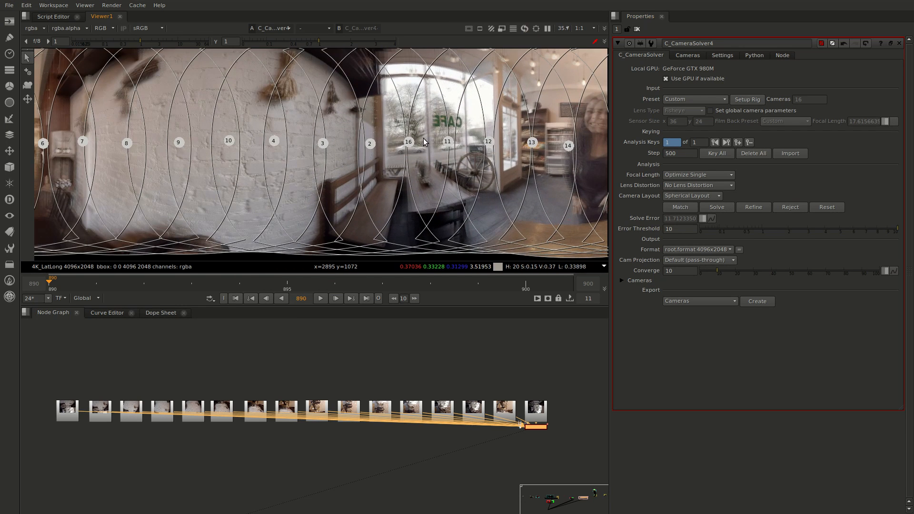
scroll(539, 118, down, 1)
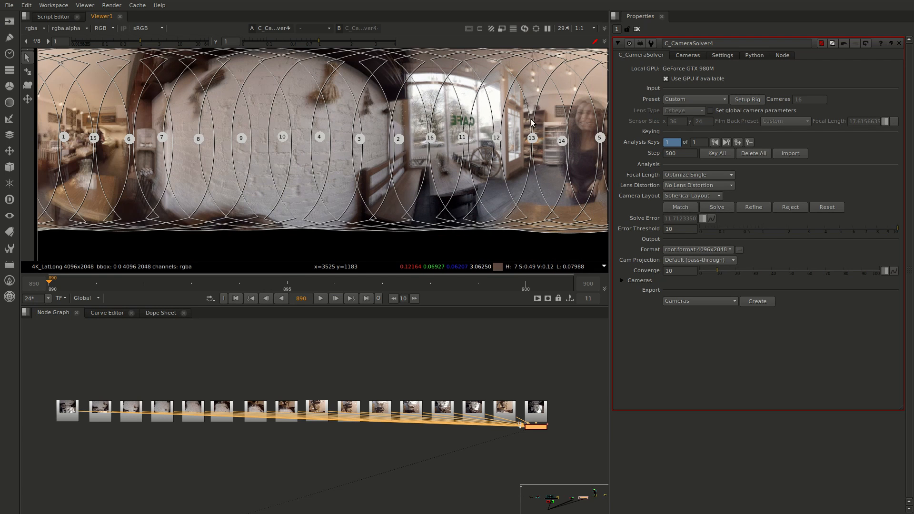
middle_drag(455, 148, 490, 156)
scroll(490, 156, down, 2)
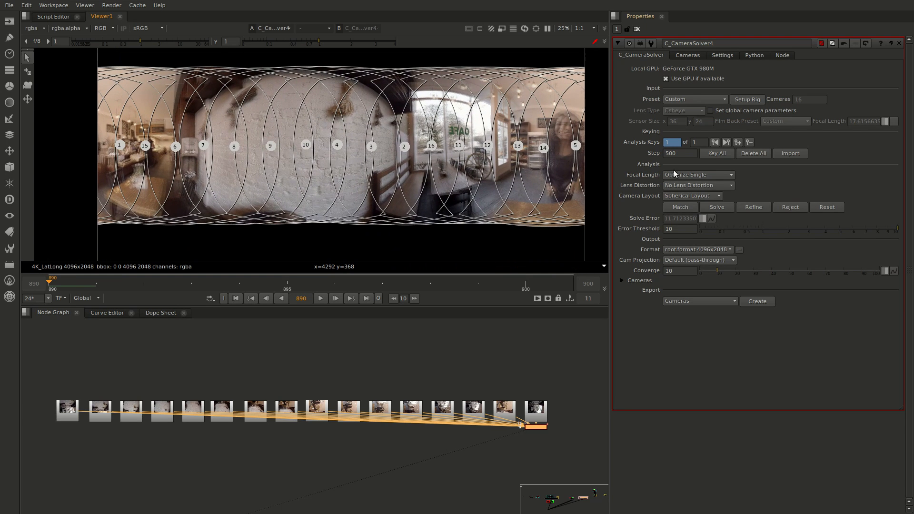
click(687, 55)
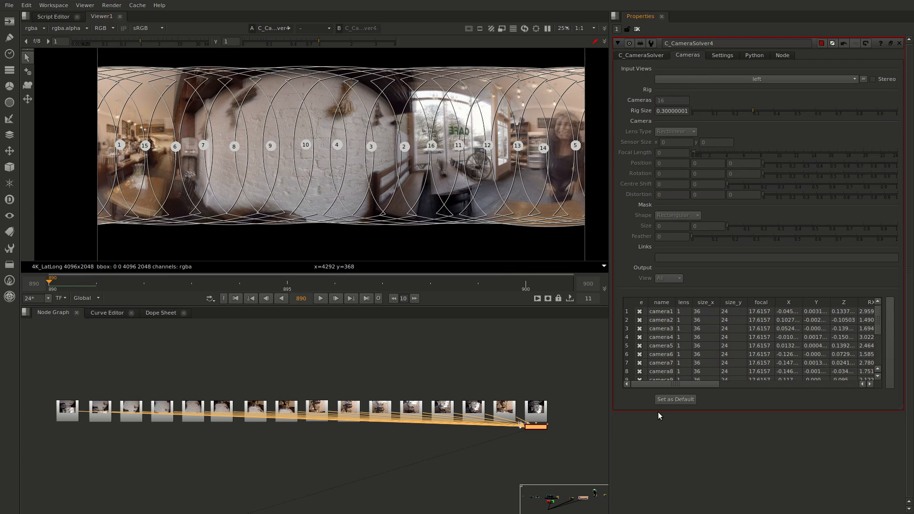
click(665, 311)
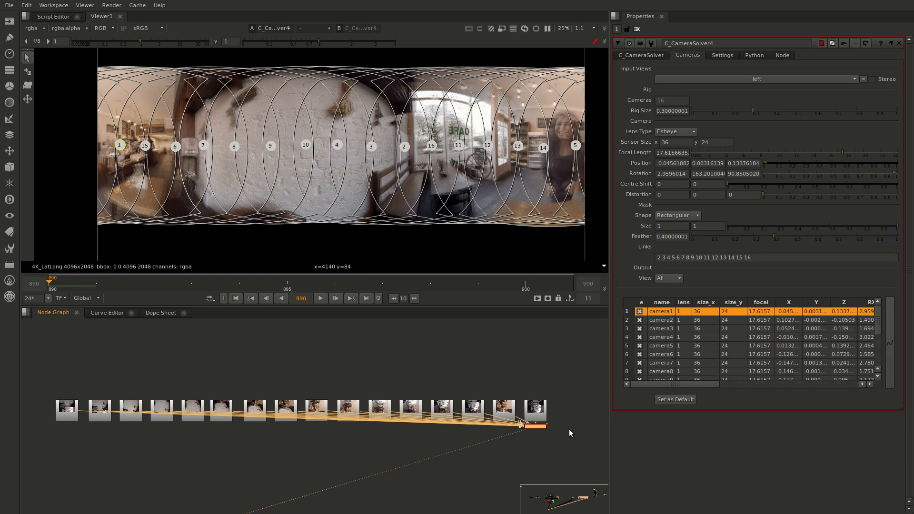
Add a C_Stitcher node below the sixteen-camera C_CameraSolver to stitch the café lat-long
middle_drag(569, 429, 553, 416)
middle_drag(581, 346, 587, 397)
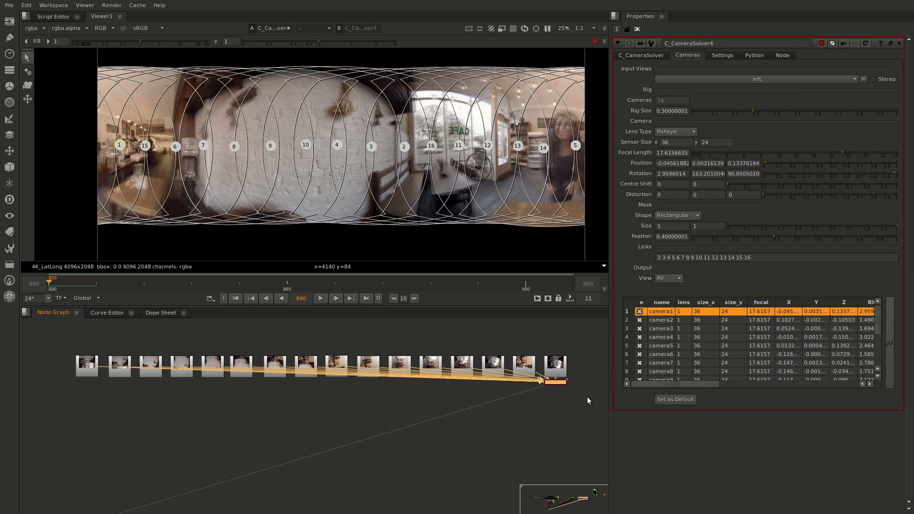
key(Tab)
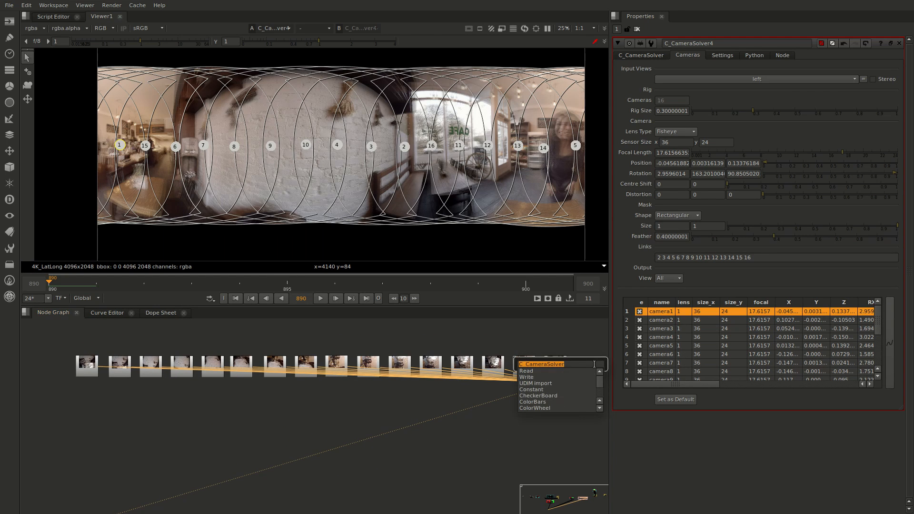
text(C_)
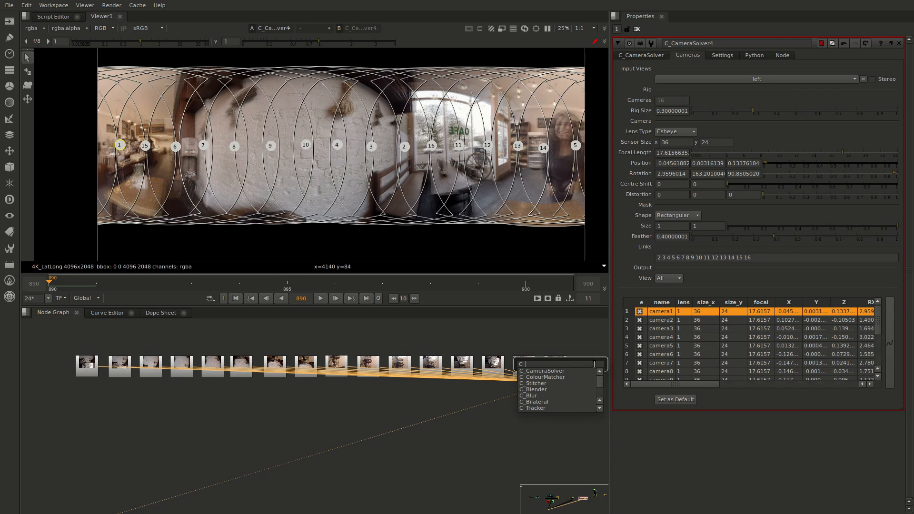
text(S)
key(Down)
key(Return)
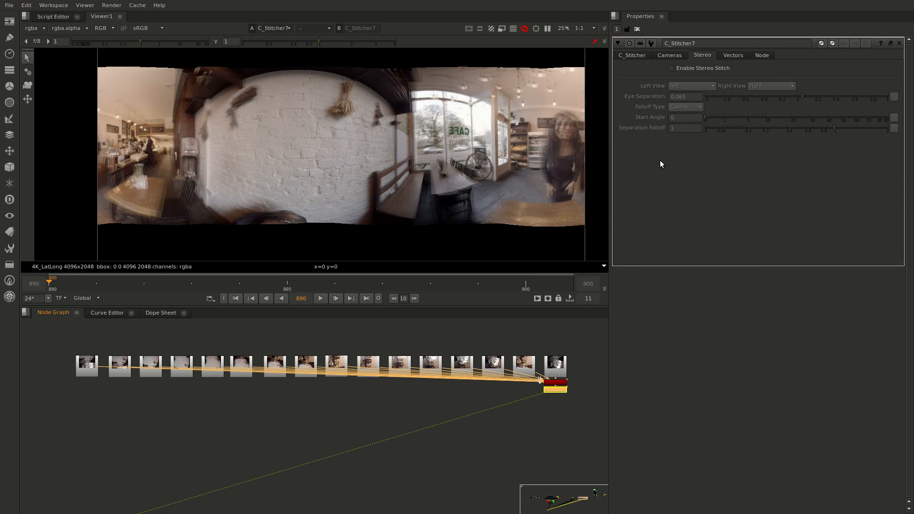
Enable stereo stitching on the C_Stitcher with left and right views, and check the viewer's list of primary views
click(678, 68)
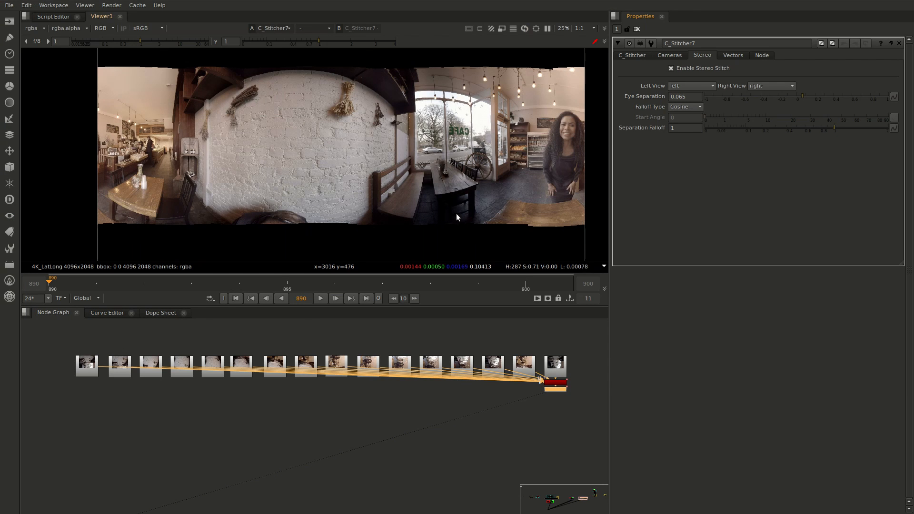
click(602, 43)
mouse_move(616, 52)
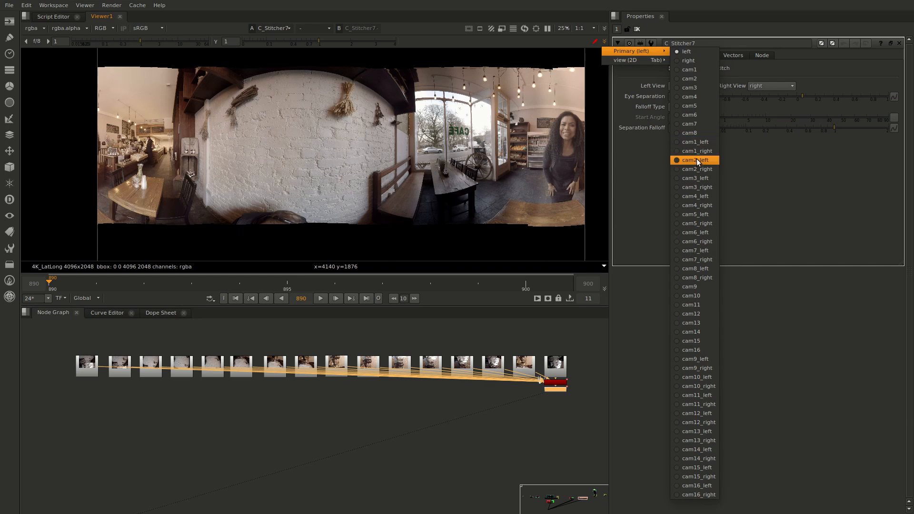
click(556, 414)
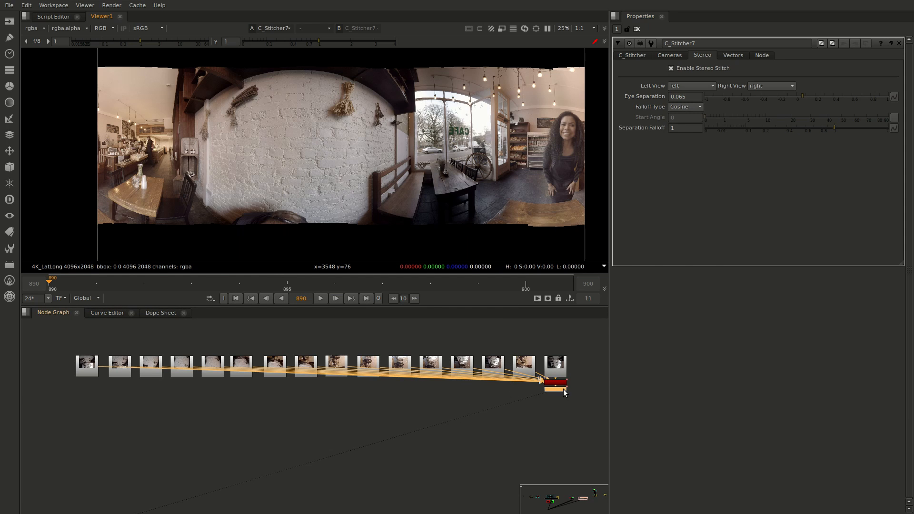
Examine the six-camera layout of the spherical rig in 3D by viewing the rig's Scene node
drag(563, 390, 556, 399)
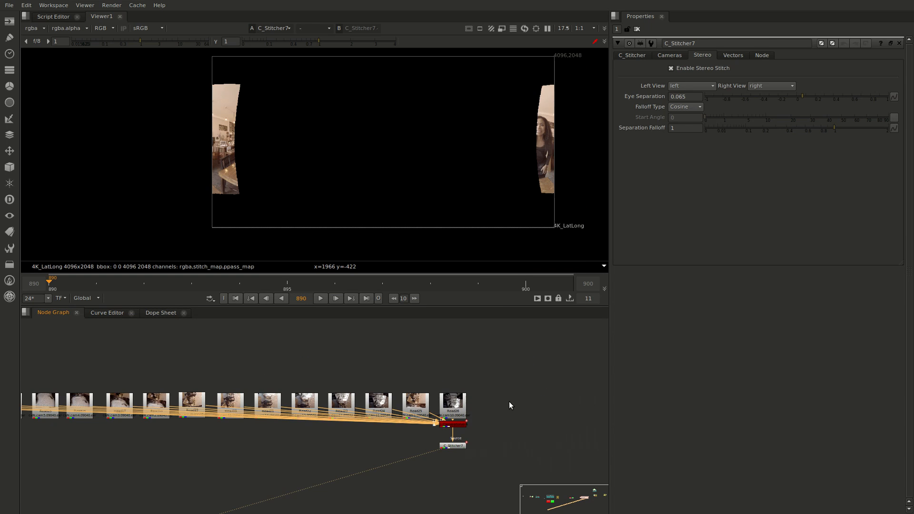
middle_drag(516, 409, 112, 439)
middle_drag(532, 346, 359, 414)
middle_drag(497, 343, 505, 472)
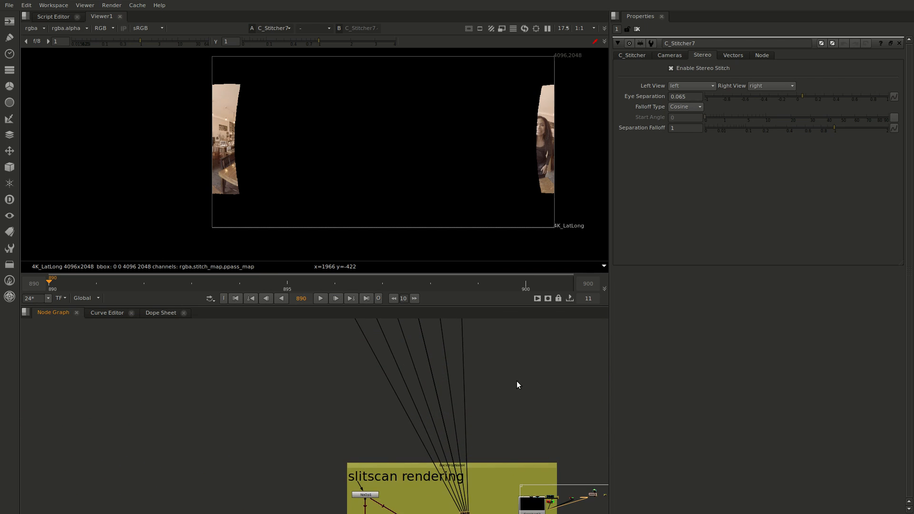
middle_drag(517, 331, 512, 448)
middle_drag(508, 395, 516, 492)
middle_drag(514, 431, 509, 475)
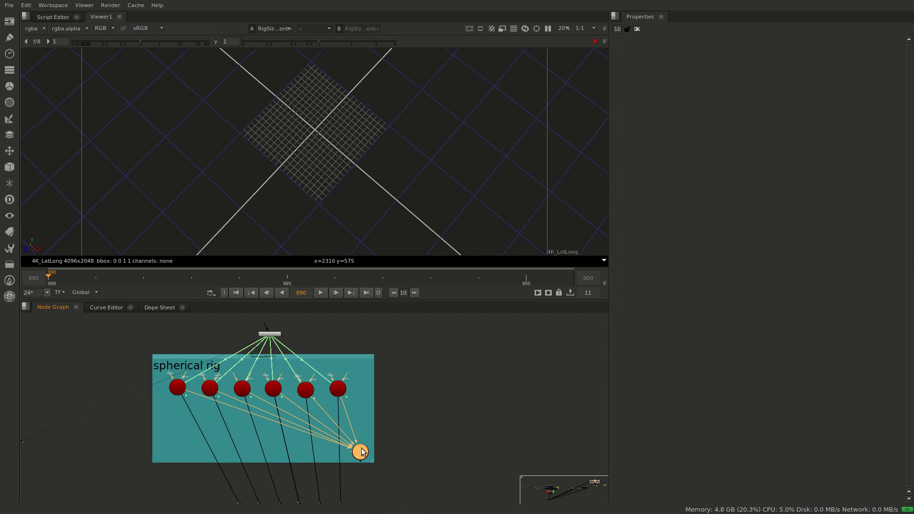
key(1)
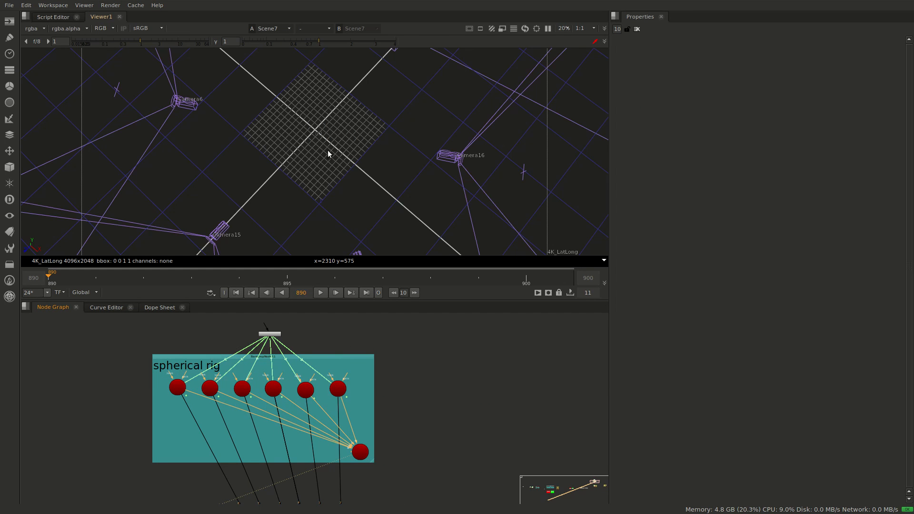
scroll(327, 146, down, 4)
ctrl+drag(324, 143, 429, 136)
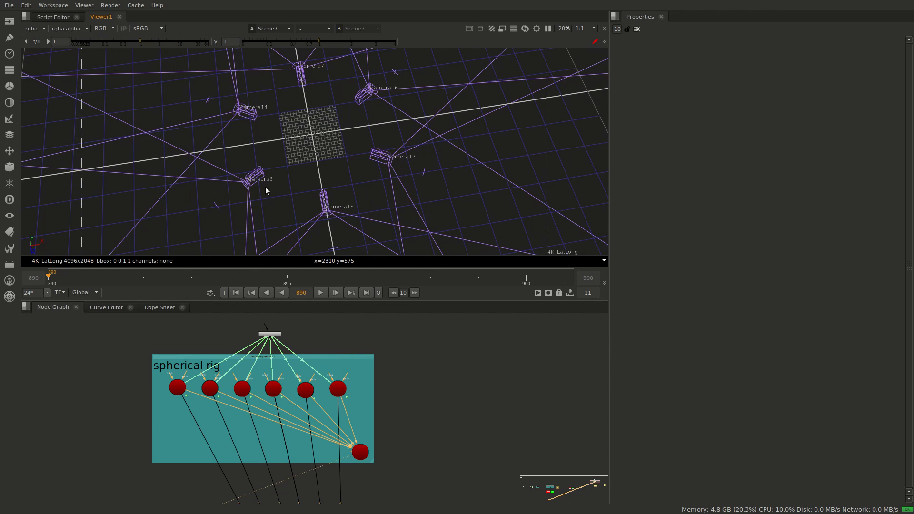
mouse_move(291, 125)
ctrl+mouse_down()
mouse_move(292, 153)
mouse_move(373, 122)
mouse_move(307, 118)
ctrl+mouse_up()
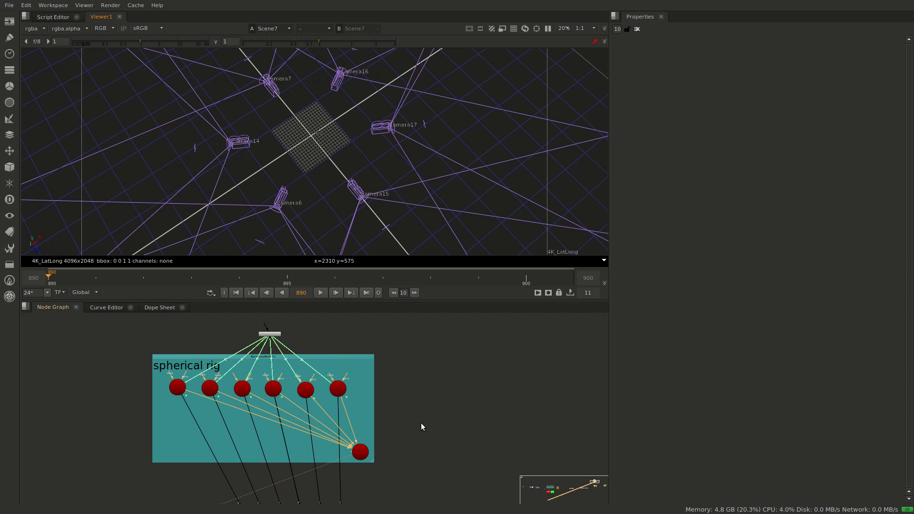
View Scene8 of the slitscan rendering group and examine how the virtual camera pair sits inside the ring of rig cameras
middle_drag(425, 435, 405, 332)
scroll(422, 398, down, 2)
scroll(422, 399, down, 2)
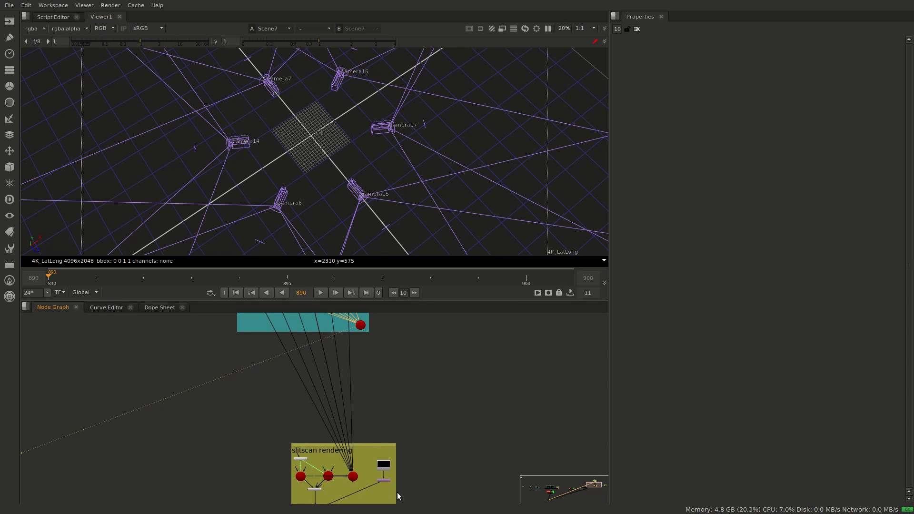
click(357, 478)
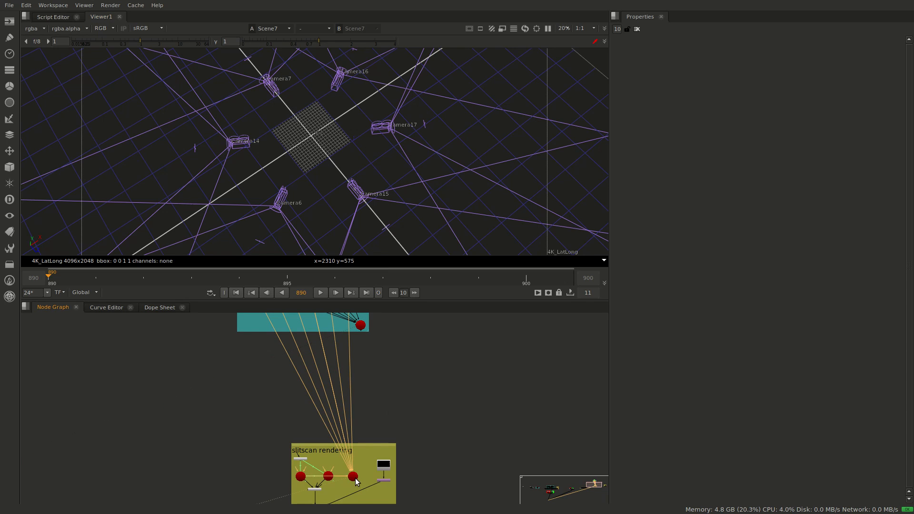
key(1)
scroll(325, 164, up, 2)
middle_drag(389, 152, 379, 181)
ctrl+drag(377, 184, 184, 151)
ctrl+drag(328, 174, 287, 177)
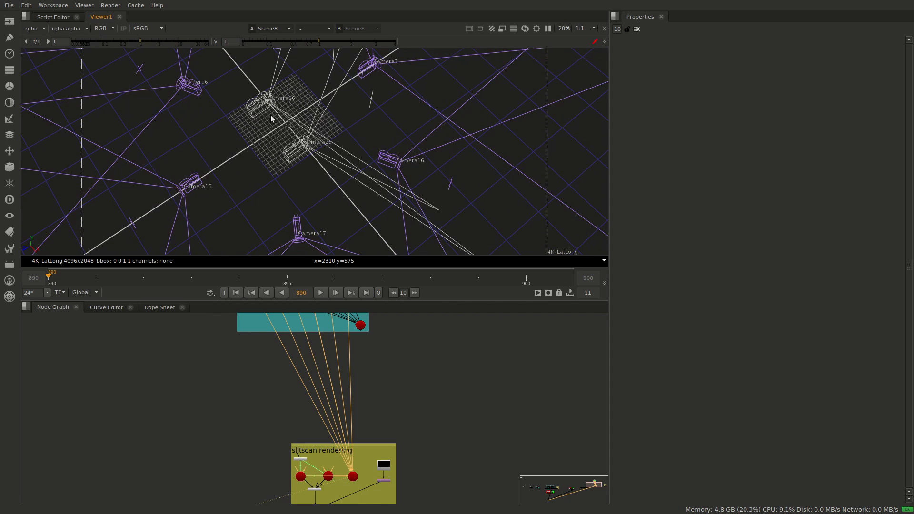
ctrl+drag(256, 166, 359, 145)
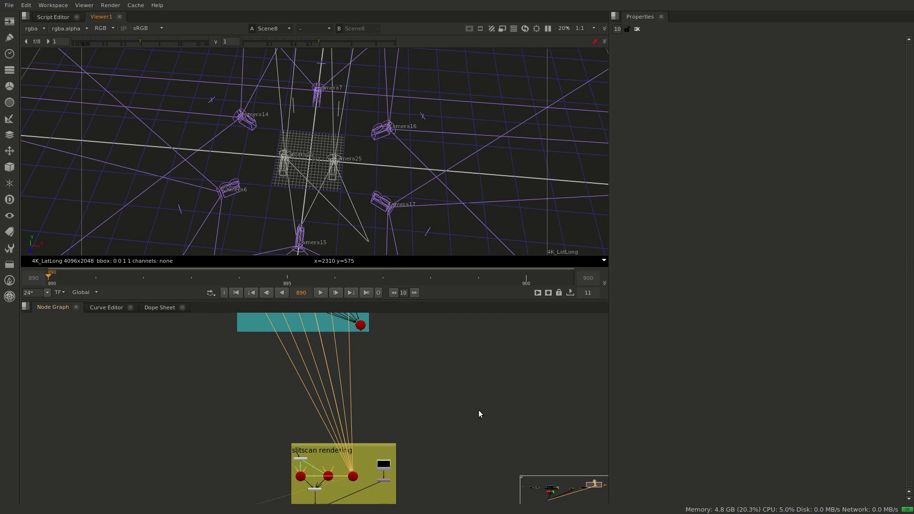
Select the two virtual cameras, Camera25 and Camera26, alternately in the 3D scene to identify the stereo pair
click(331, 164)
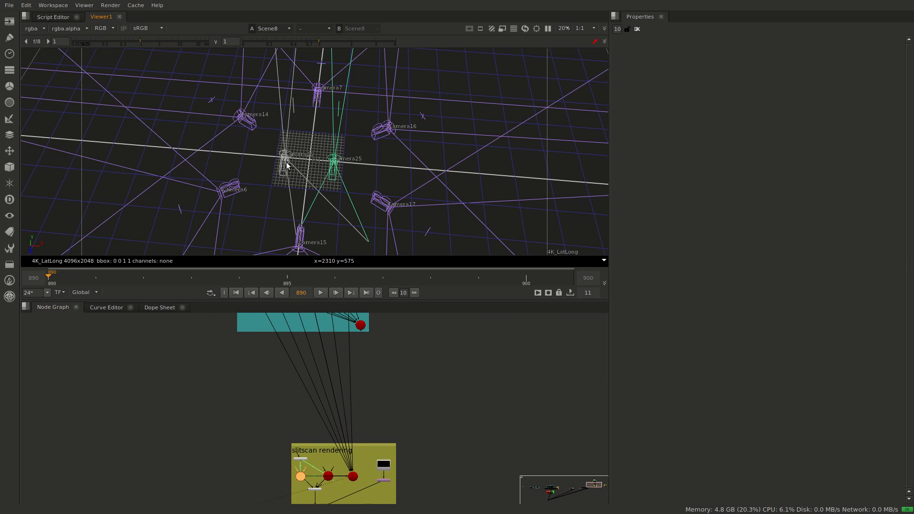
click(287, 162)
click(333, 165)
click(296, 164)
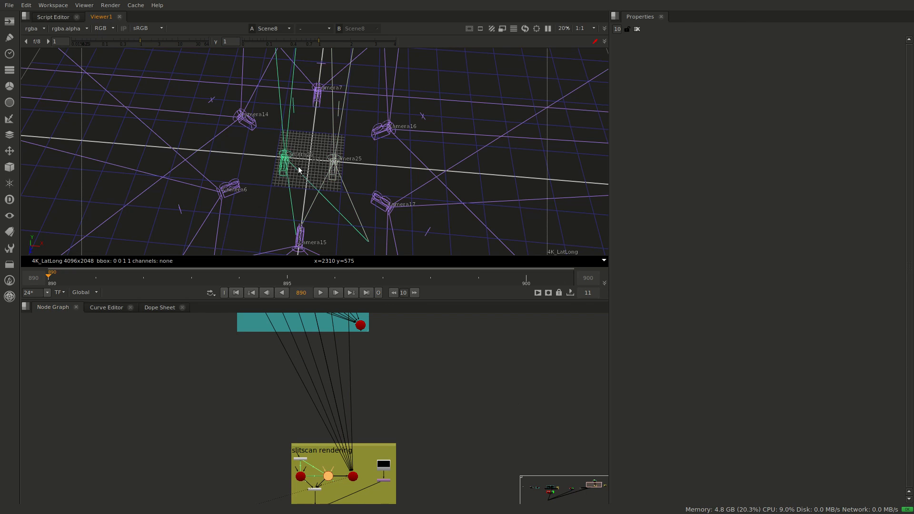
click(361, 168)
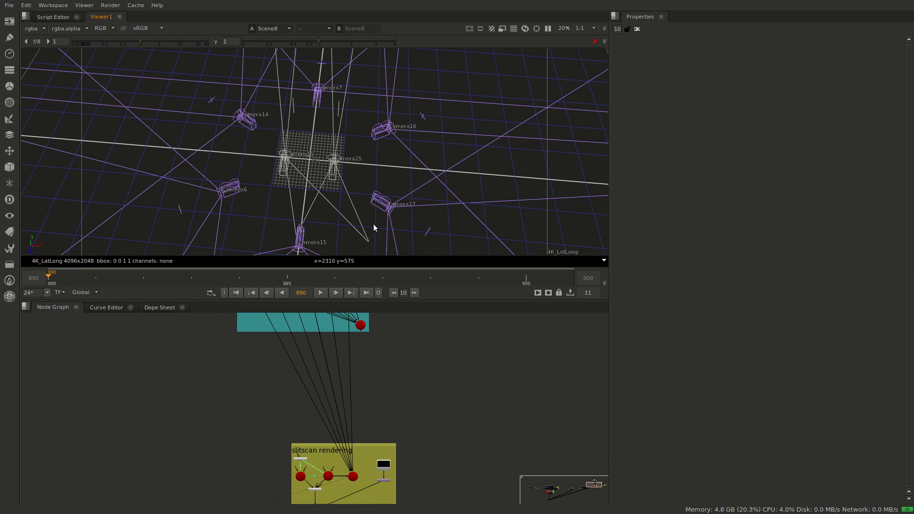
Open NoOp1 in the slitscan rendering group and set its Pan to 94 to rotate the virtual camera pair
middle_drag(505, 378, 508, 355)
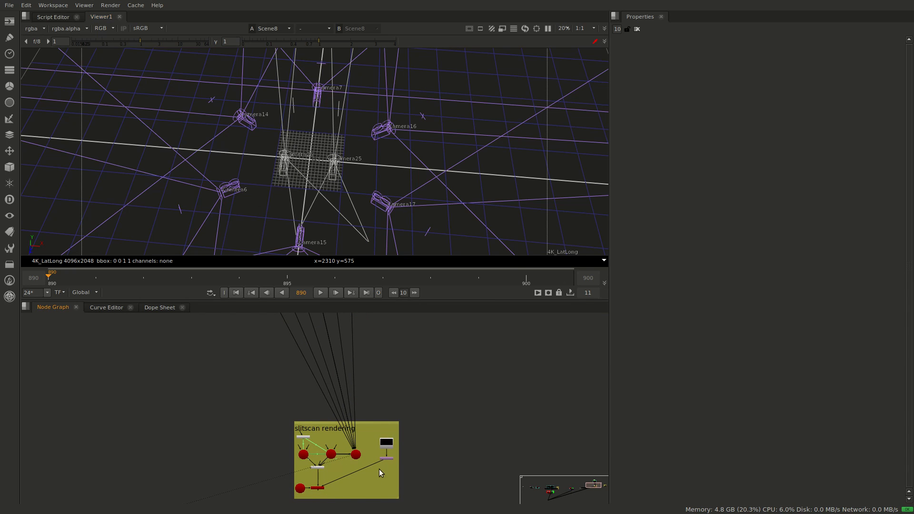
scroll(379, 469, up, 10)
scroll(379, 460, down, 10)
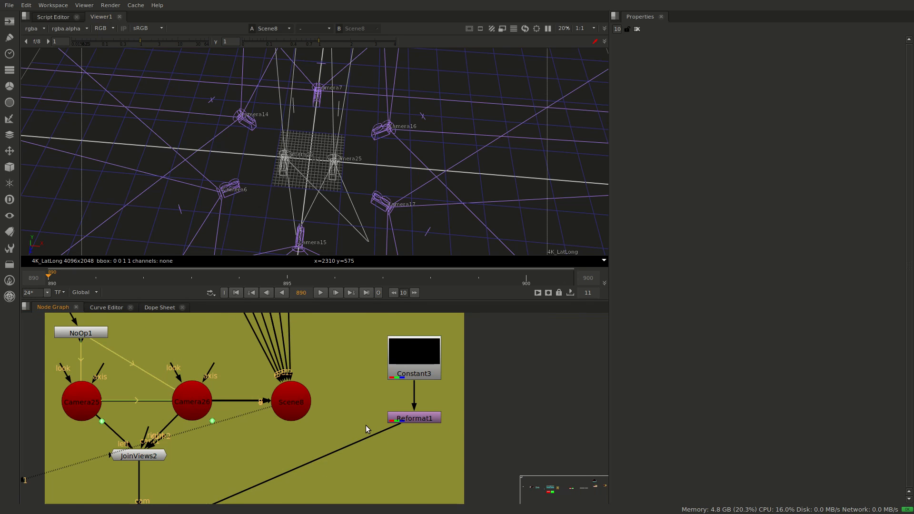
scroll(582, 362, up, 4)
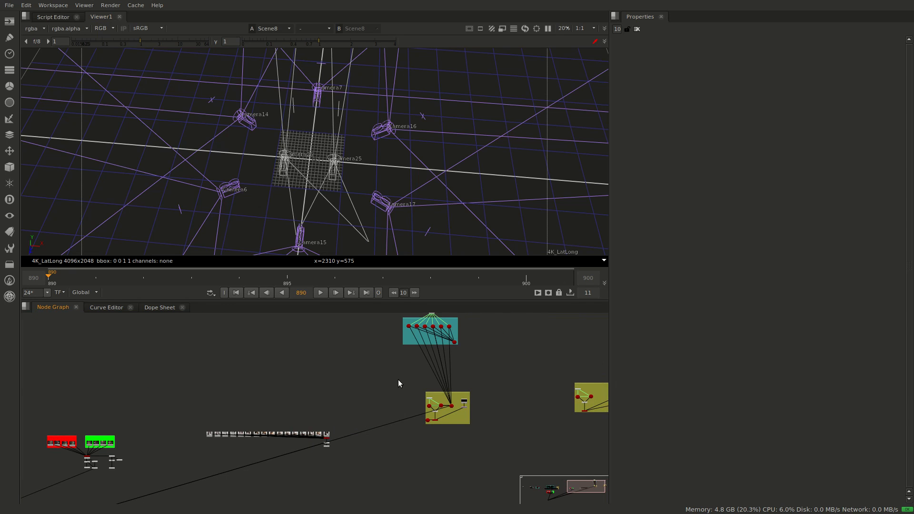
scroll(398, 380, up, 6)
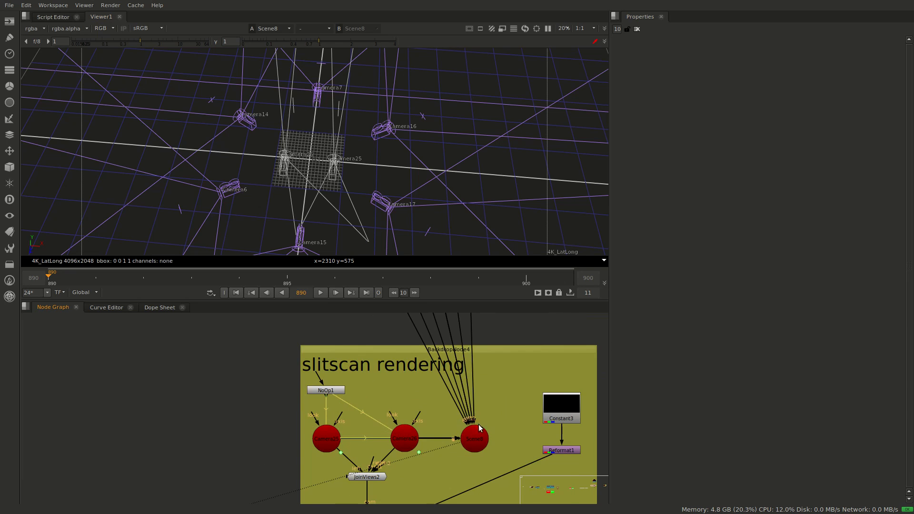
middle_drag(479, 424, 455, 404)
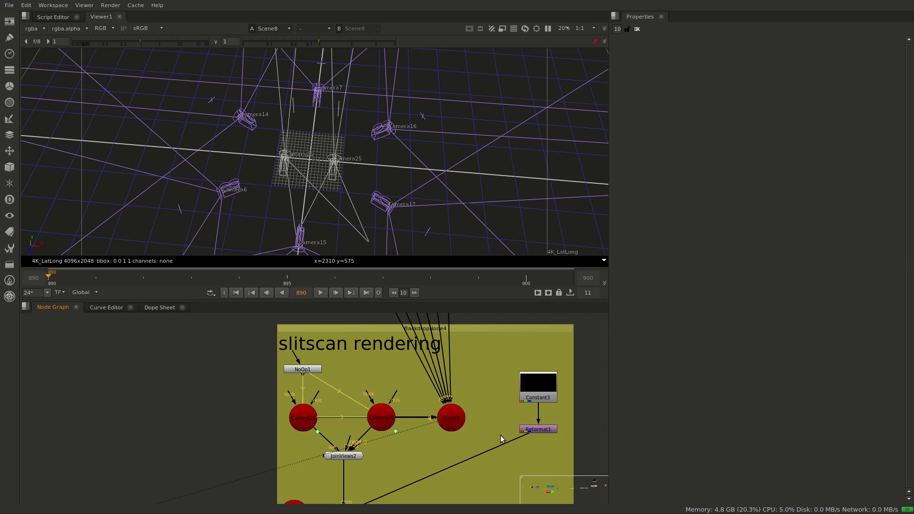
double_click(305, 370)
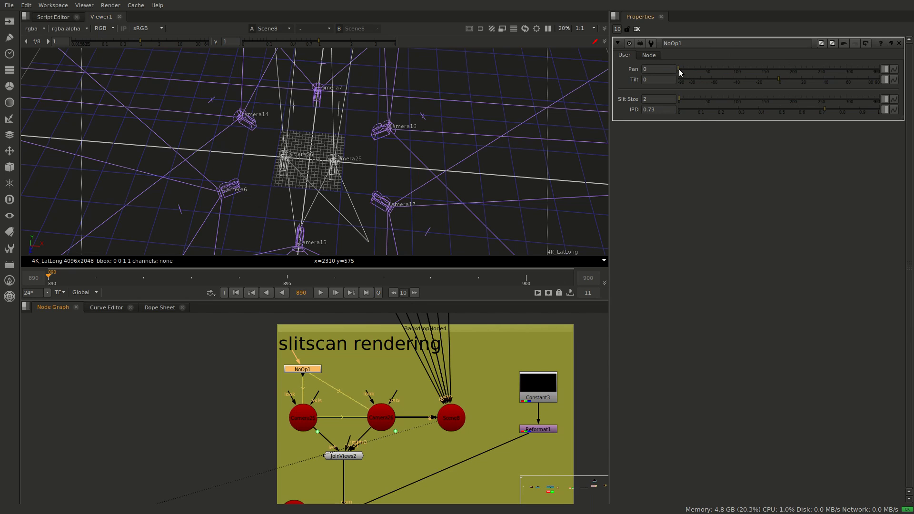
drag(679, 69, 731, 65)
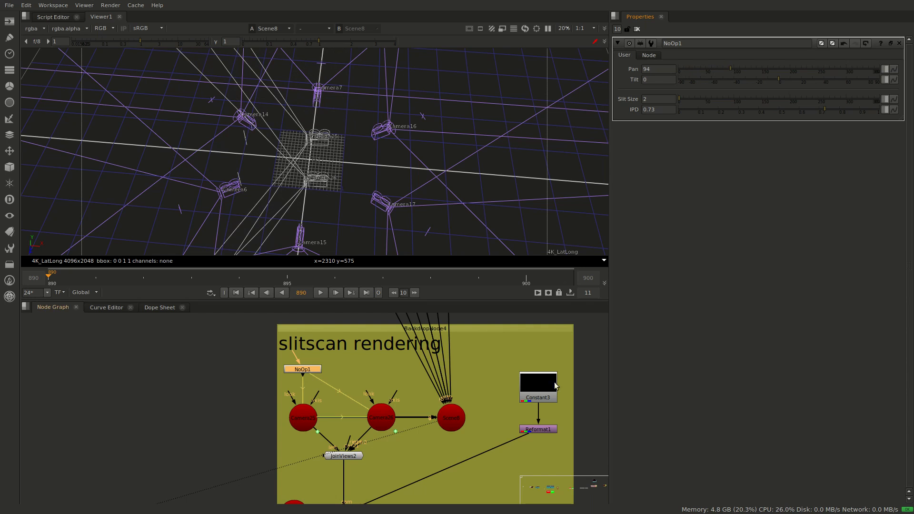
View the slitscan group's ScanlineRender output in 2D and sweep NoOp1's Pan down to 0 to inspect the rendered slit
scroll(420, 412, down, 3)
click(349, 452)
key(1)
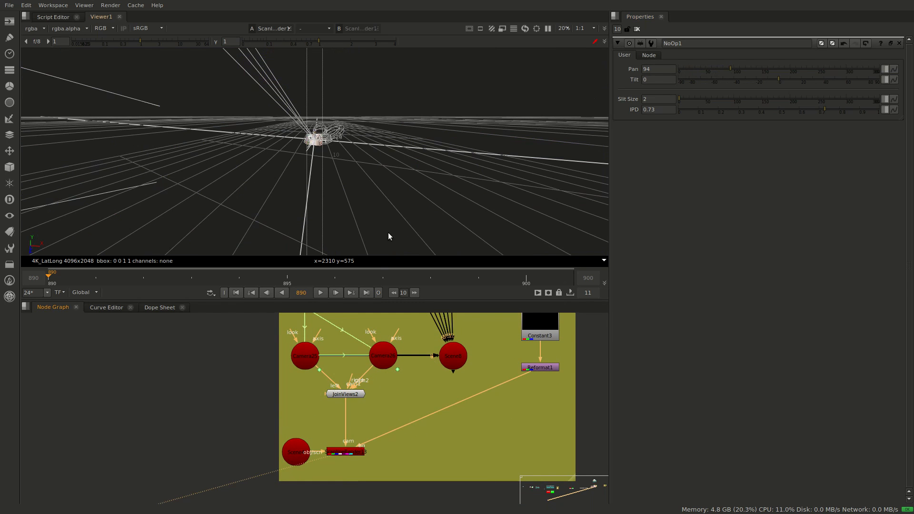
key(Tab)
scroll(394, 153, down, 10)
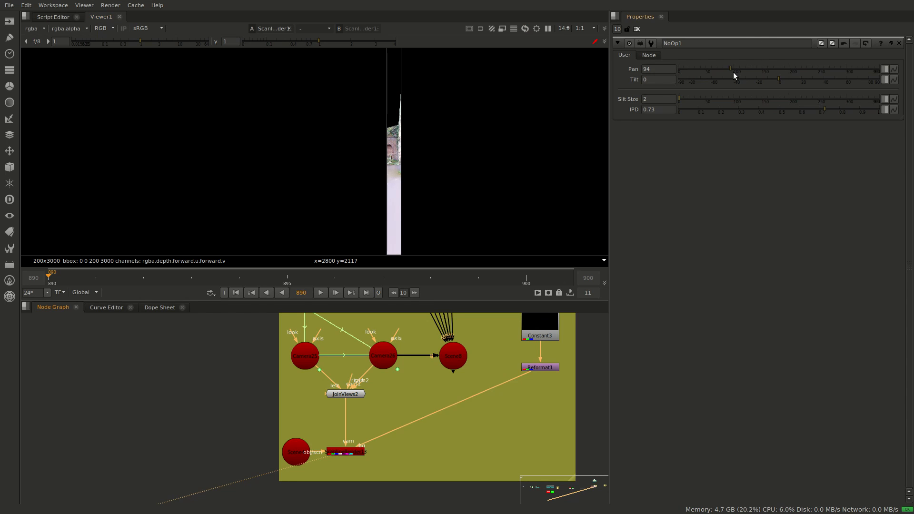
drag(735, 69, 667, 80)
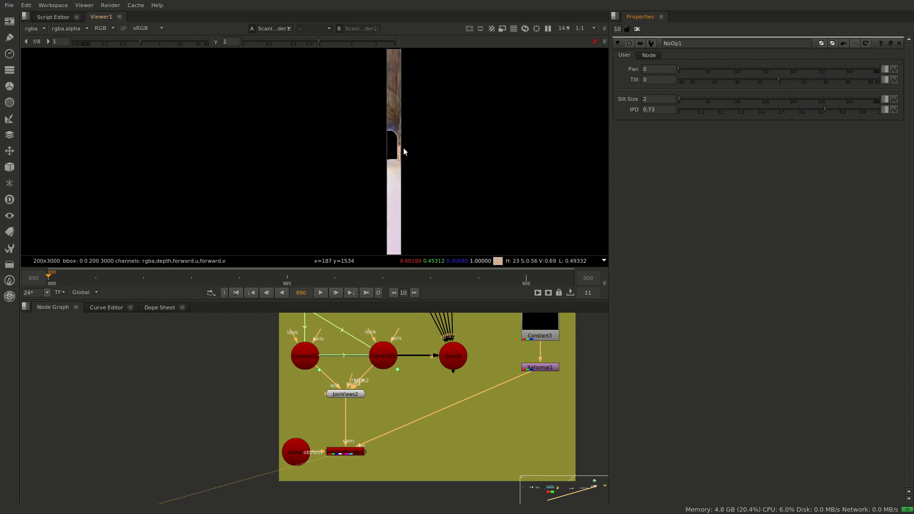
Set NoOp1's Pan to 45 and view the virtual camera pair among the rig cameras in Scene8 from above
scroll(412, 469, down, 4)
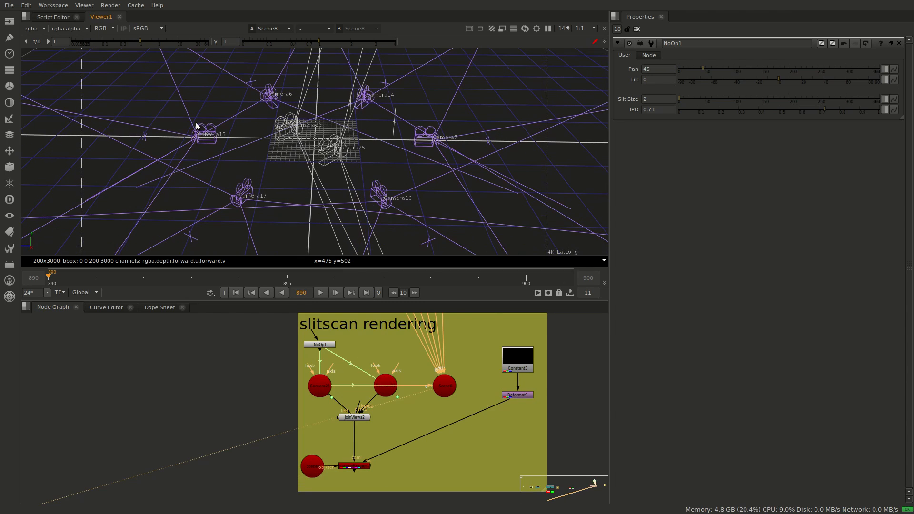
ctrl+drag(319, 153, 378, 160)
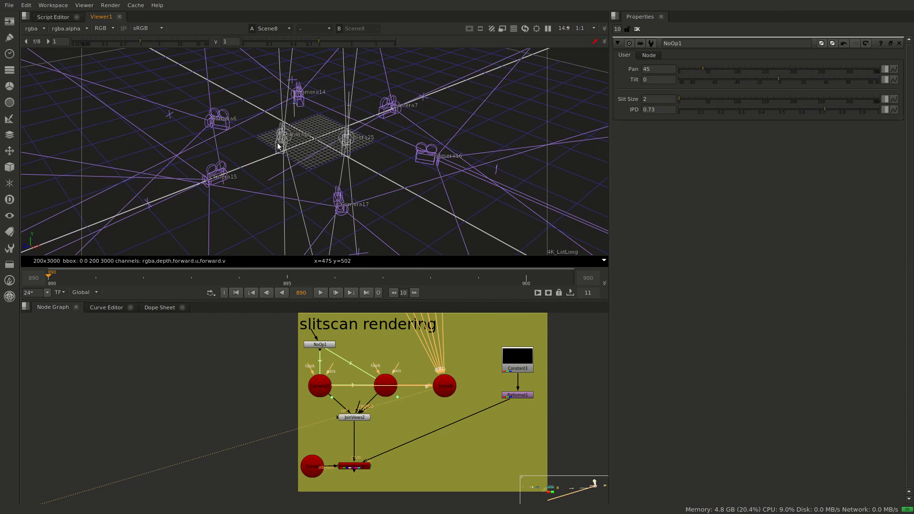
mouse_move(306, 150)
ctrl+mouse_down()
mouse_move(351, 143)
mouse_move(234, 130)
mouse_move(345, 155)
mouse_move(248, 124)
mouse_move(270, 96)
mouse_move(296, 102)
mouse_move(274, 142)
mouse_move(294, 159)
ctrl+mouse_up()
scroll(319, 145, up, 5)
scroll(316, 145, down, 3)
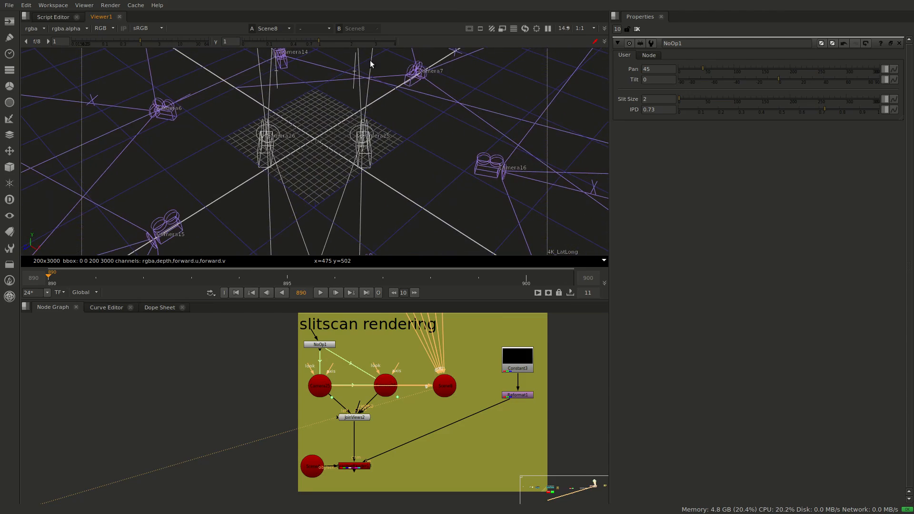
scroll(374, 111, down, 6)
ctrl+drag(387, 144, 364, 188)
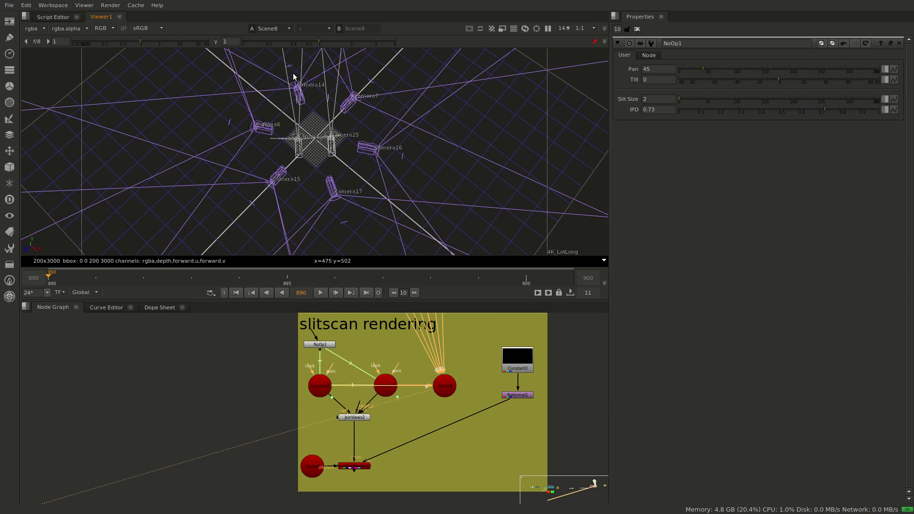
Examine Camera26 and Camera25 in Scene8, selecting each and comparing its viewing direction with the surrounding rig cameras
click(300, 94)
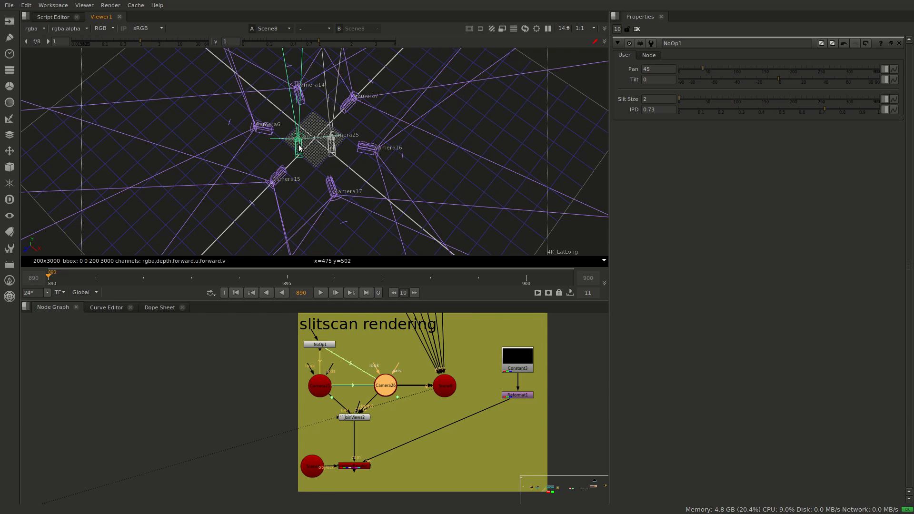
click(333, 148)
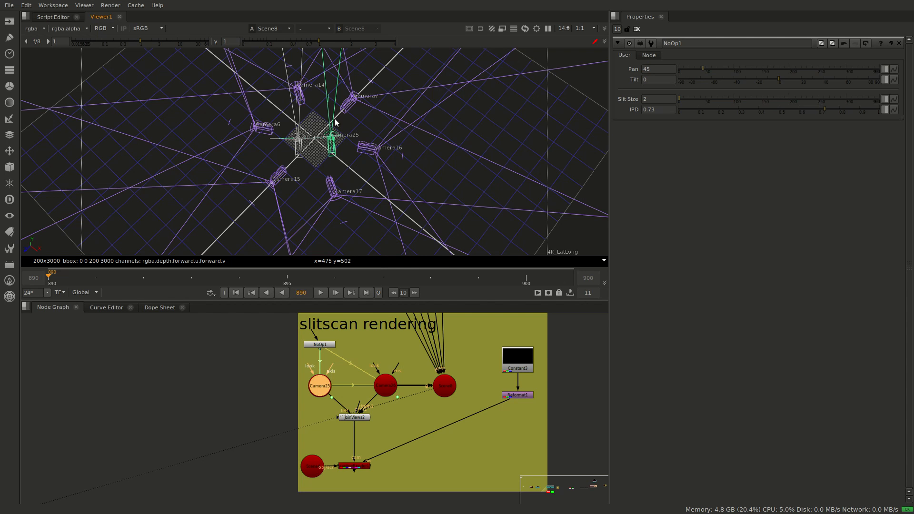
scroll(359, 136, up, 5)
scroll(356, 126, down, 5)
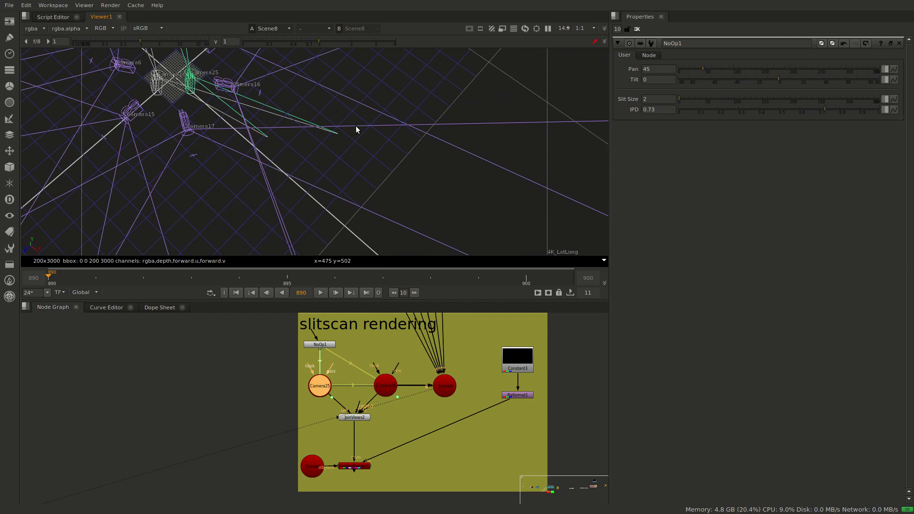
key(f)
scroll(356, 157, down, 8)
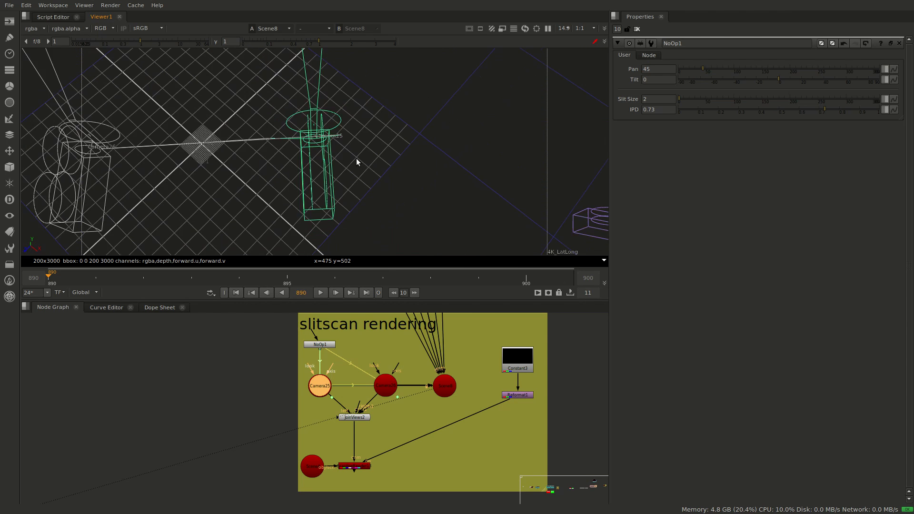
scroll(358, 146, down, 3)
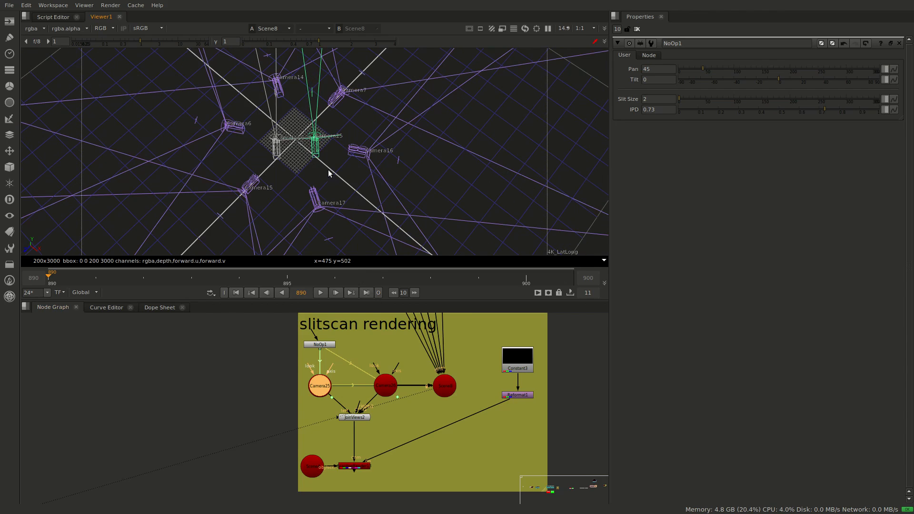
ctrl+drag(329, 175, 206, 116)
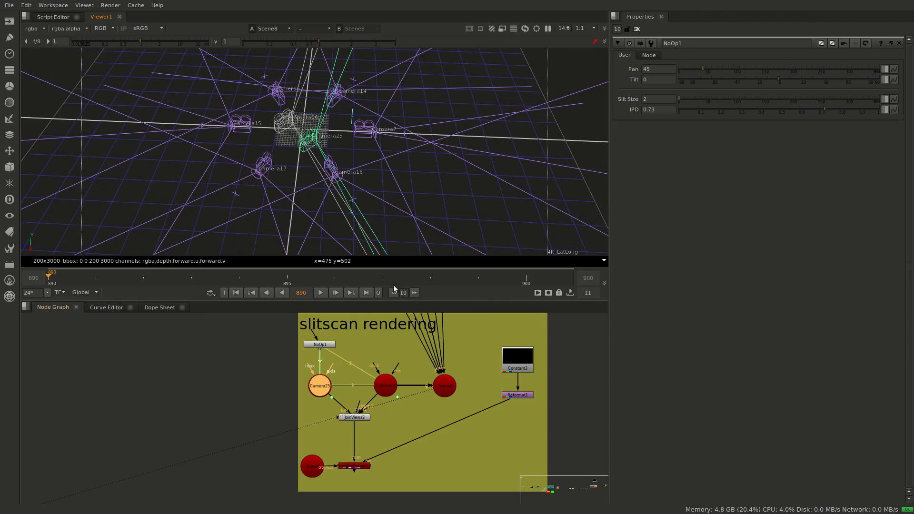
ctrl+drag(415, 187, 472, 176)
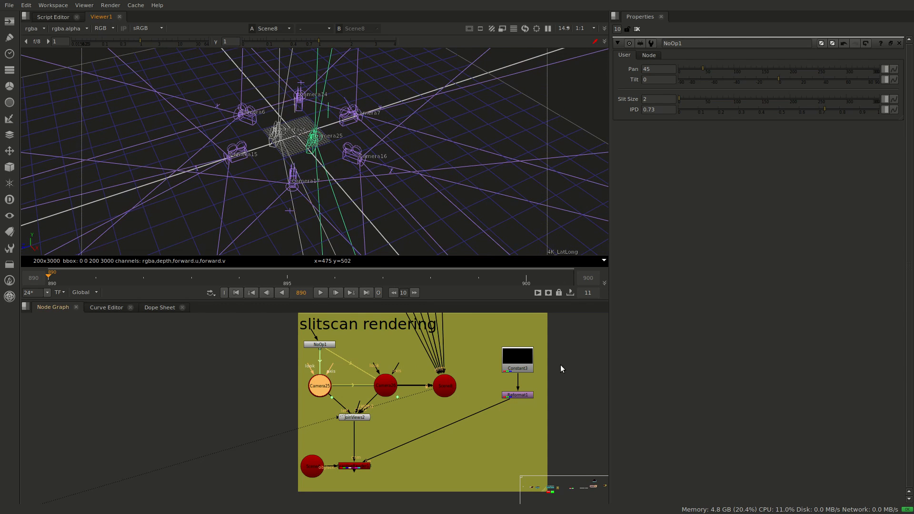
Set NoOp1's Pan to 0 and Tilt to 41.5, viewing the virtual camera pair among the rig cameras
drag(703, 71, 664, 68)
ctrl+drag(243, 190, 304, 224)
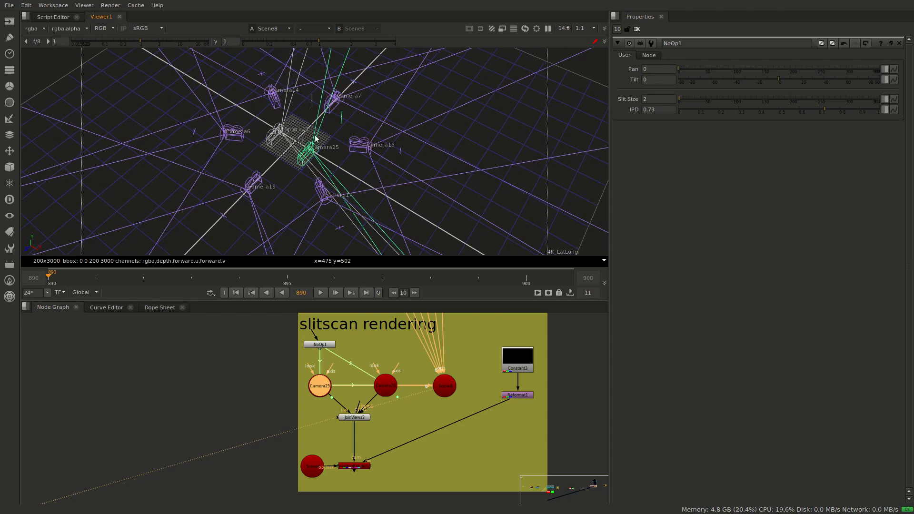
ctrl+drag(408, 117, 453, 140)
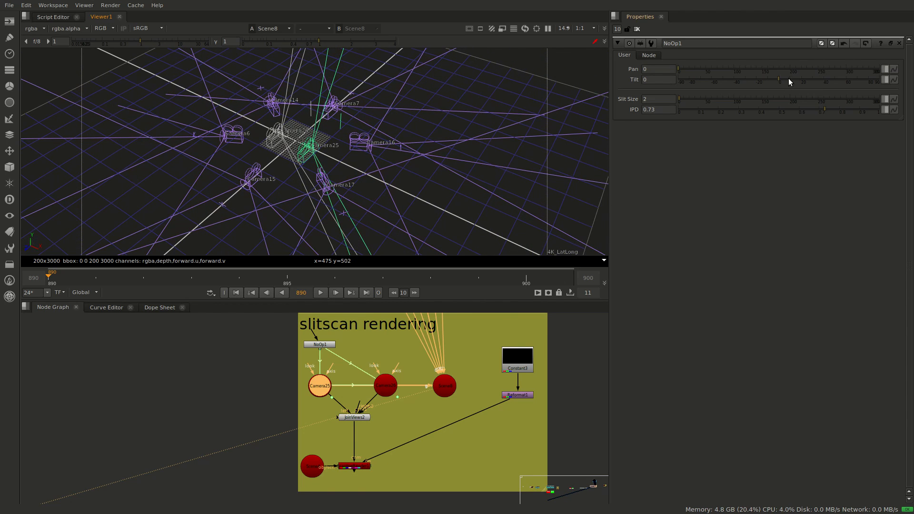
drag(789, 82, 825, 76)
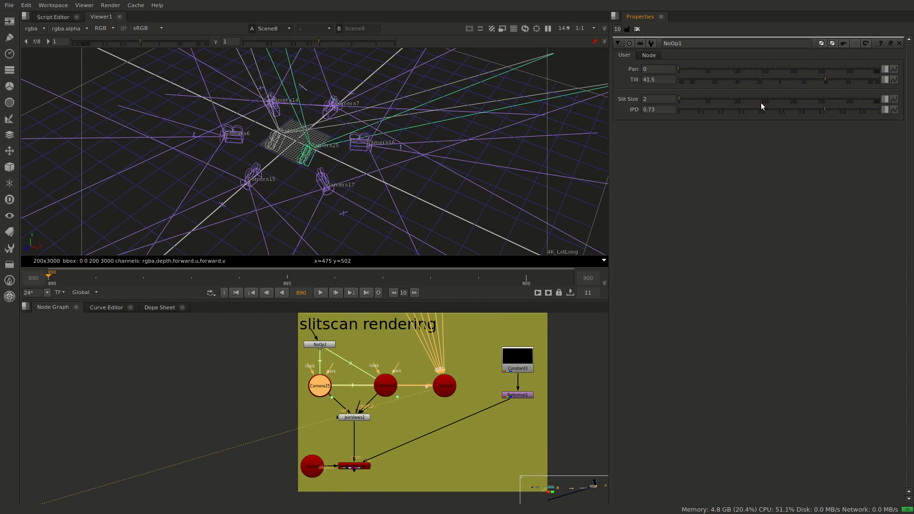
ctrl+drag(327, 242, 384, 210)
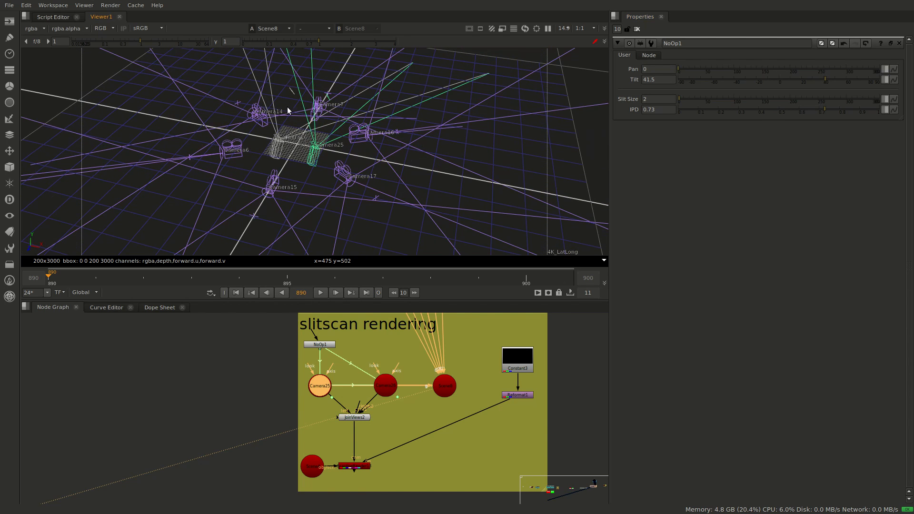
Set NoOp1's IPD to 0.785, Tilt to 87.5 and Pan to 360 to swing the virtual camera pair around
drag(845, 108, 804, 83)
drag(693, 70, 780, 69)
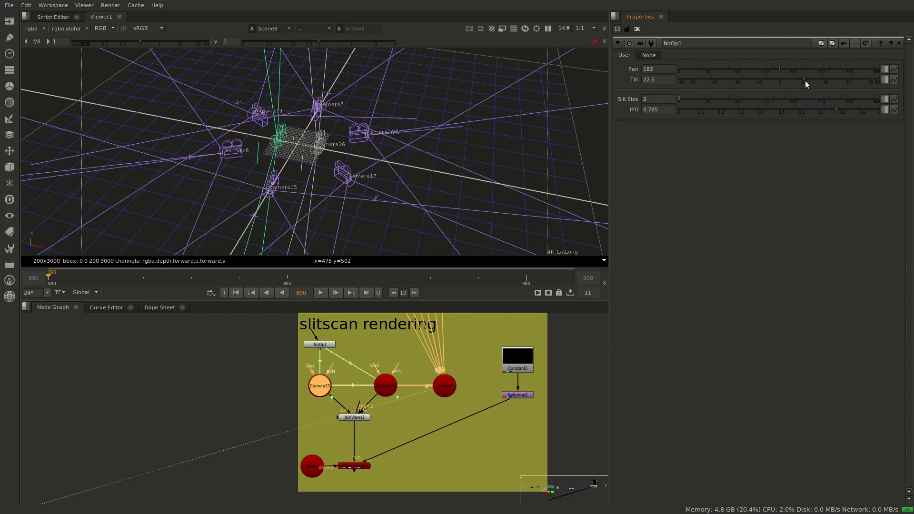
drag(804, 80, 894, 78)
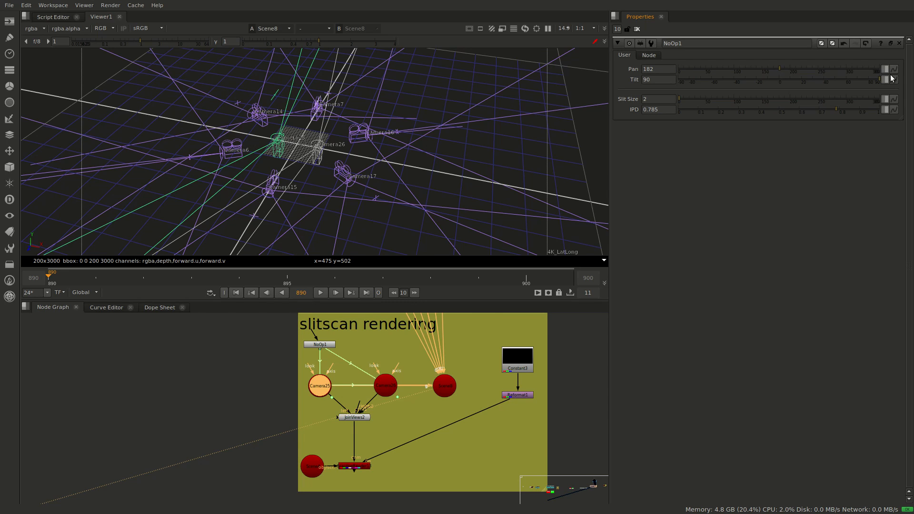
click(877, 80)
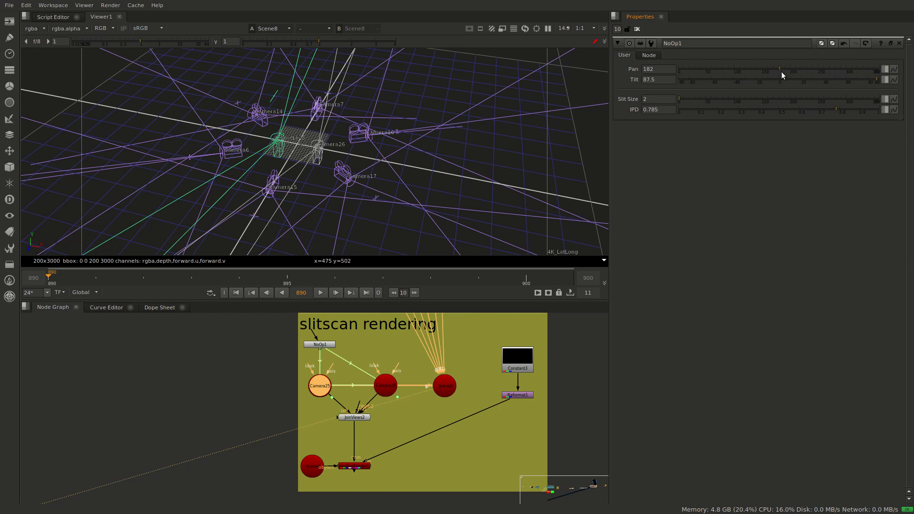
drag(781, 70, 891, 73)
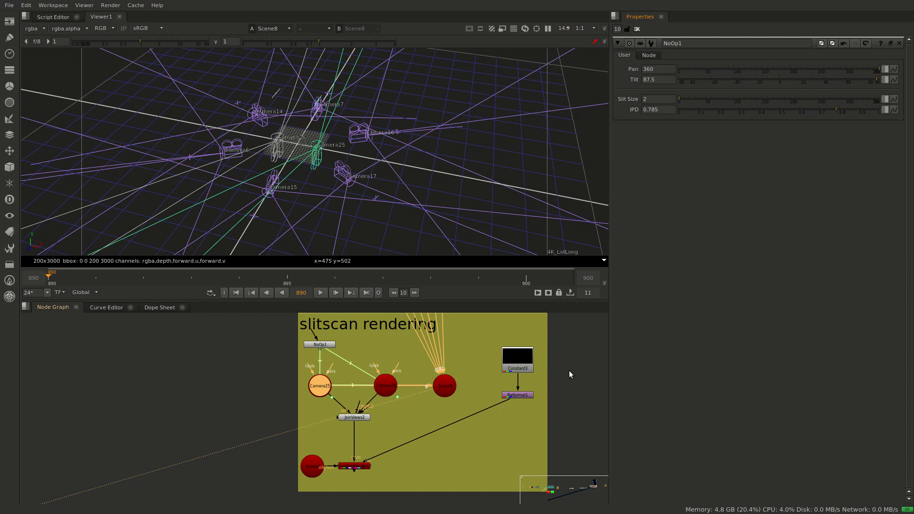
Close NoOp1's properties, then view NoOp2 from the "slitscan rendering w/ falloff" group and open its properties
scroll(568, 369, down, 4)
middle_drag(568, 370, 499, 403)
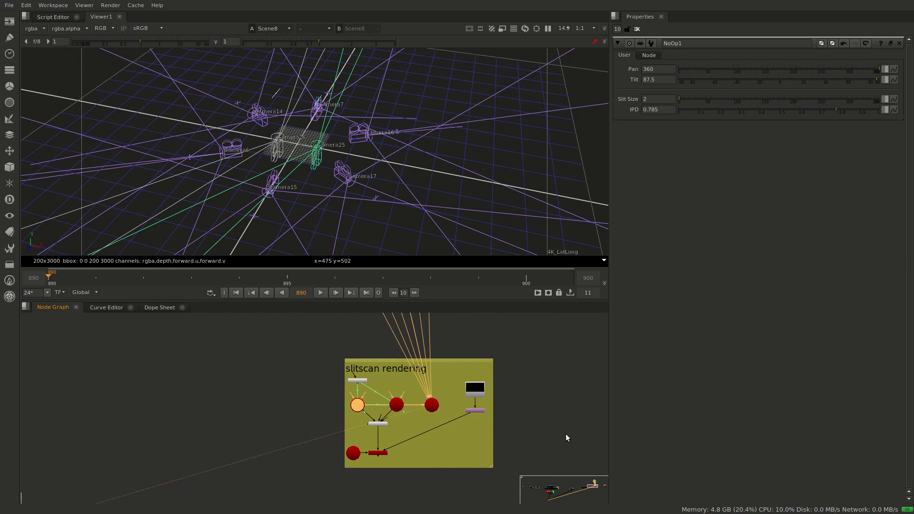
middle_drag(520, 433, 379, 460)
middle_drag(464, 445, 303, 431)
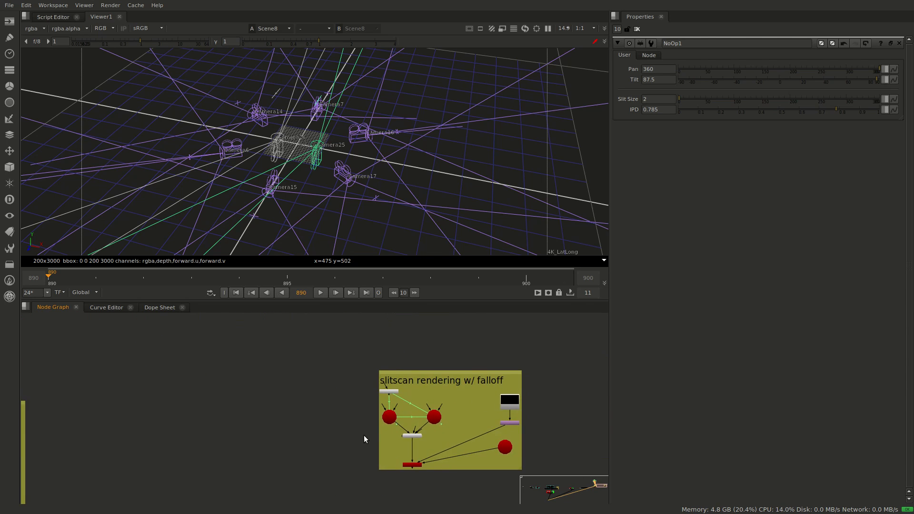
scroll(367, 435, up, 3)
middle_drag(404, 430, 355, 438)
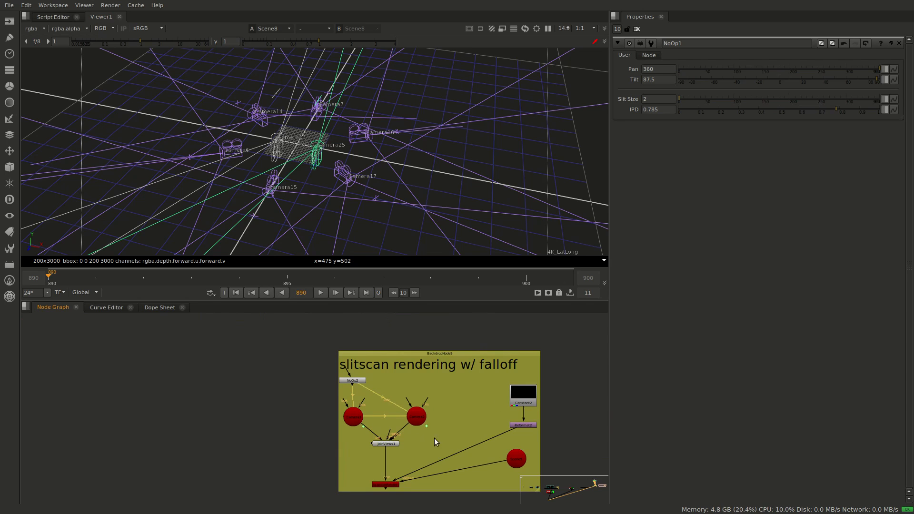
click(900, 44)
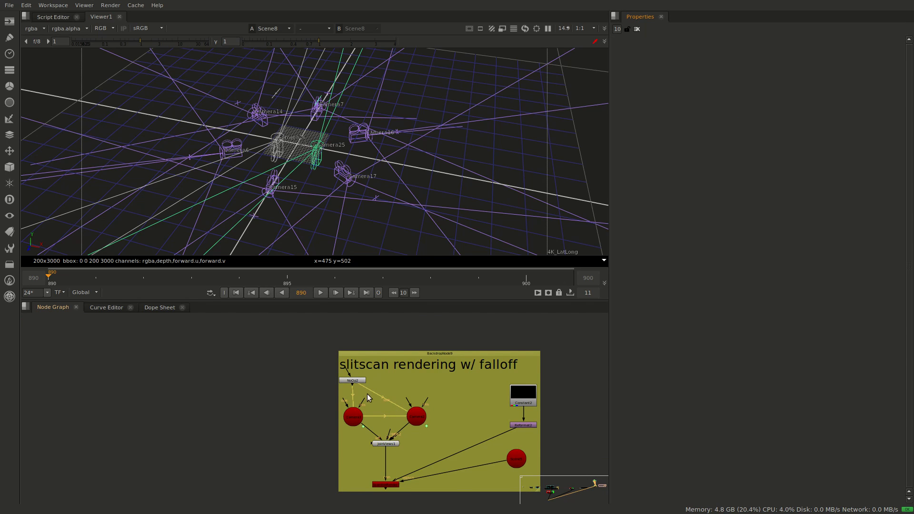
click(358, 381)
key(1)
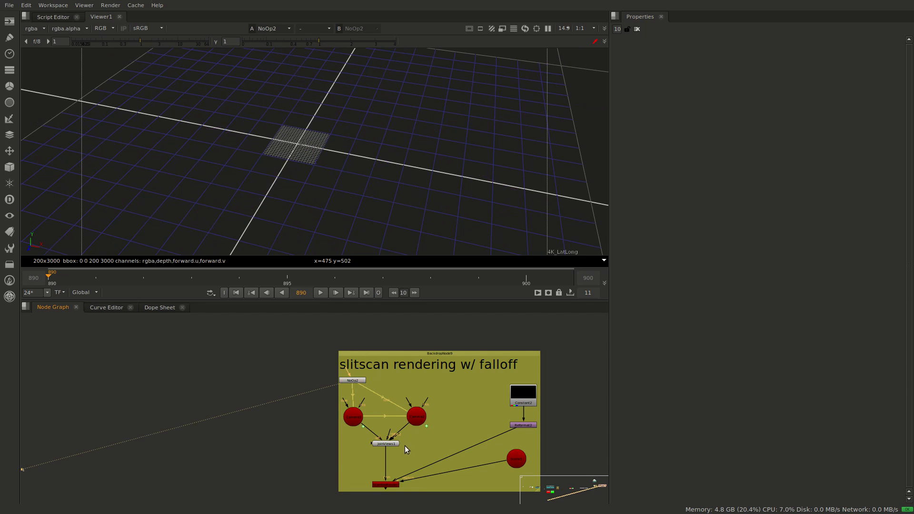
double_click(355, 382)
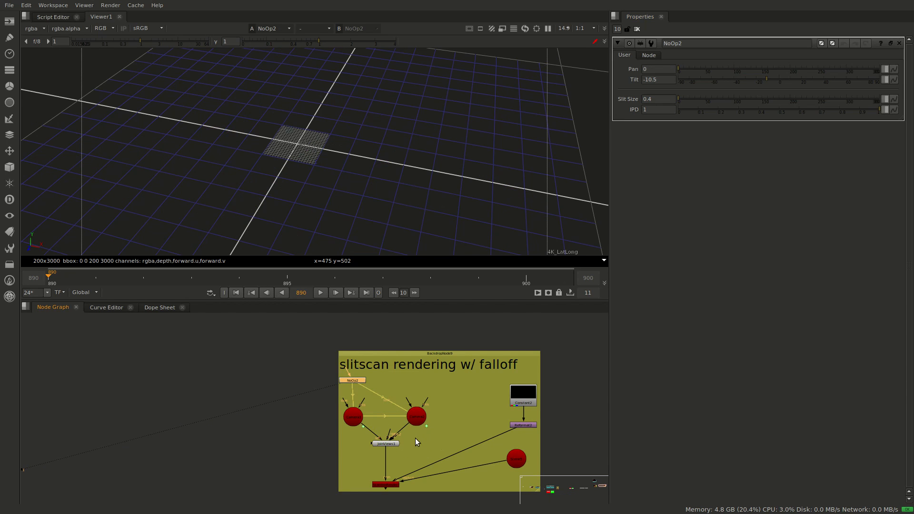
View JoinViews1 of the falloff group and frame its virtual stereo camera pair up close in 3D
click(390, 444)
key(1)
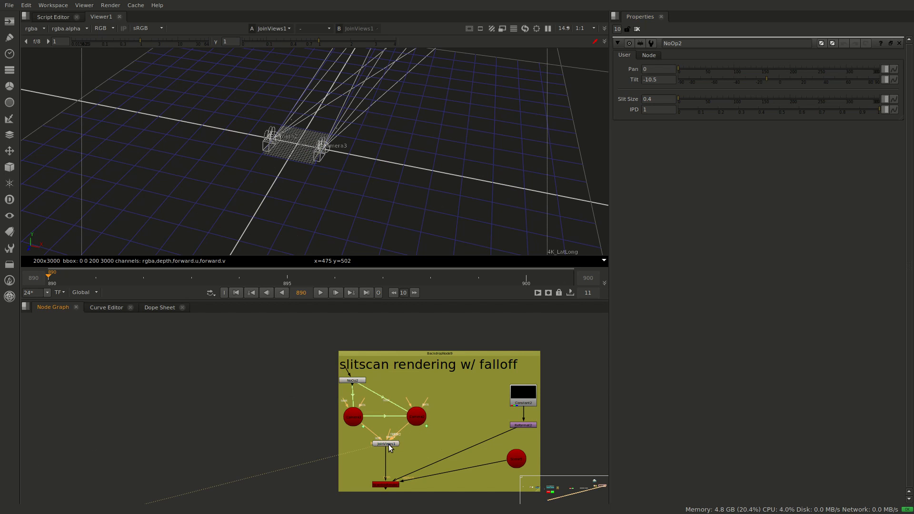
middle_drag(337, 175, 326, 204)
scroll(356, 184, down, 5)
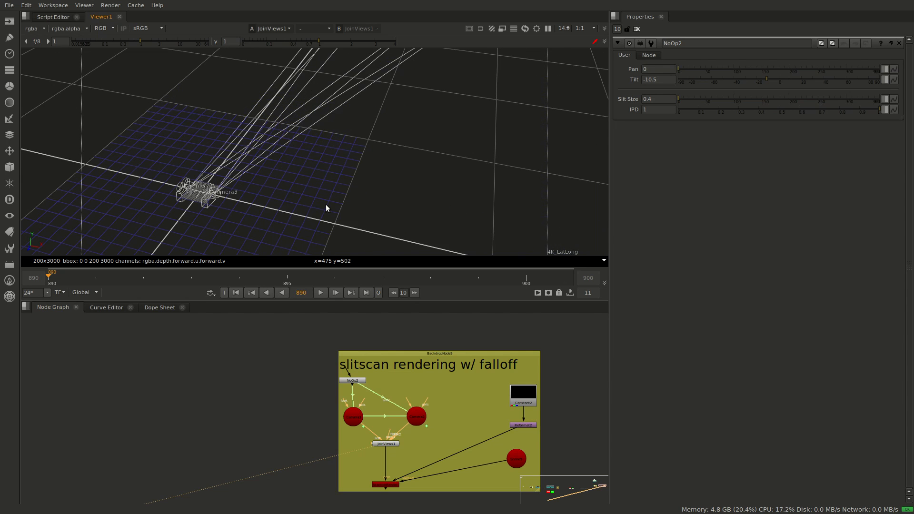
key(f)
scroll(417, 204, down, 6)
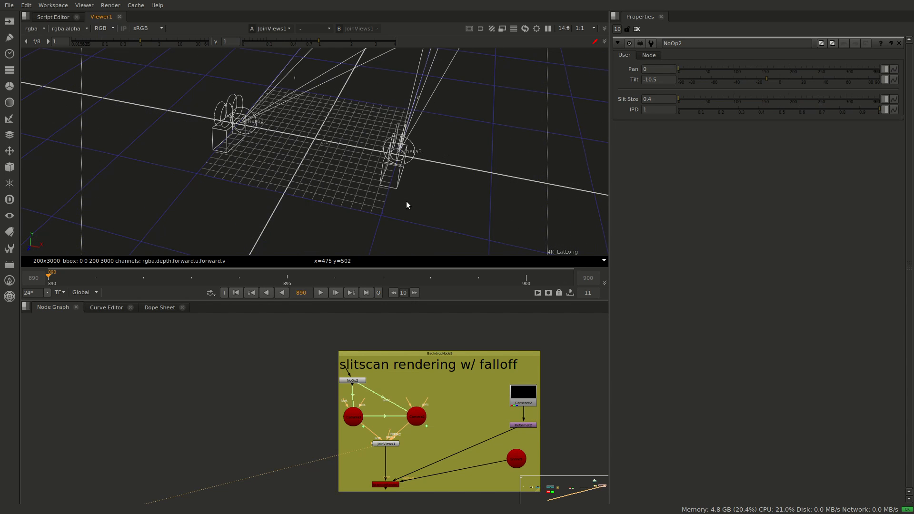
ctrl+drag(447, 196, 358, 159)
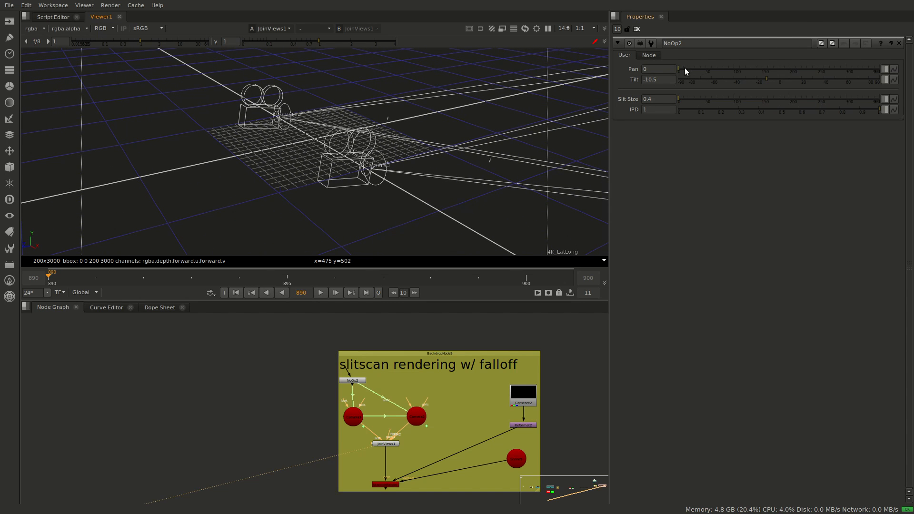
Set NoOp2's Pan to 63, sweep Tilt up to 90 and bring it down to 1.5, watching the camera pair
drag(685, 68, 883, 84)
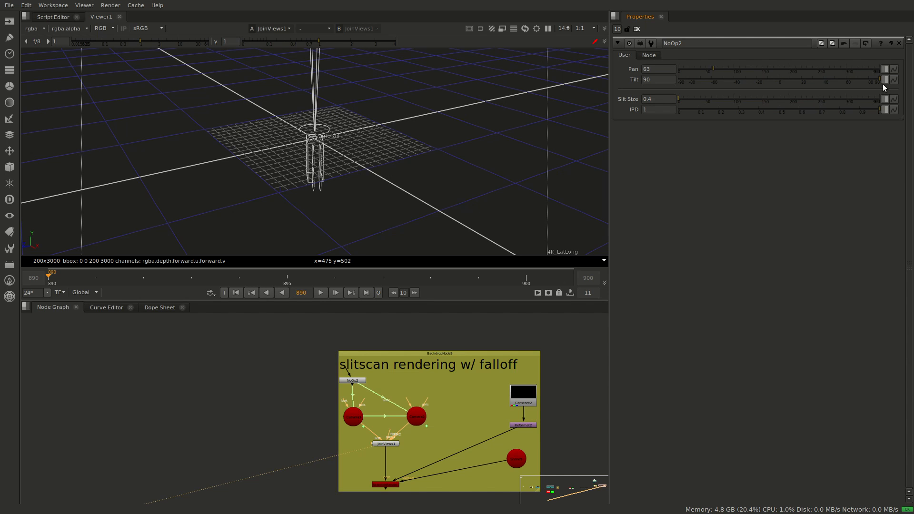
drag(882, 83, 781, 129)
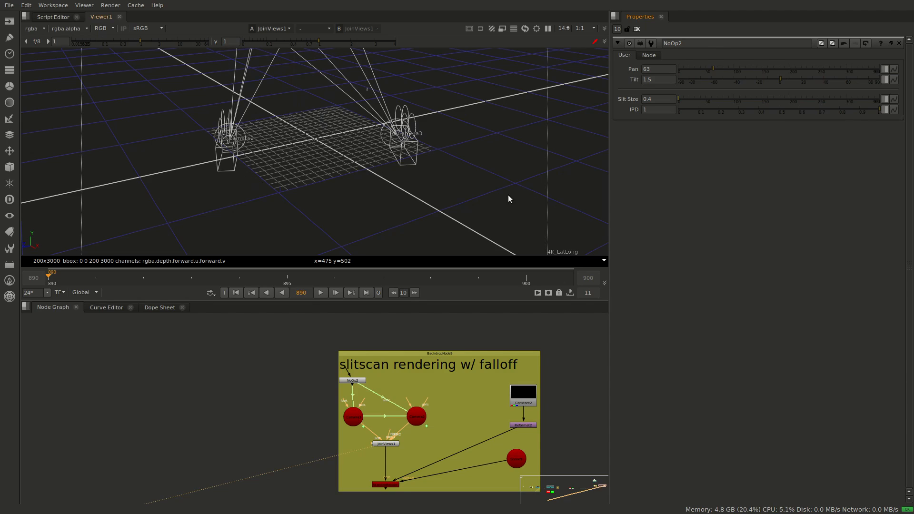
ctrl+drag(507, 195, 337, 229)
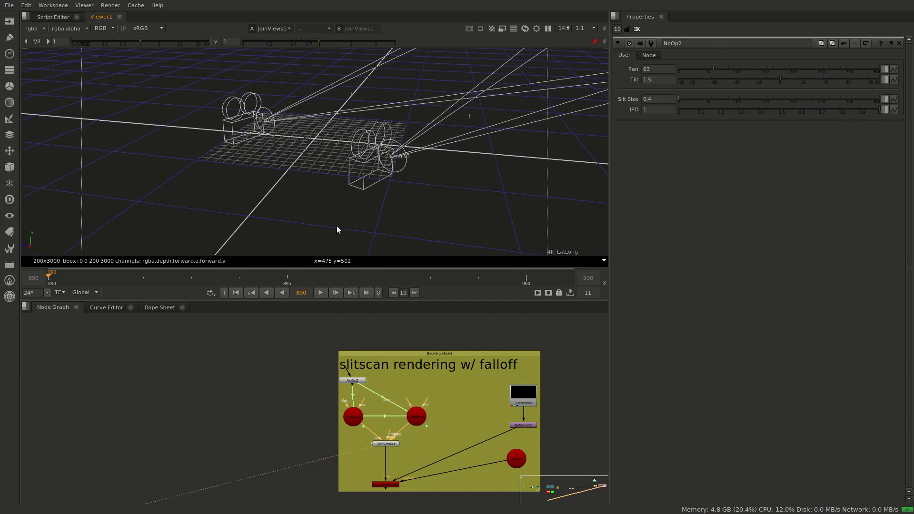
View C_Stitcher7's output below the row of café Read nodes and fit the stitched panorama in the viewer
scroll(212, 445, down, 3)
middle_drag(202, 435, 486, 395)
middle_drag(338, 431, 599, 411)
middle_drag(322, 456, 534, 401)
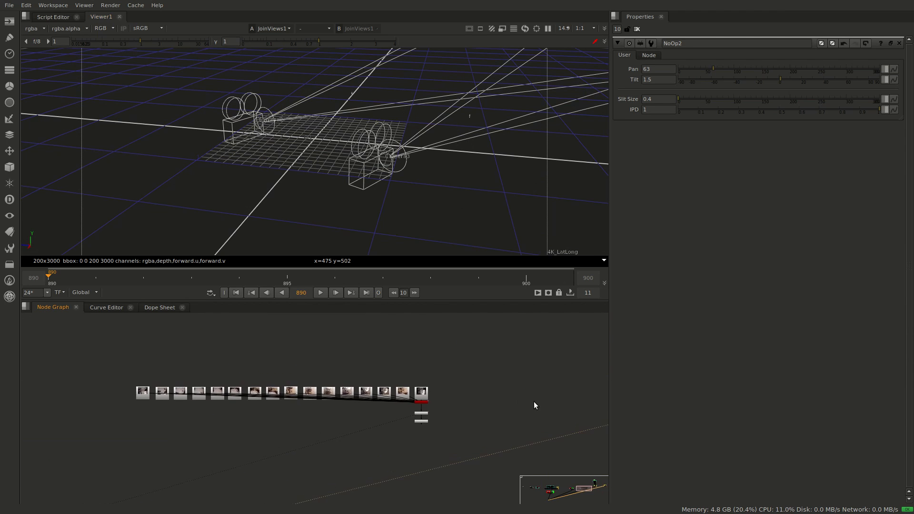
scroll(508, 404, up, 3)
middle_drag(344, 454, 373, 454)
scroll(444, 454, up, 4)
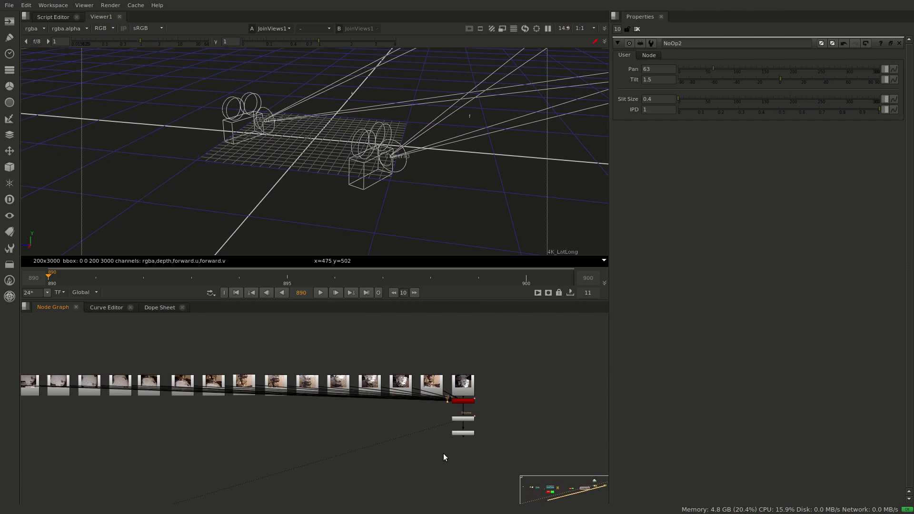
middle_drag(494, 431, 509, 431)
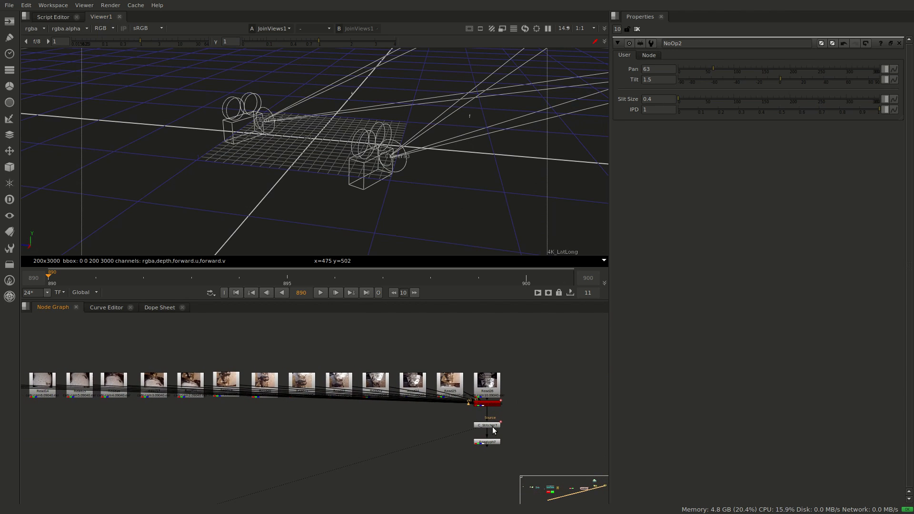
click(487, 423)
key(1)
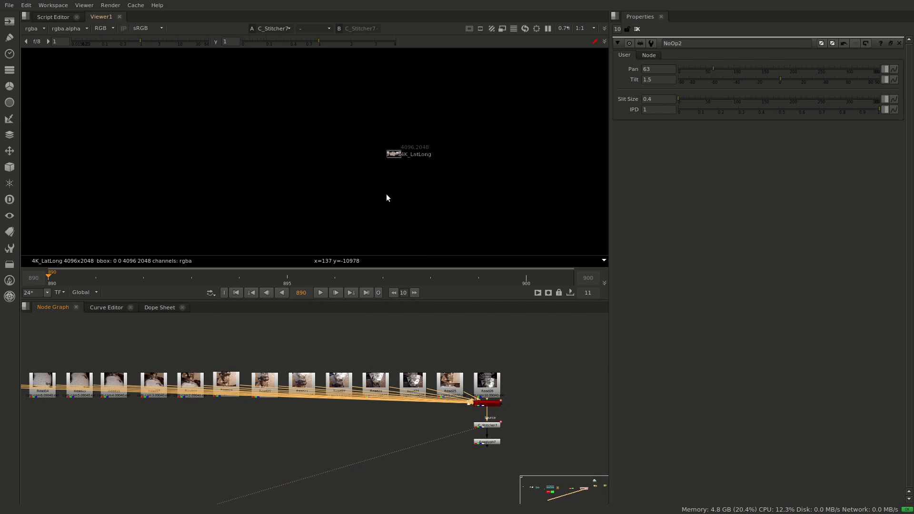
key(f)
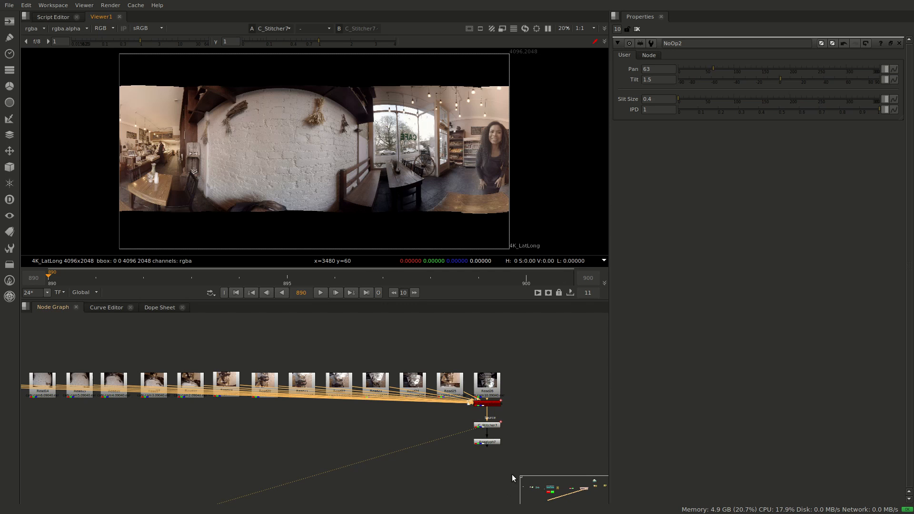
View the Anaglyph7 output and examine the stereo offset around the vase and table at the panorama's edge
click(487, 442)
key(1)
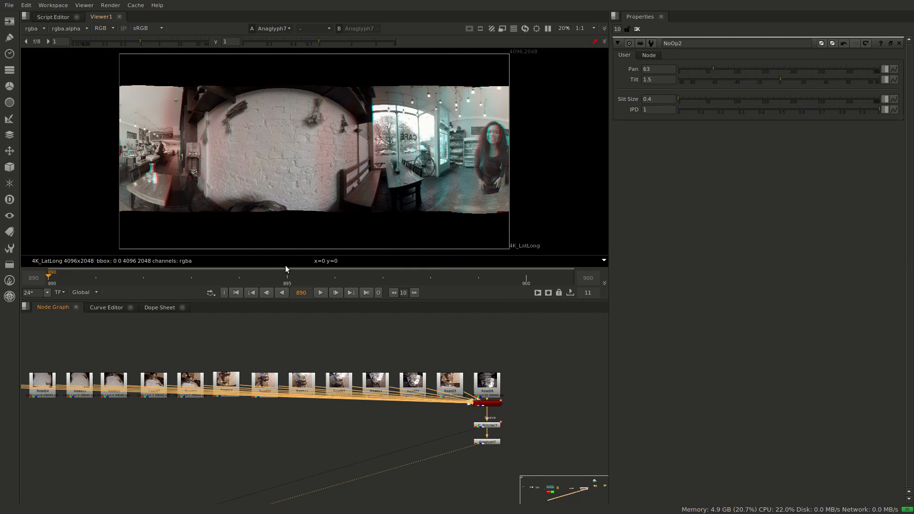
scroll(273, 181, up, 4)
scroll(285, 158, up, 4)
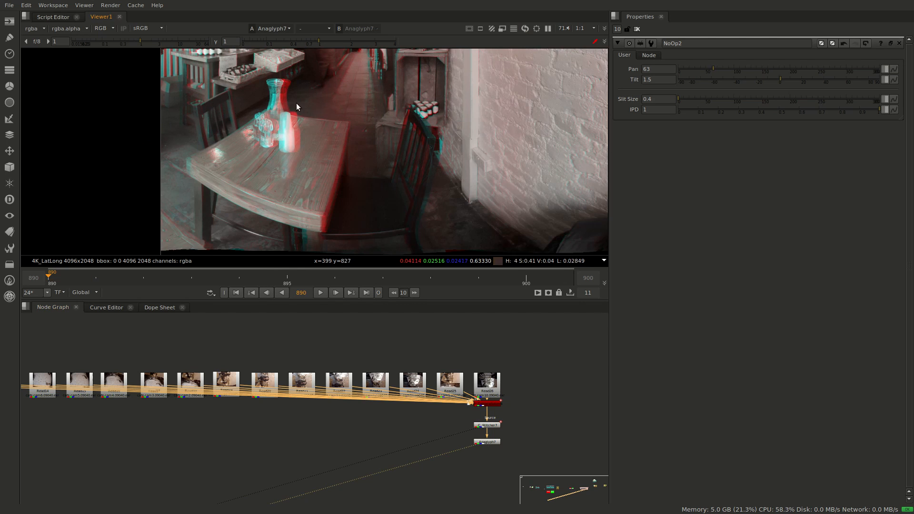
middle_drag(390, 124, 270, 114)
scroll(381, 154, down, 2)
scroll(388, 136, up, 4)
scroll(362, 146, down, 4)
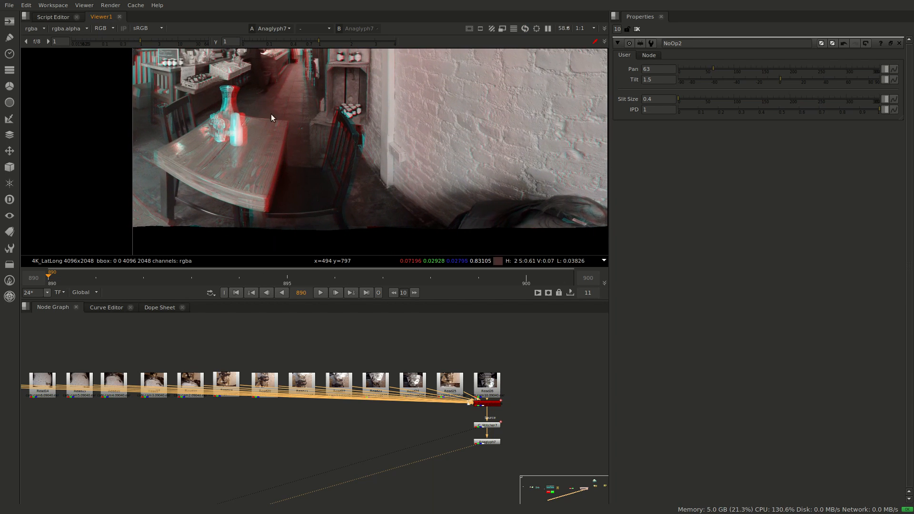
Set C_Stitcher7's stereo Eye Separation to 0.03 and inspect the vase and bottles in the anaglyph up close
double_click(487, 425)
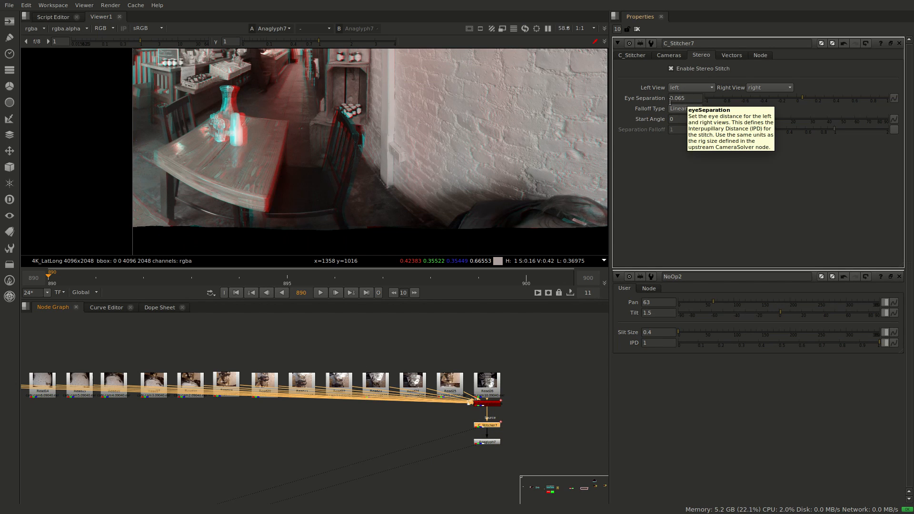
drag(679, 98, 688, 98)
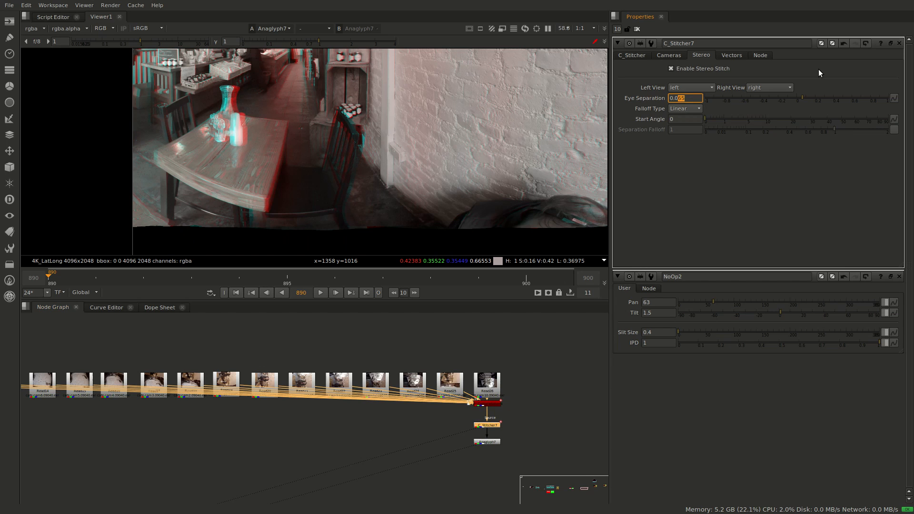
text(3)
key(Return)
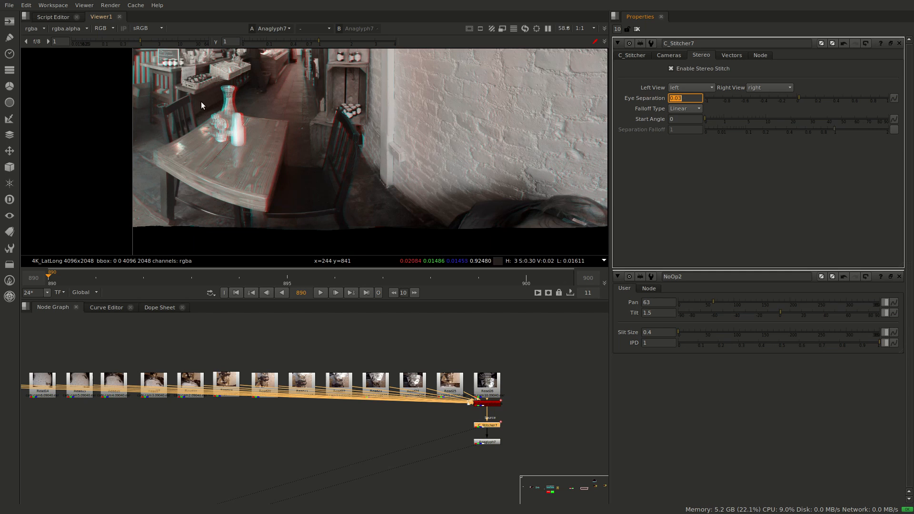
scroll(218, 107, up, 1)
scroll(218, 107, up, 2)
scroll(246, 87, up, 2)
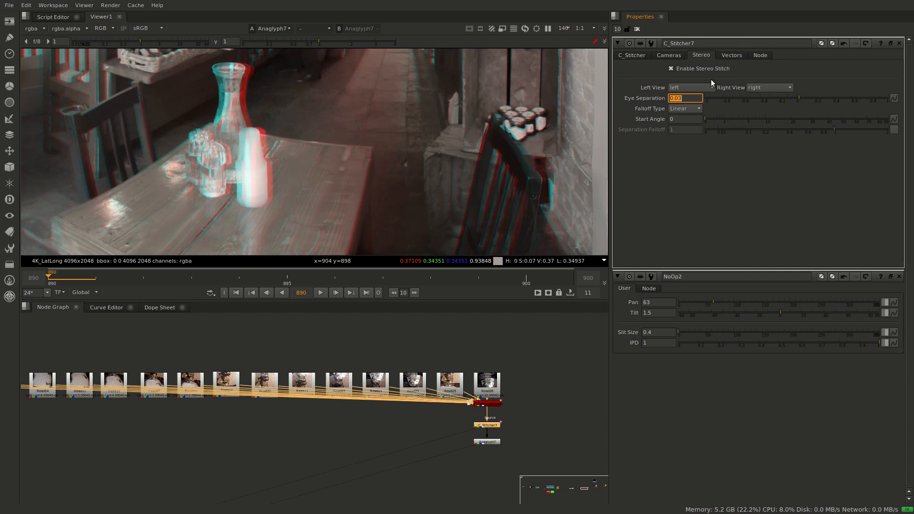
Switch C_Stitcher7's Eye Separation to 0.065 to compare the anaglyph, and return it to 0.03
click(695, 98)
text(65)
key(Return)
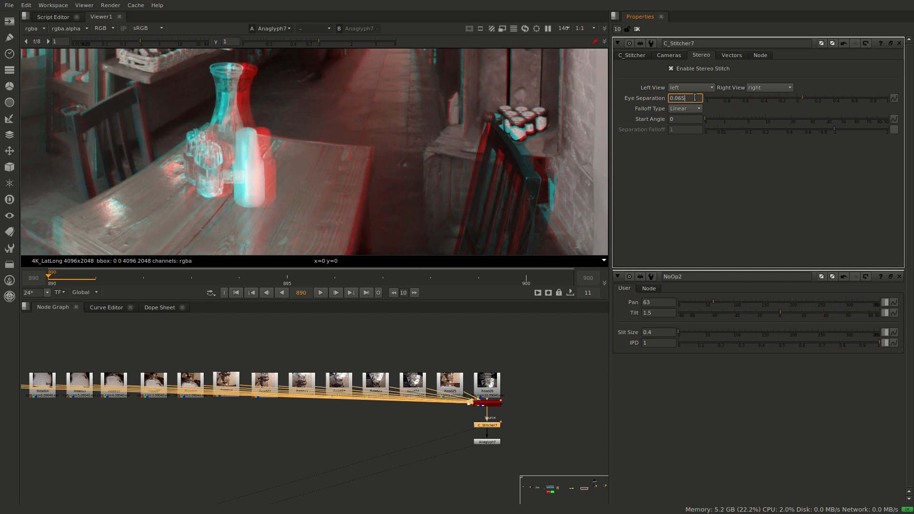
key(BackSpace)
key(BackSpace)
key(Return)
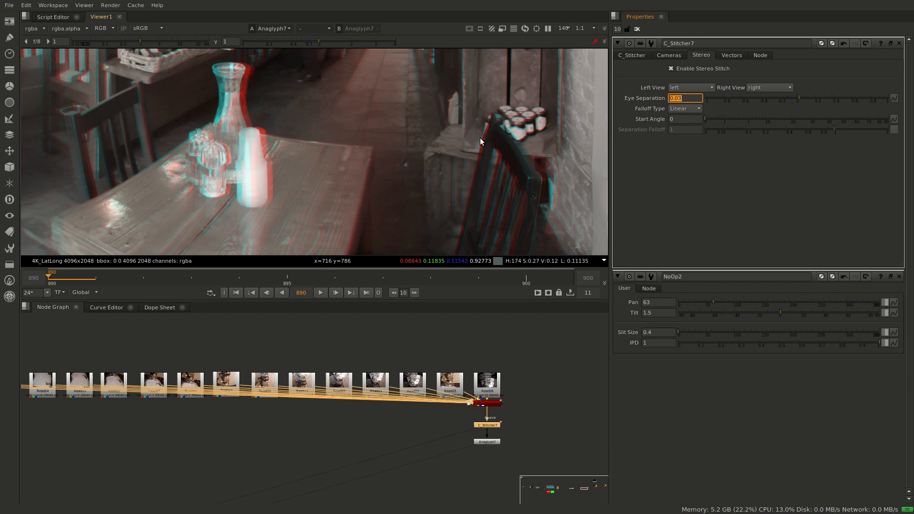
Examine the anaglyph's stereo offset along the table edge, chair and floor near the bottom of the stitched panorama
drag(480, 138, 516, 77)
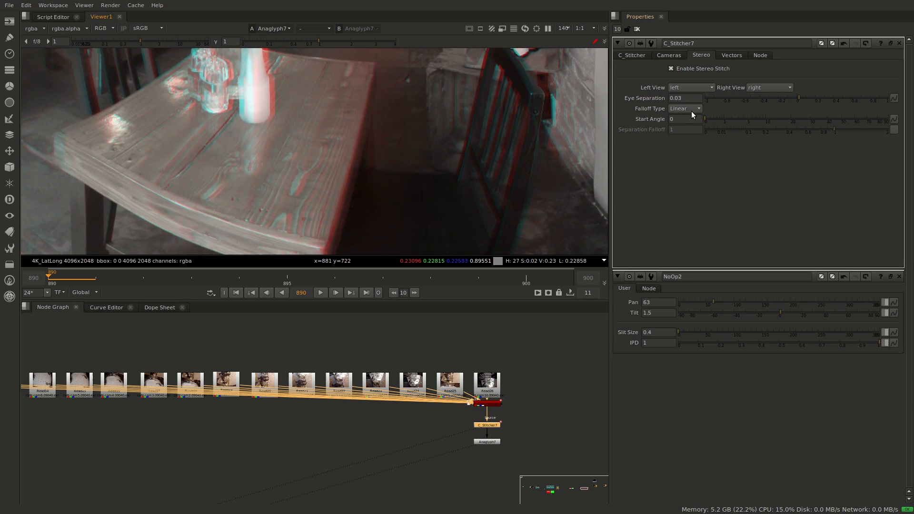
drag(482, 167, 451, 107)
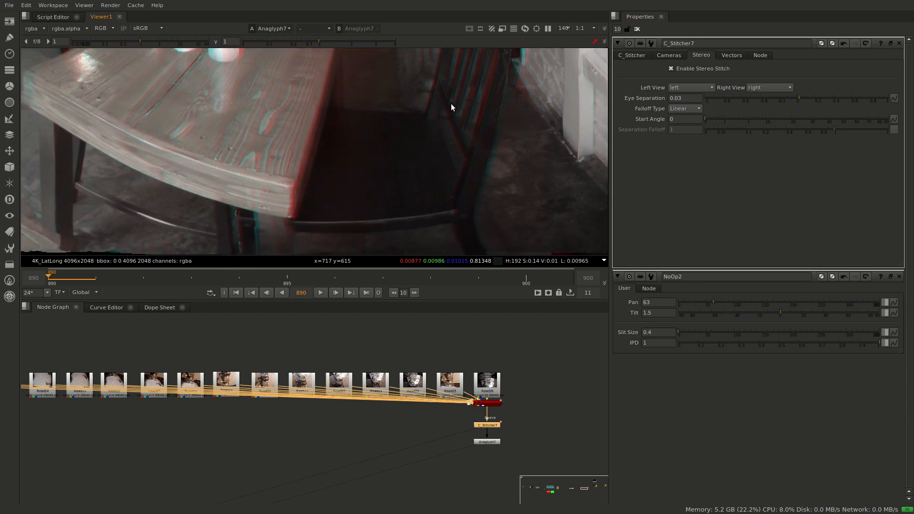
scroll(427, 133, down, 2)
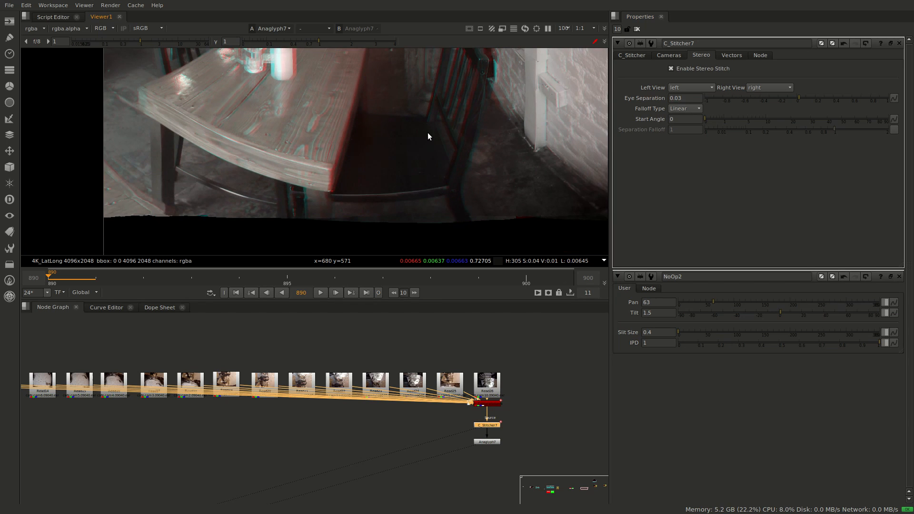
middle_drag(442, 126, 432, 144)
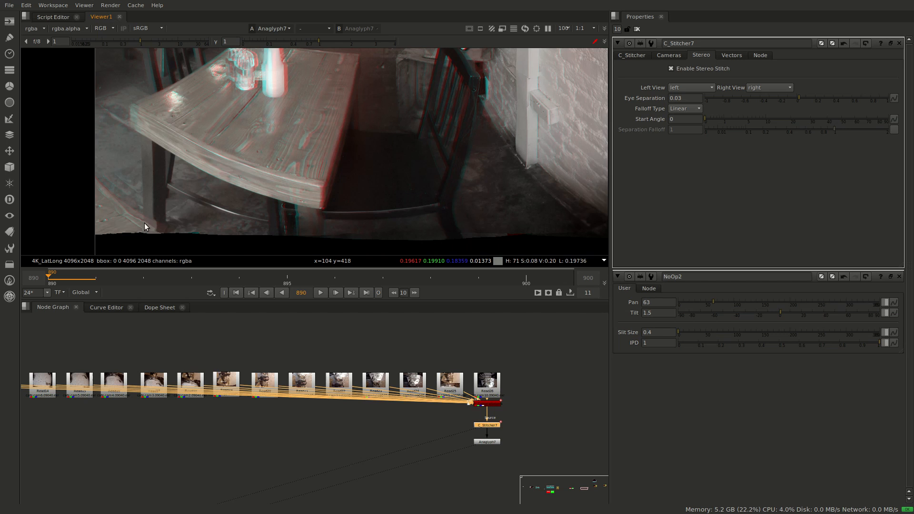
scroll(387, 98, down, 1)
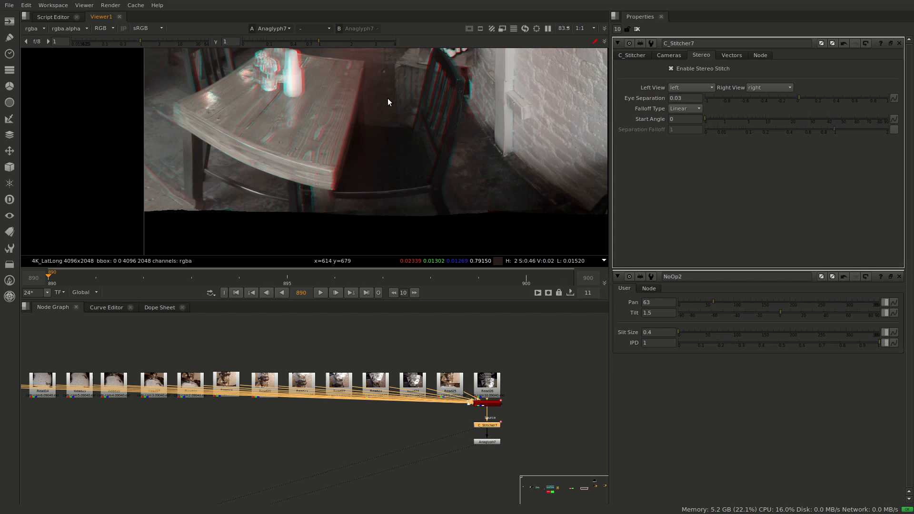
scroll(353, 110, down, 3)
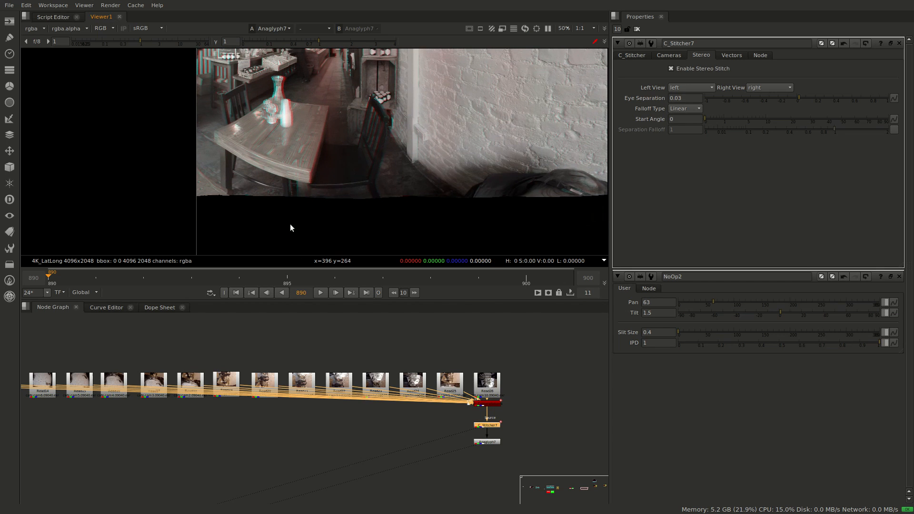
scroll(287, 167, up, 2)
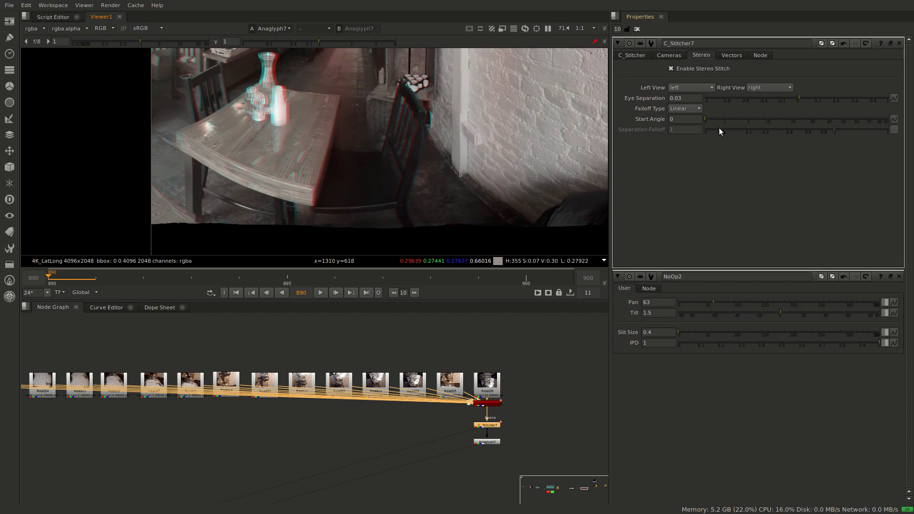
Set C_Stitcher7's stereo Falloff Type to Cosine and inspect the table and floor in the anaglyph up close
click(696, 110)
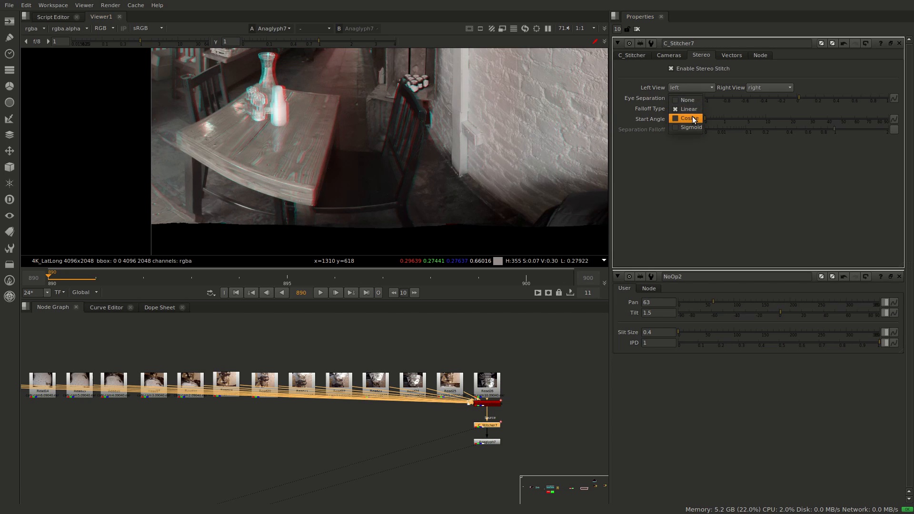
click(695, 118)
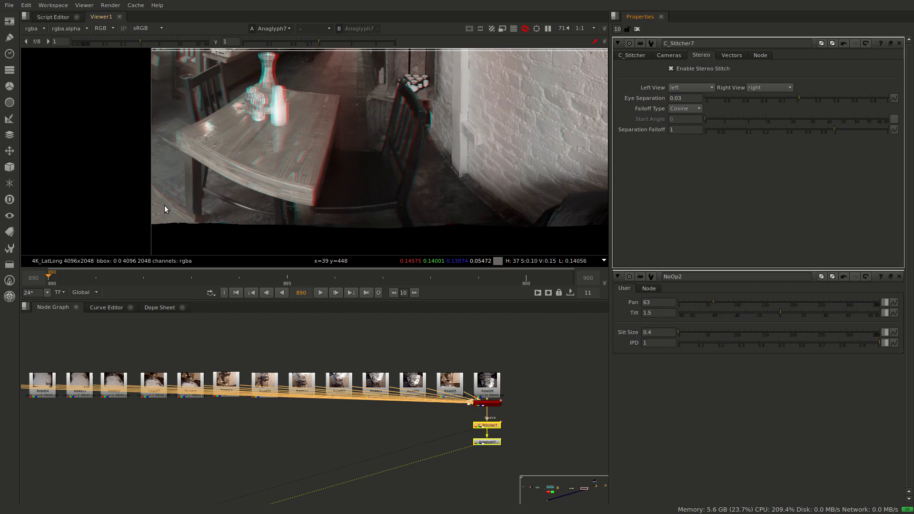
scroll(262, 209, up, 1)
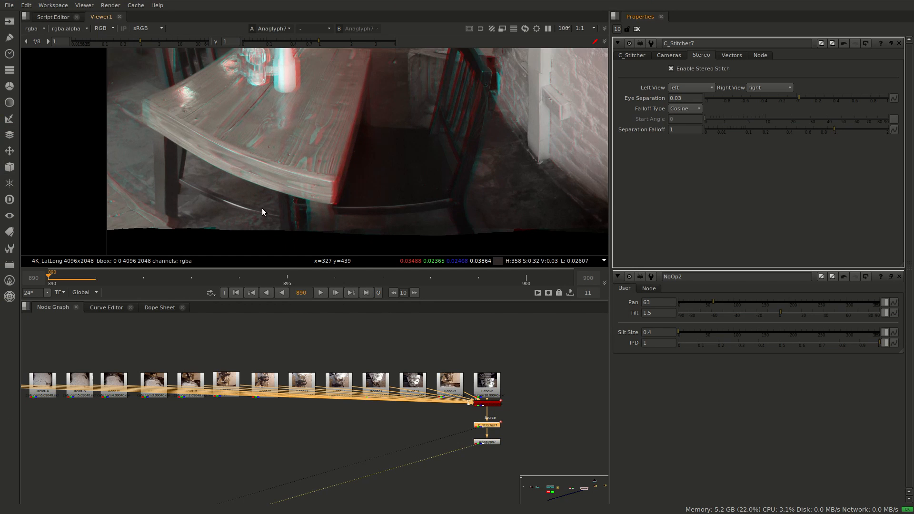
middle_drag(352, 195, 352, 205)
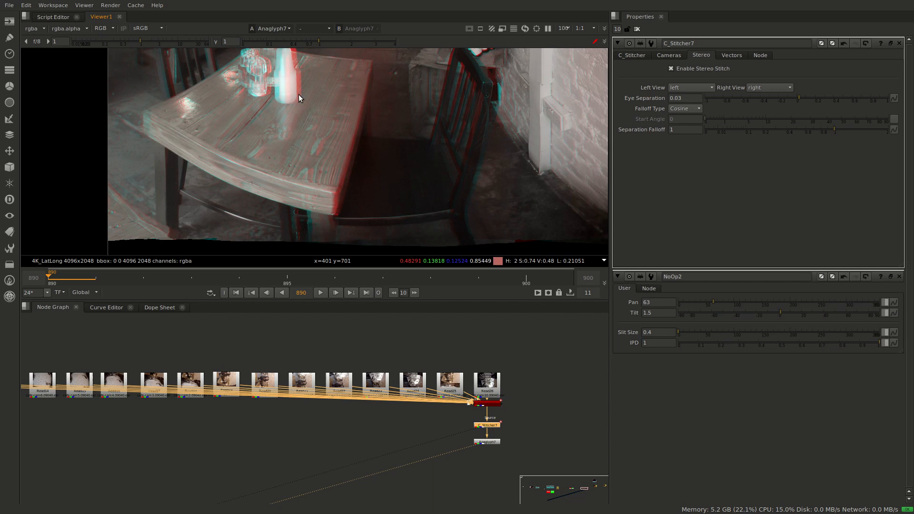
Switch C_Stitcher7's Falloff Type to Linear for comparison, return it to Cosine, and fit the whole panorama in the viewer
click(684, 110)
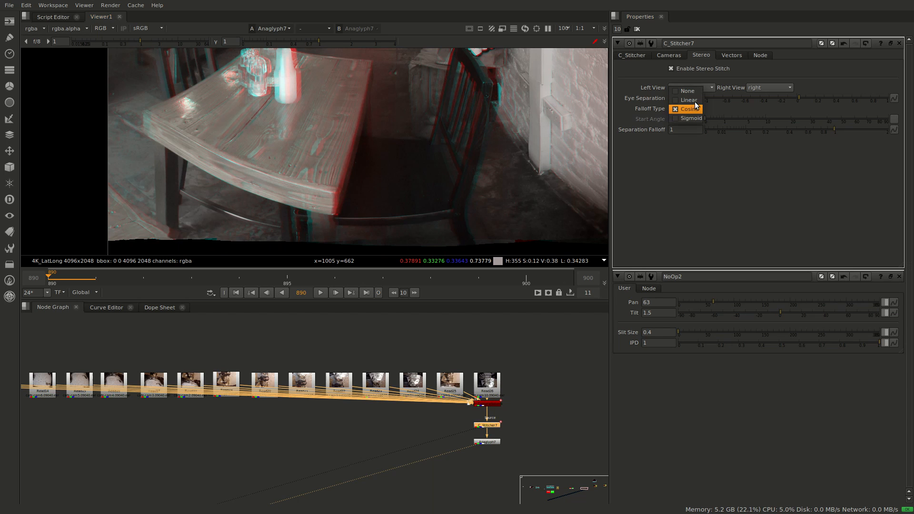
click(695, 101)
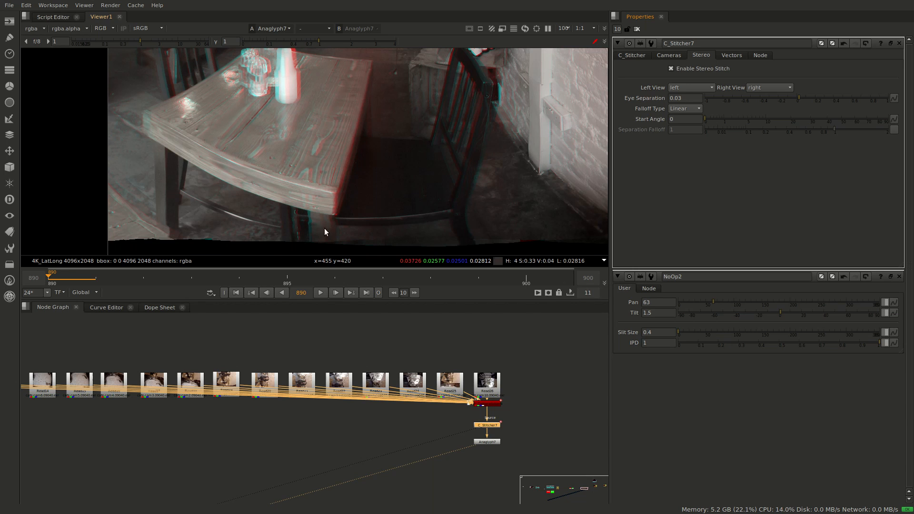
click(692, 115)
click(686, 125)
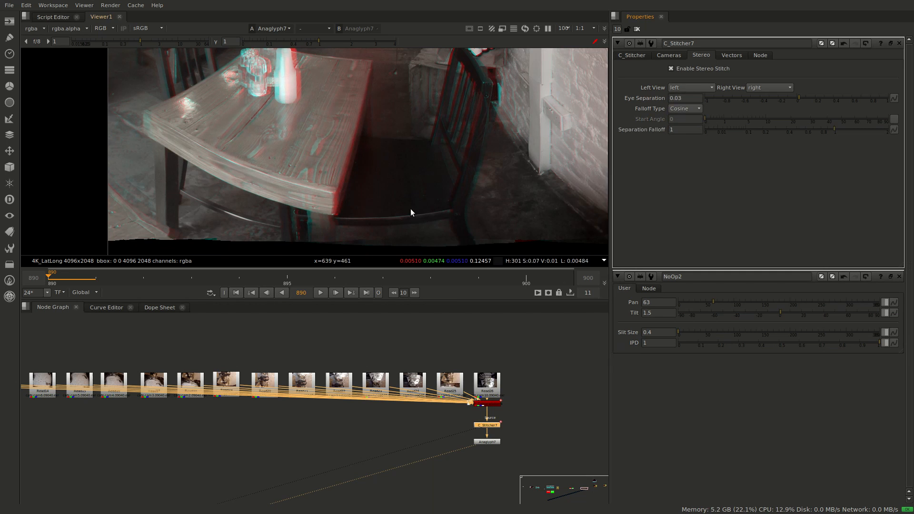
key(f)
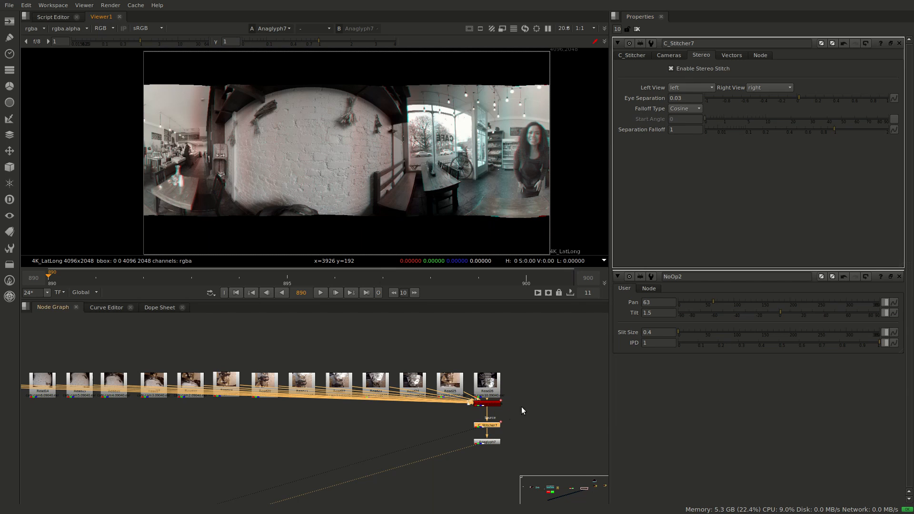
Review the rig whose LEFT and RIGHT backdrops each hold six Read nodes in the node graph
scroll(431, 409, down, 3)
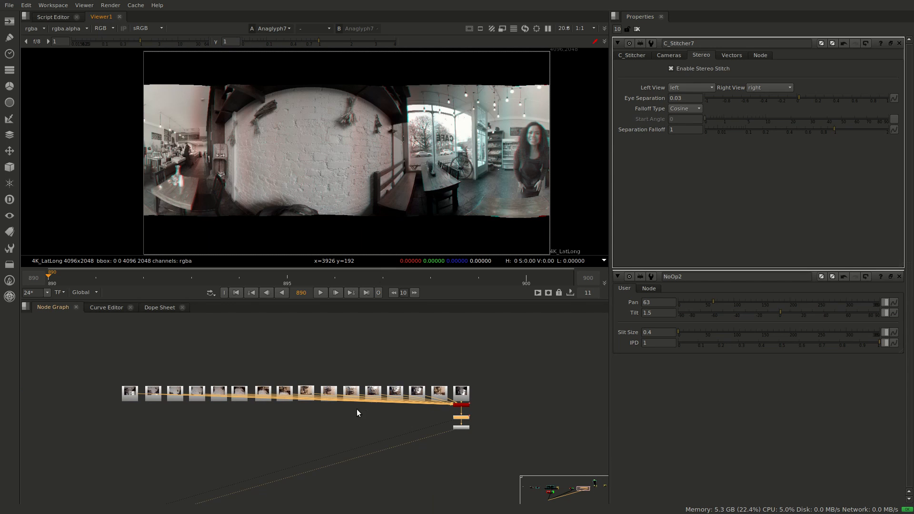
middle_drag(325, 419, 487, 375)
scroll(310, 417, down, 2)
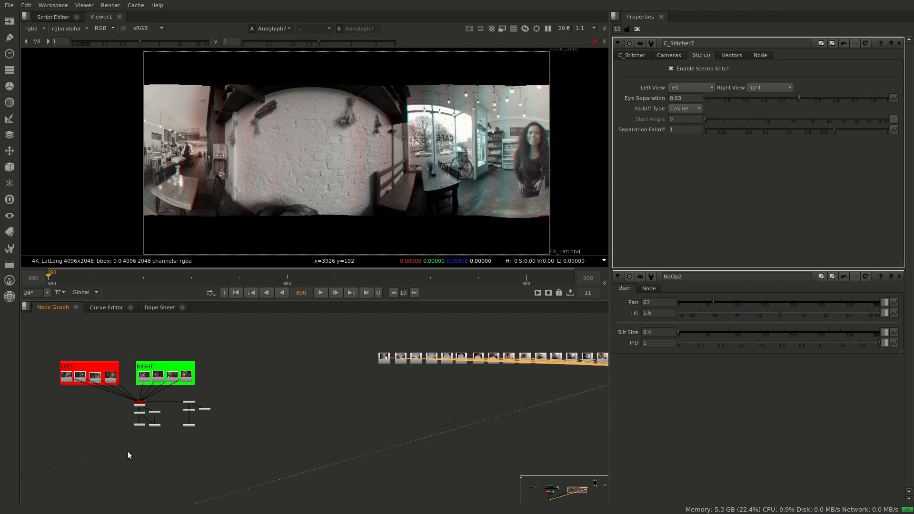
middle_drag(236, 446, 472, 425)
middle_drag(182, 423, 369, 416)
middle_drag(145, 444, 555, 437)
scroll(271, 453, up, 2)
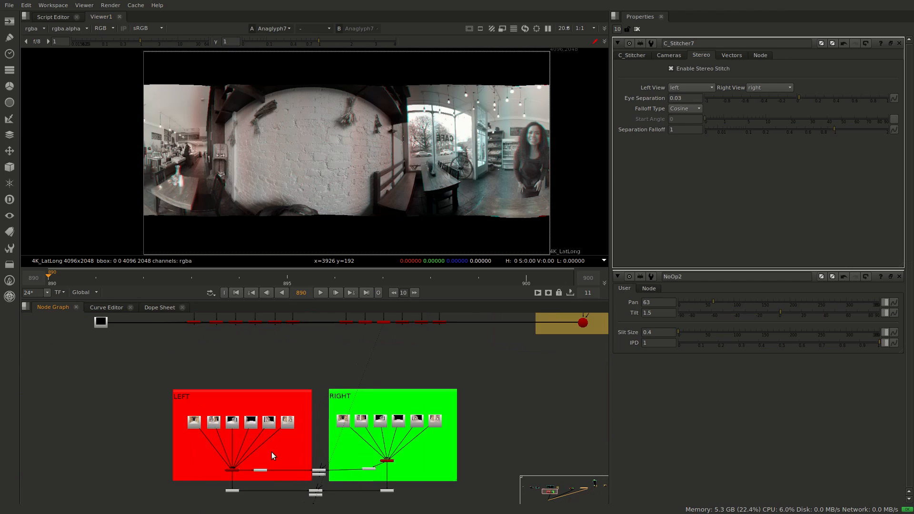
middle_drag(295, 443, 275, 410)
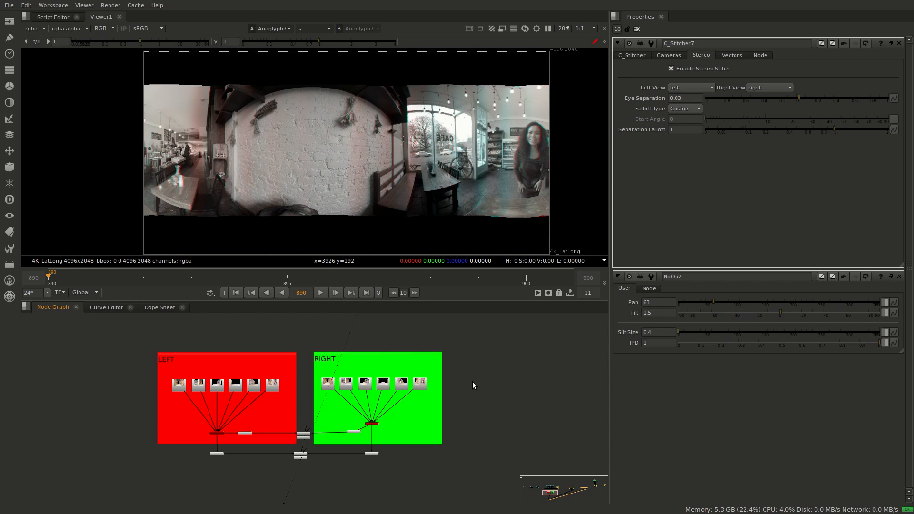
Examine the rig with four LEFT and four RIGHT Read nodes feeding C_Stitcher3 and C_Stitcher4
middle_drag(479, 378, 112, 506)
middle_drag(525, 415, 336, 400)
mouse_move(492, 425)
middle_down()
mouse_move(455, 410)
mouse_move(446, 394)
middle_up()
scroll(486, 406, up, 1)
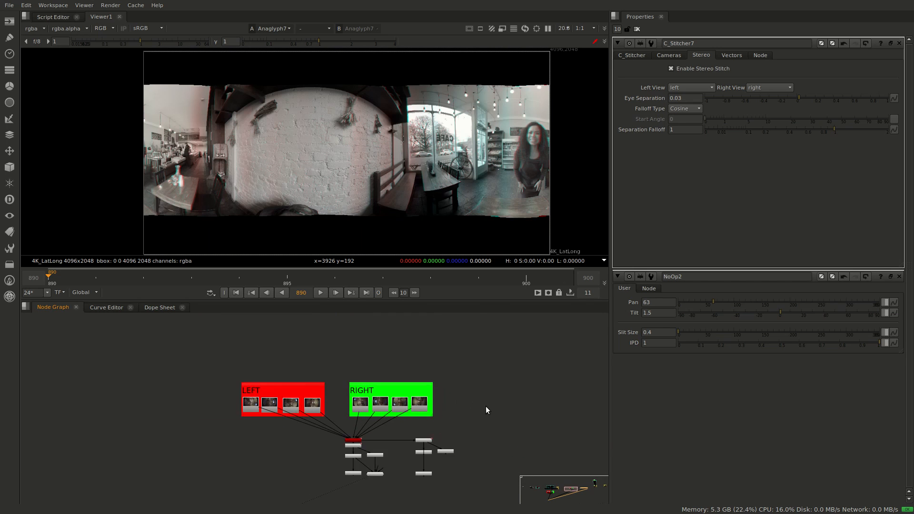
scroll(485, 407, up, 1)
middle_drag(493, 427, 484, 411)
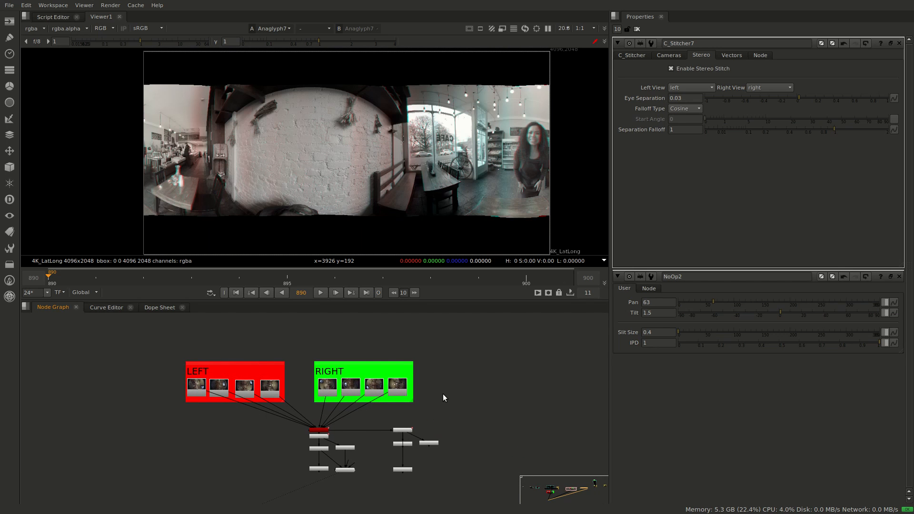
scroll(355, 431, up, 2)
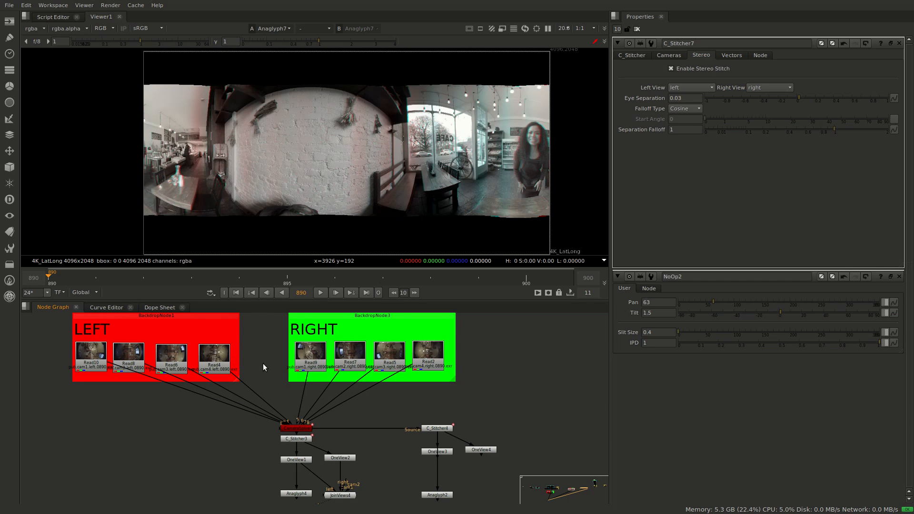
middle_drag(263, 365, 309, 401)
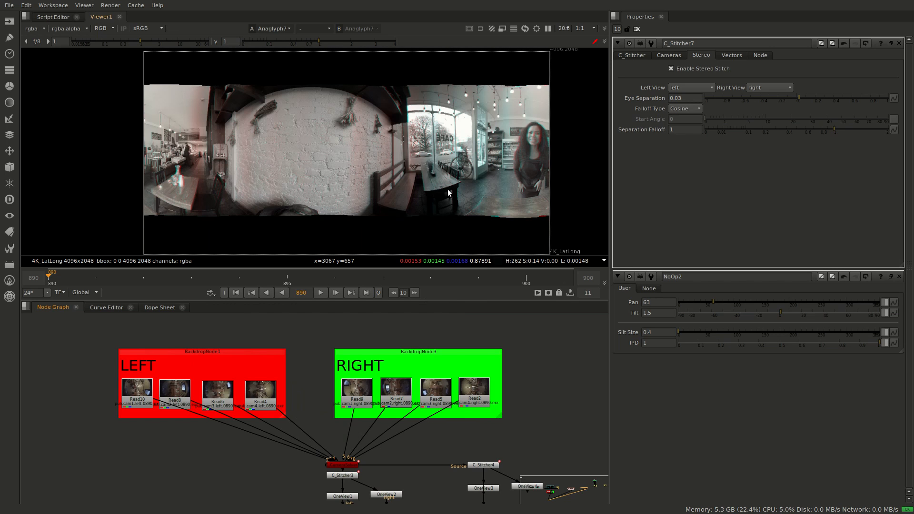
Return to the row of sixteen café Read nodes and their C_Stitcher7 branch in the node graph
middle_drag(531, 423, 38, 452)
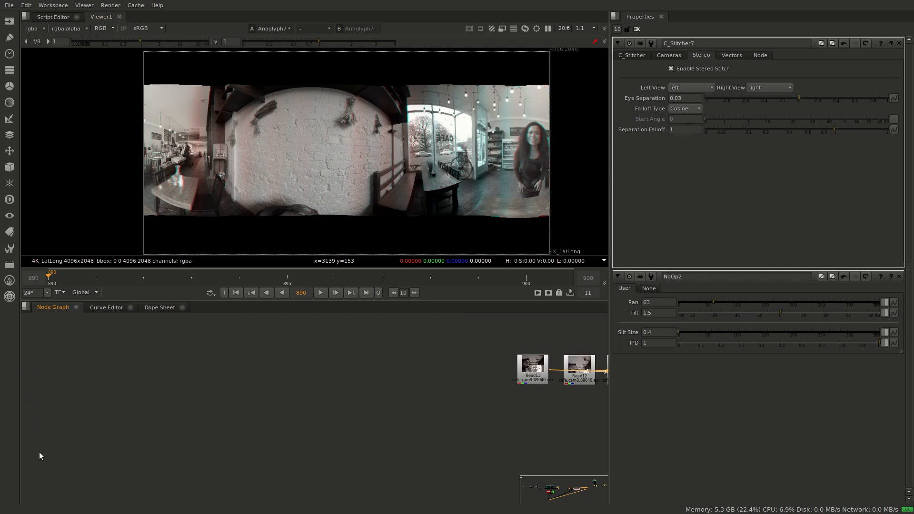
scroll(479, 414, down, 3)
middle_drag(479, 414, 131, 407)
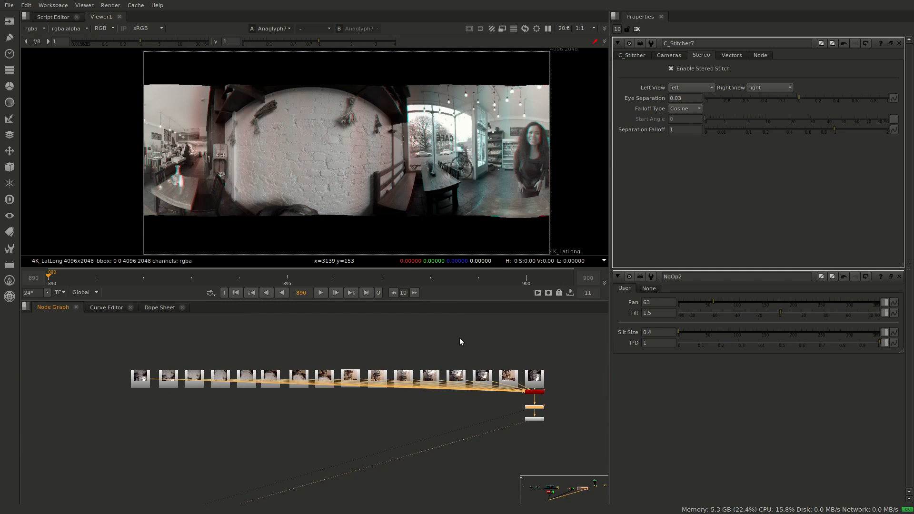